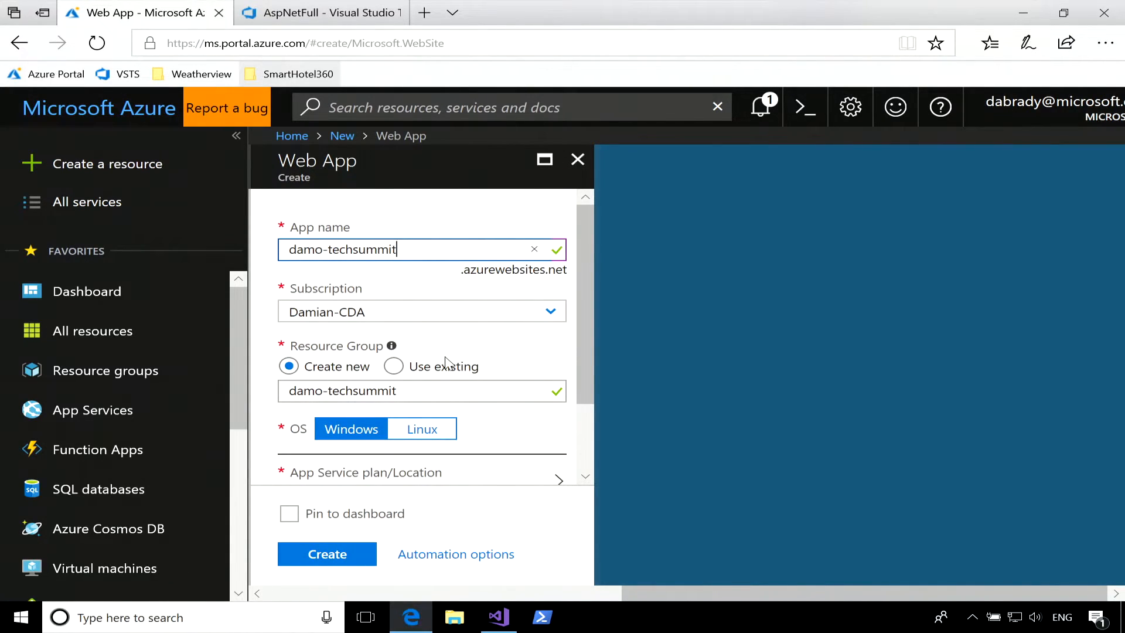
Create a new App Service plan named S1 in Central US and create the damo-techsummit web app on it.
scroll(493, 357, down, 2)
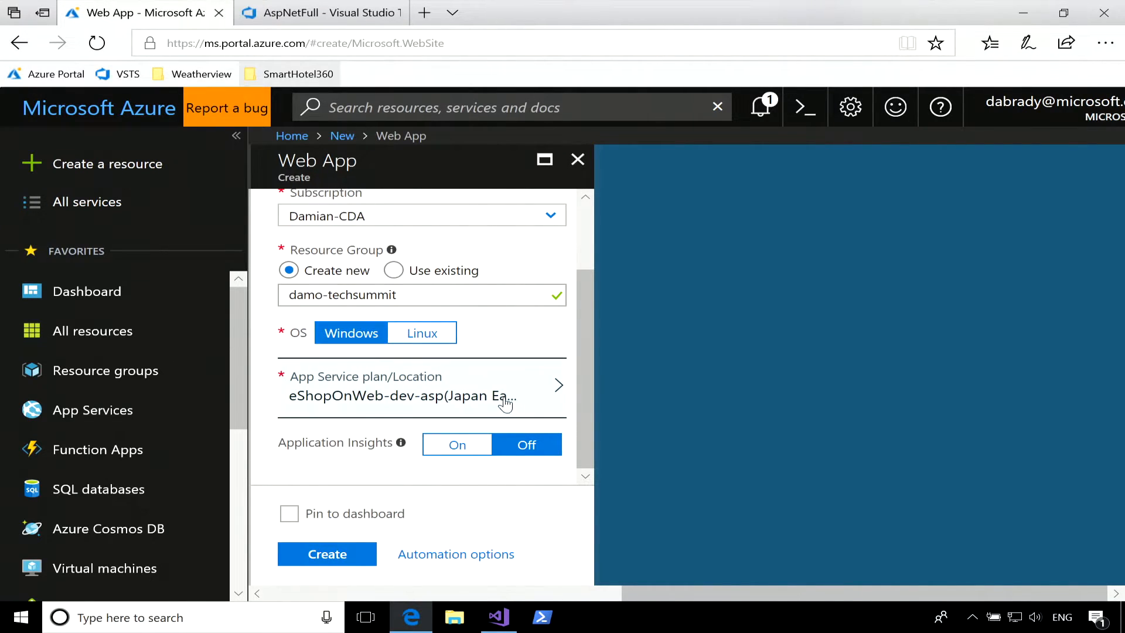
click(459, 393)
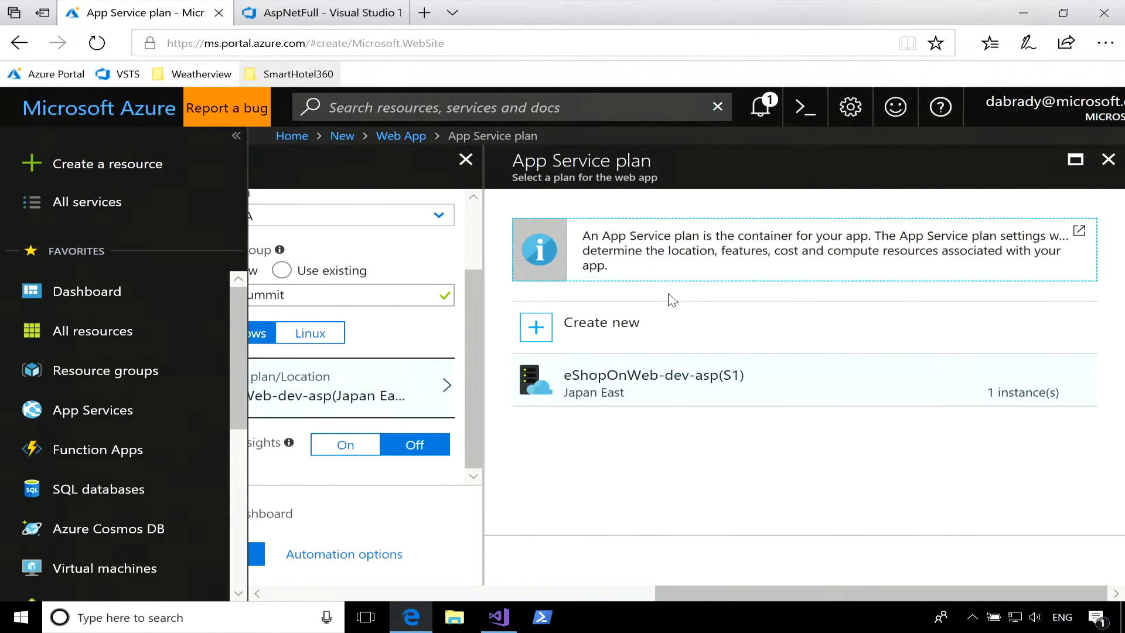
click(590, 333)
click(880, 244)
text(S1)
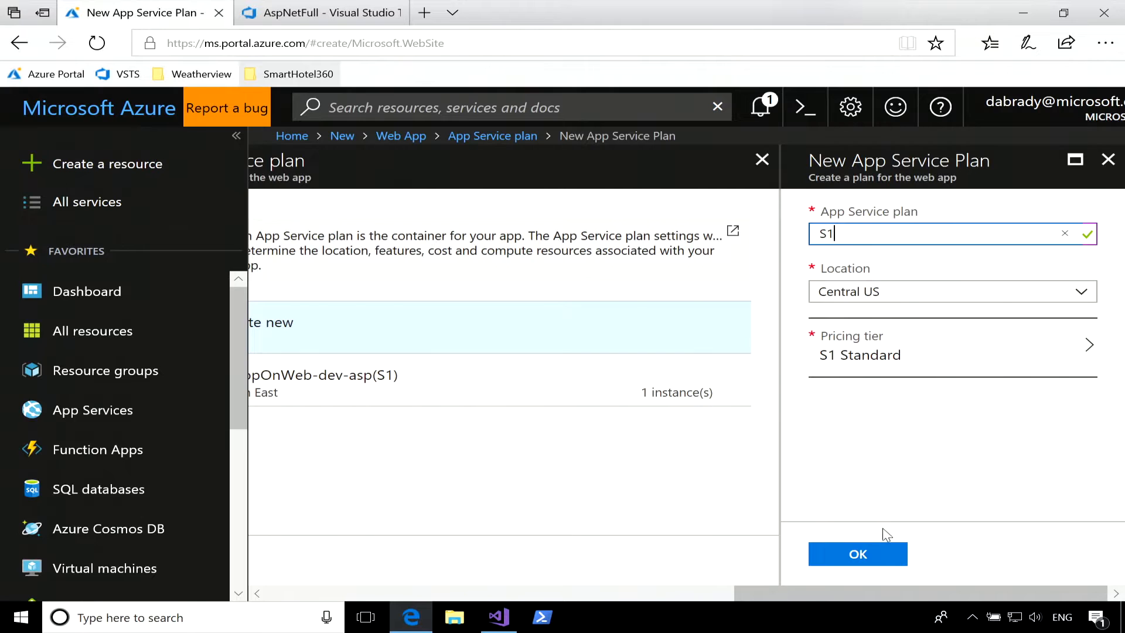
click(856, 553)
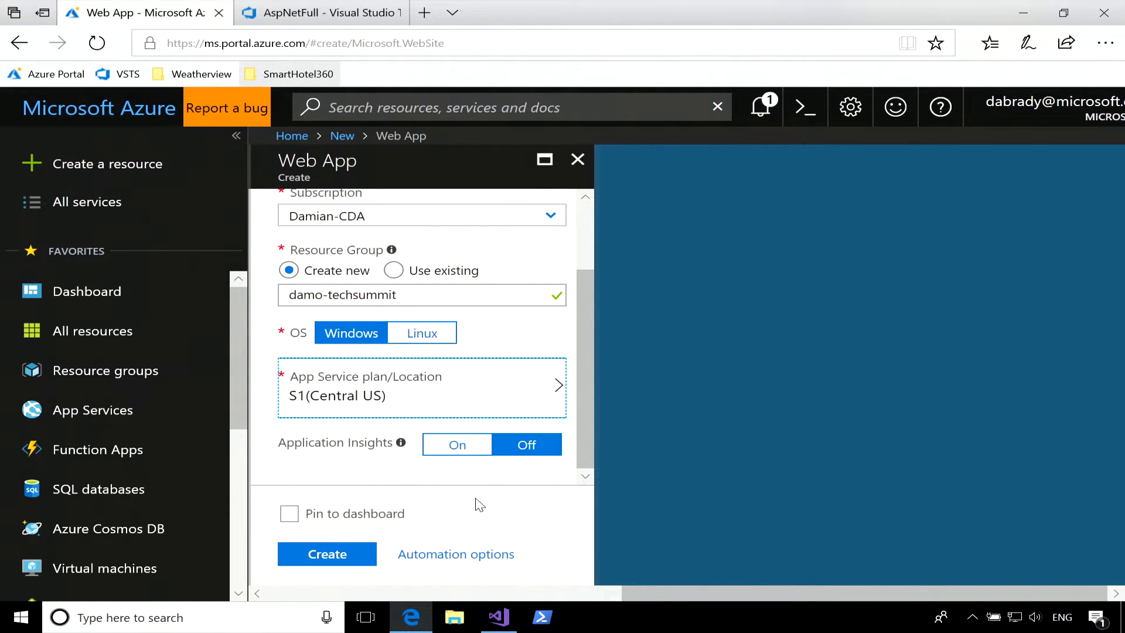
click(342, 558)
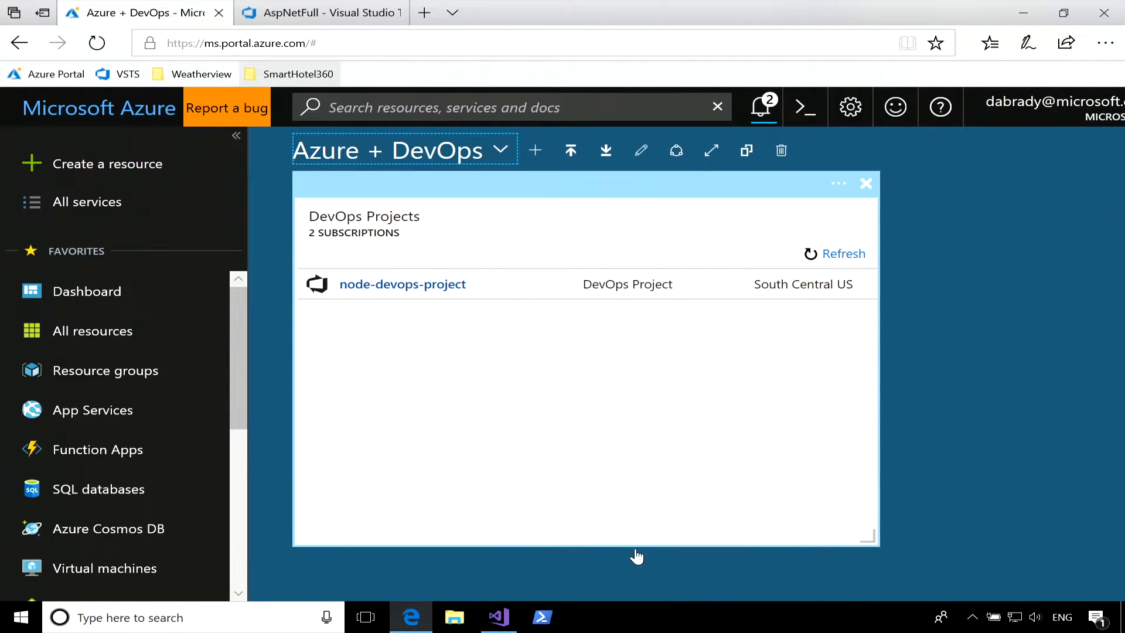
Switch to Visual Studio and examine the commands available for the AspNetFull project, including Publish.
click(507, 617)
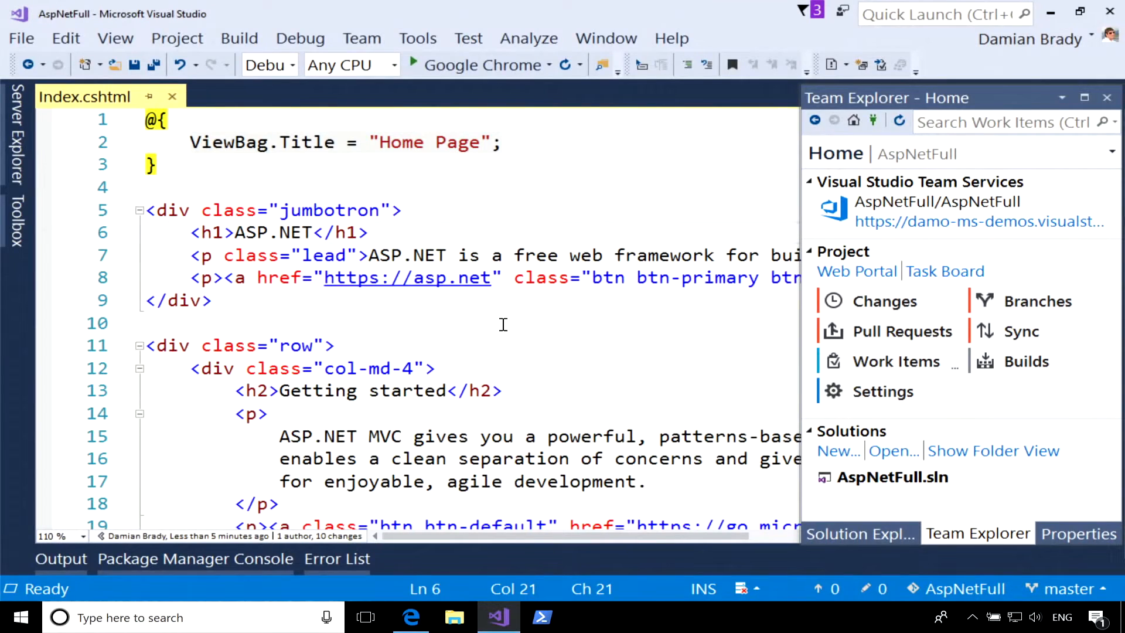
click(820, 535)
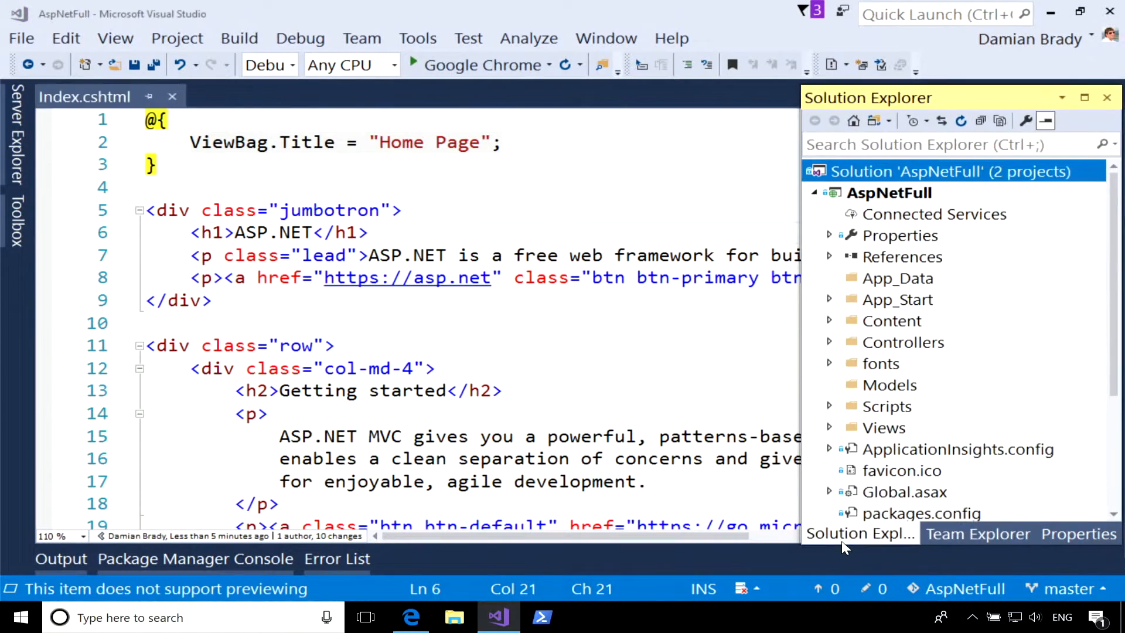
click(902, 199)
right_click(902, 200)
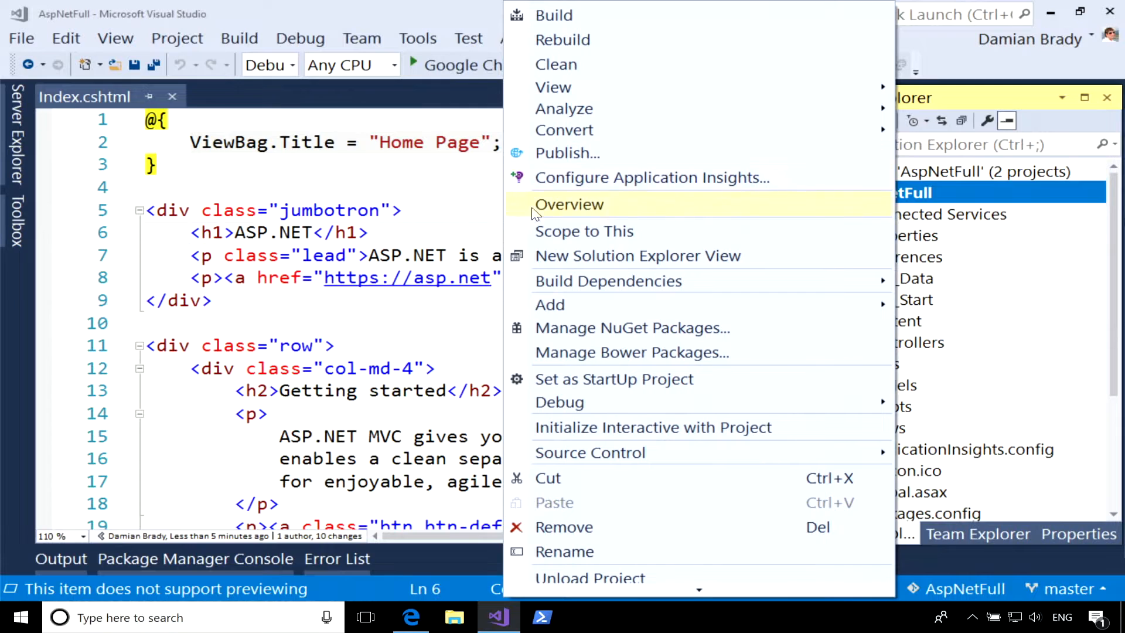
click(550, 532)
Switch back to Edge, go to the newly deployed damo-techsummit resource from its deployment notification, and open the site's URL.
click(411, 617)
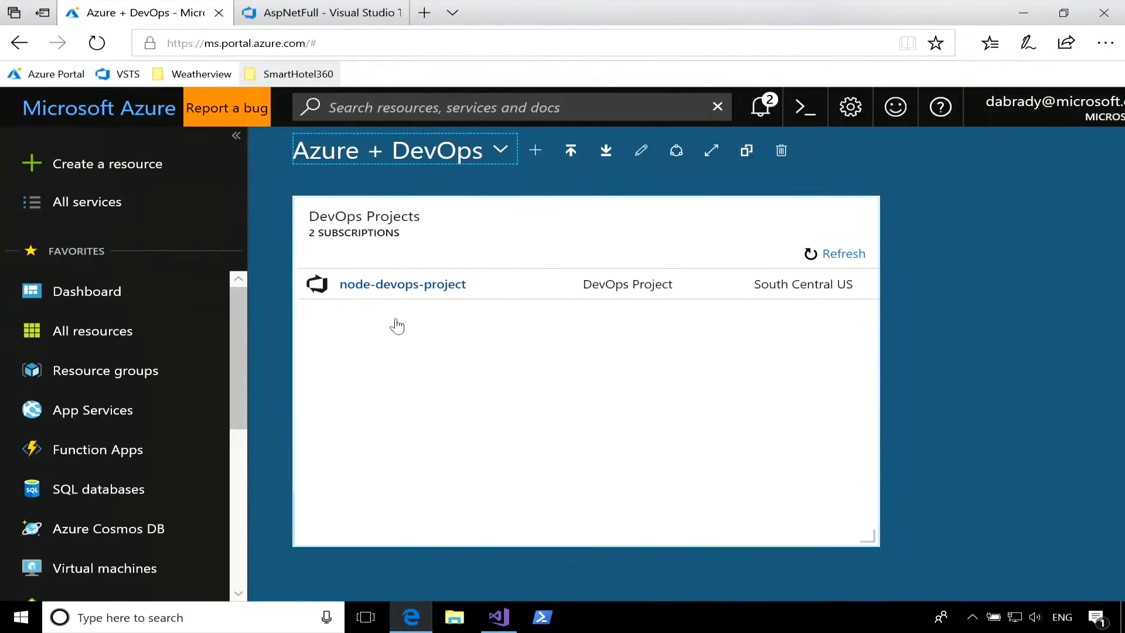
click(760, 106)
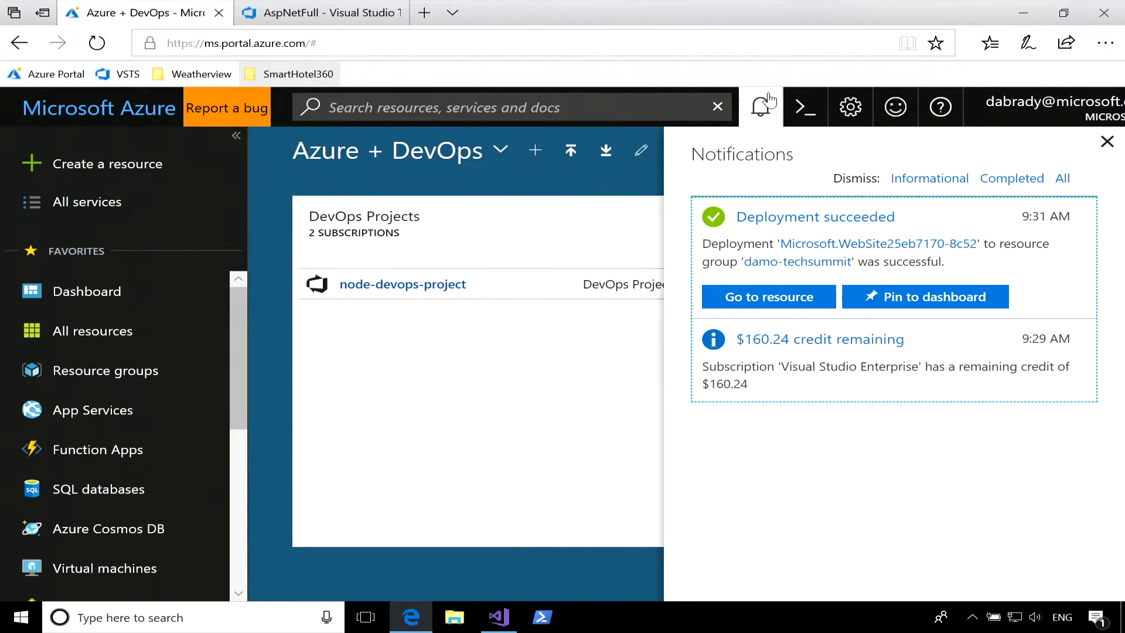
click(783, 295)
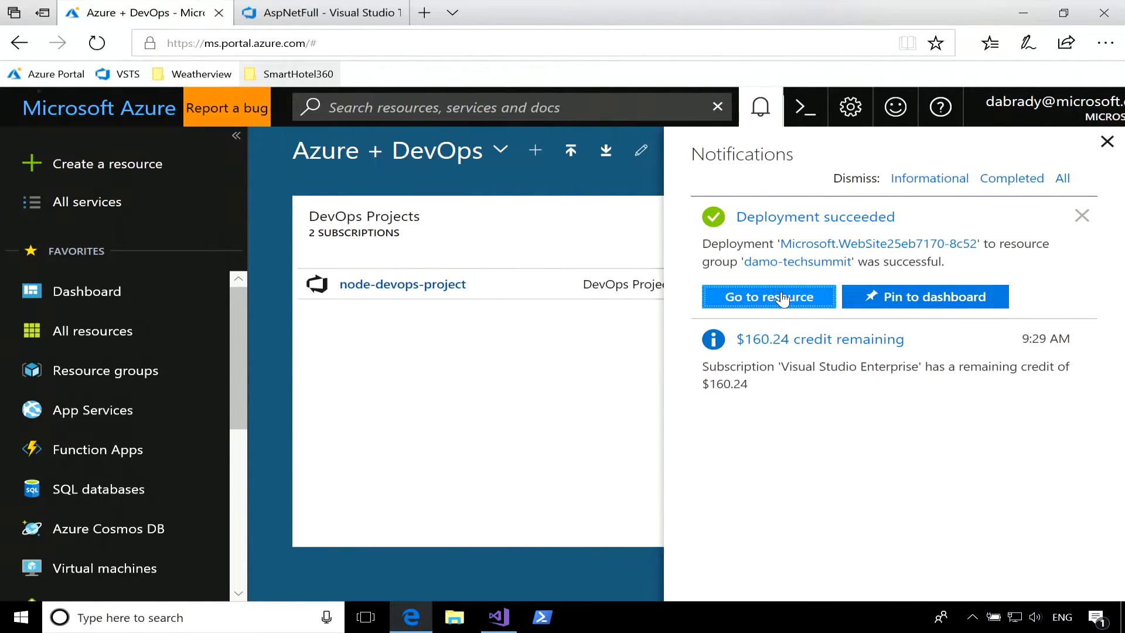
click(1108, 139)
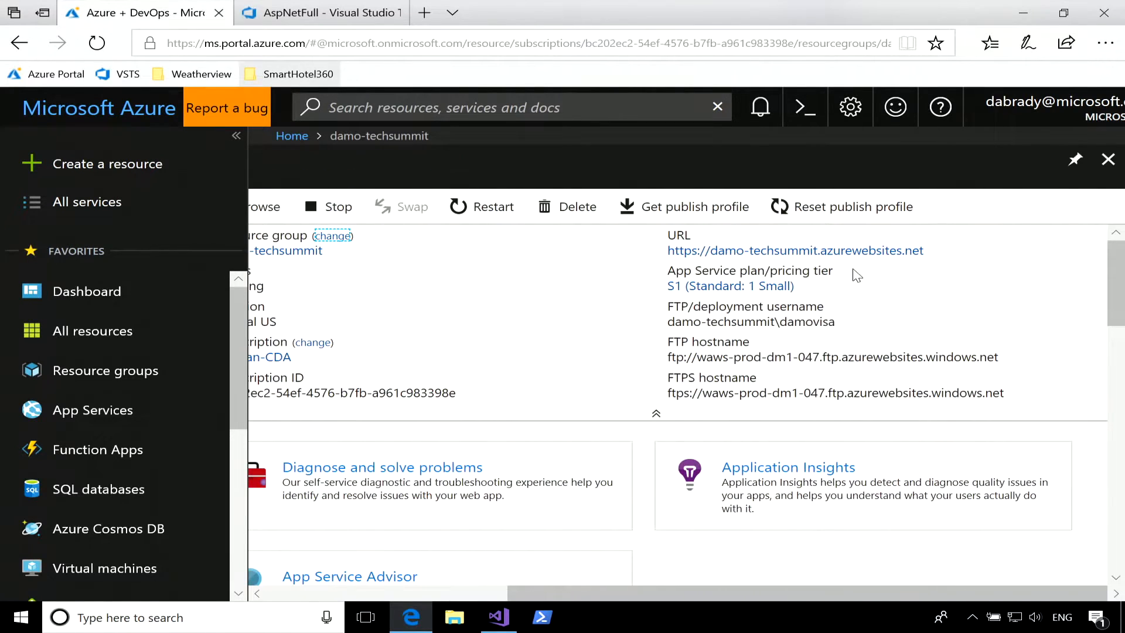
click(884, 251)
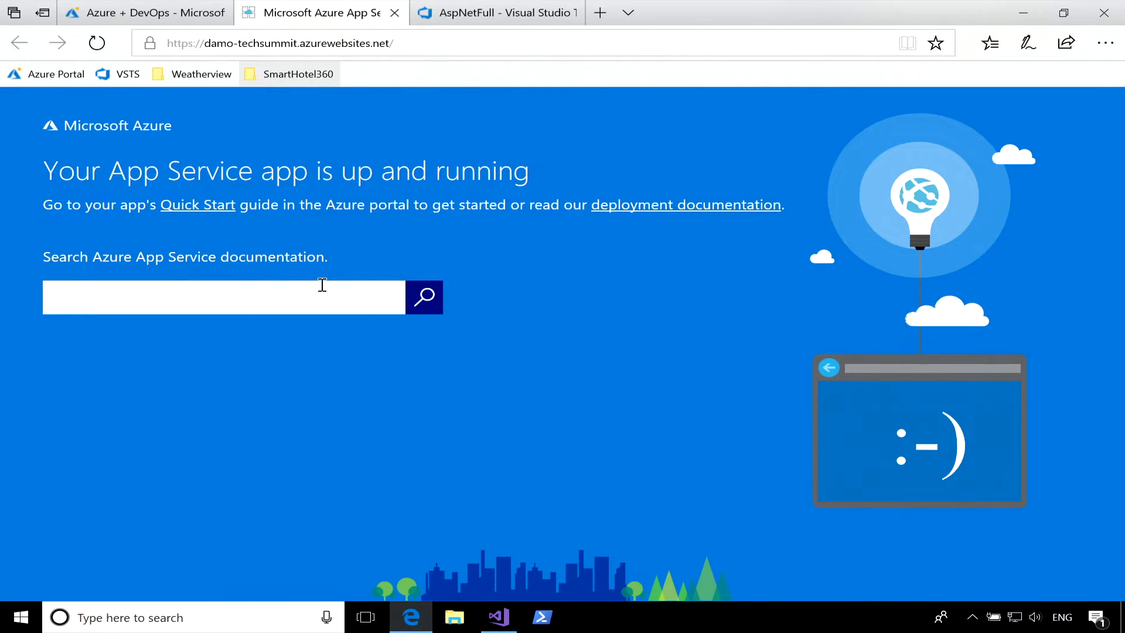
Return to the damo-techsummit app in the Azure portal and set its deployment source to Visual Studio Team Services.
click(161, 18)
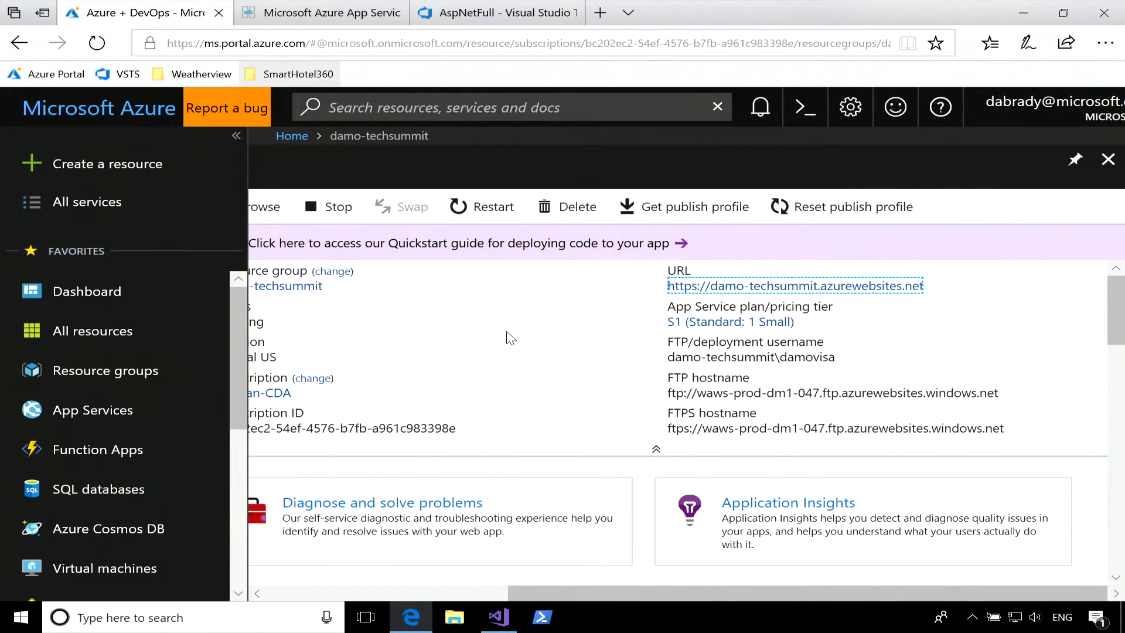
scroll(511, 339, down, 1)
mouse_move(795, 413)
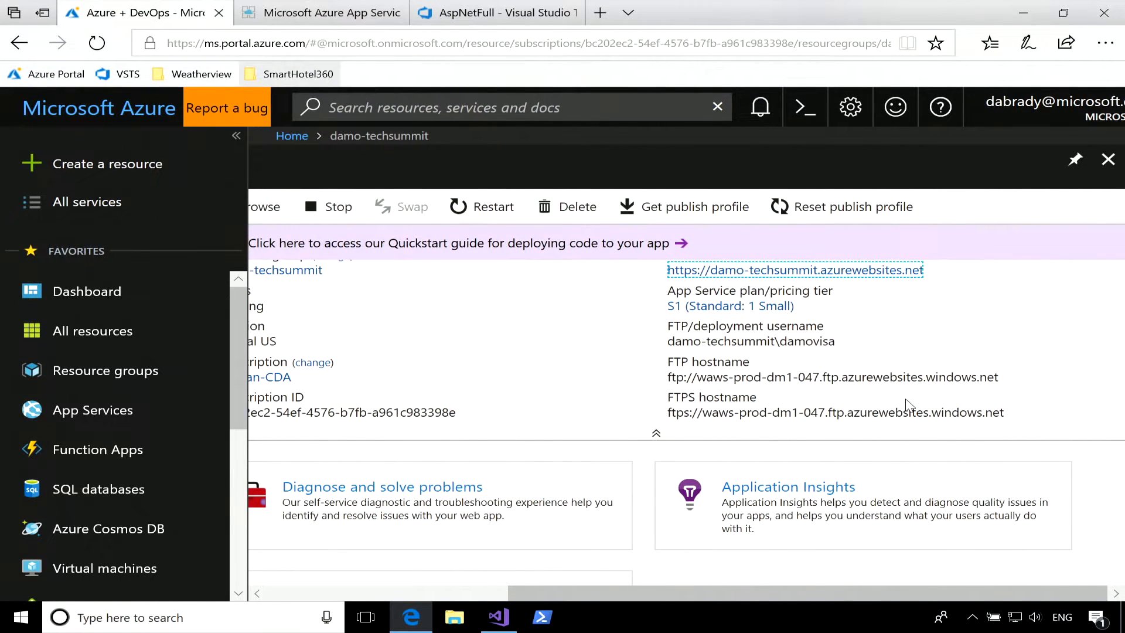
scroll(761, 365, left, 5)
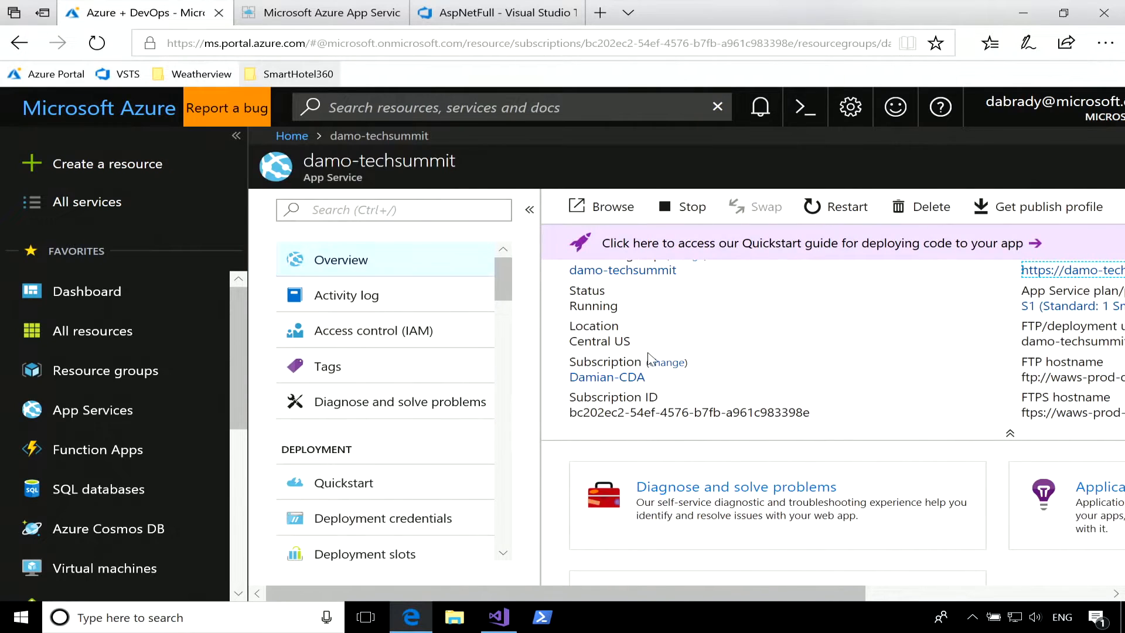
scroll(389, 525, down, 1)
scroll(389, 525, down, 2)
click(400, 501)
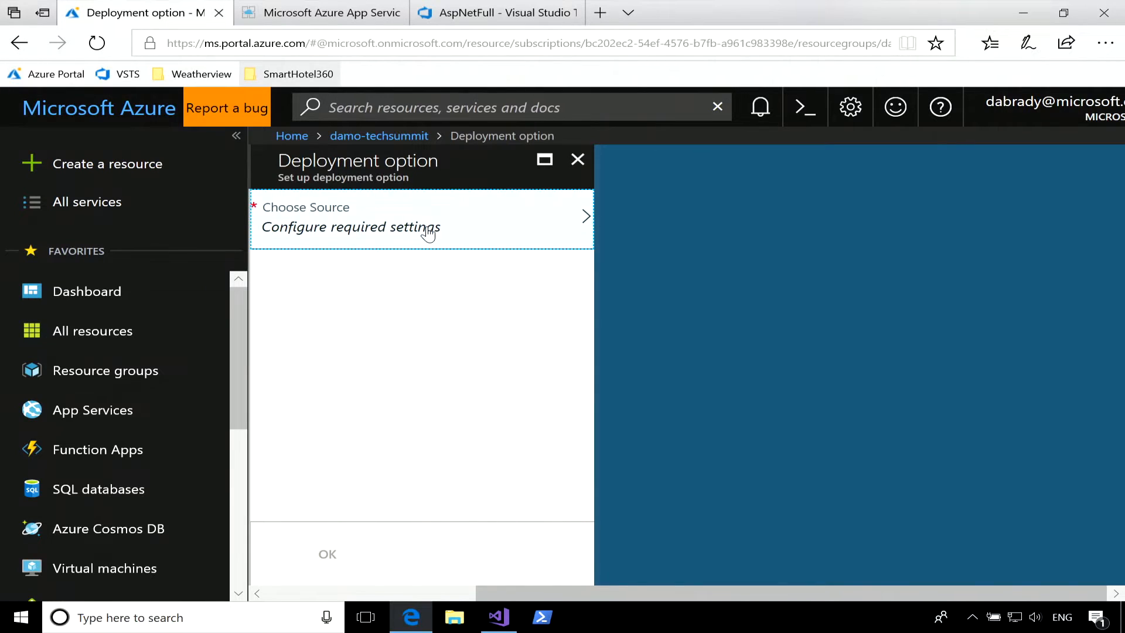
click(427, 231)
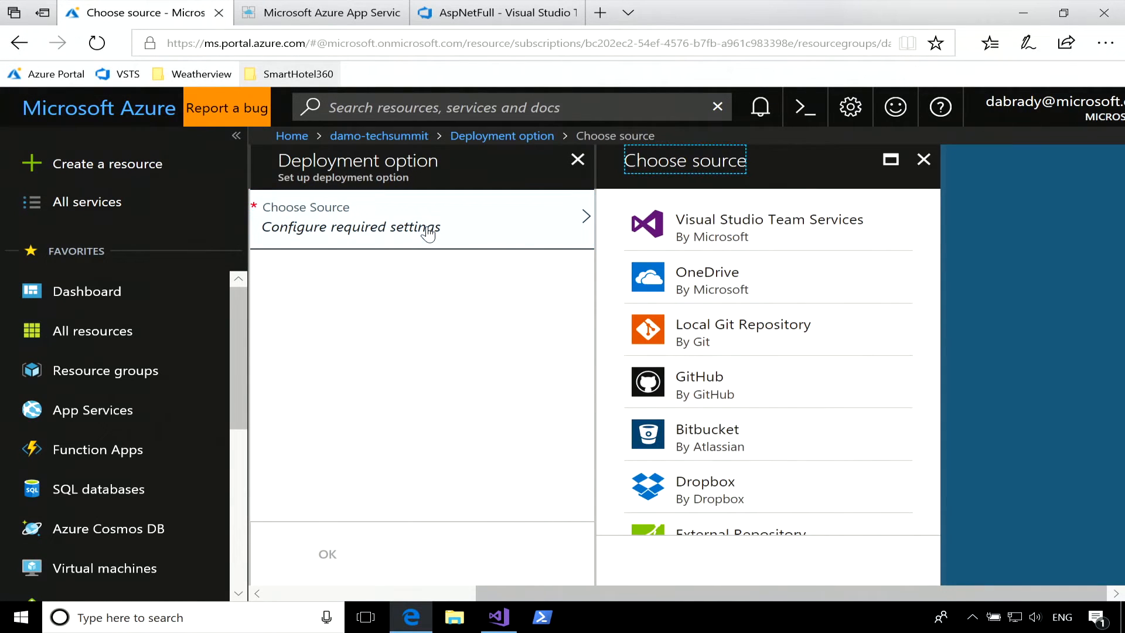
click(808, 244)
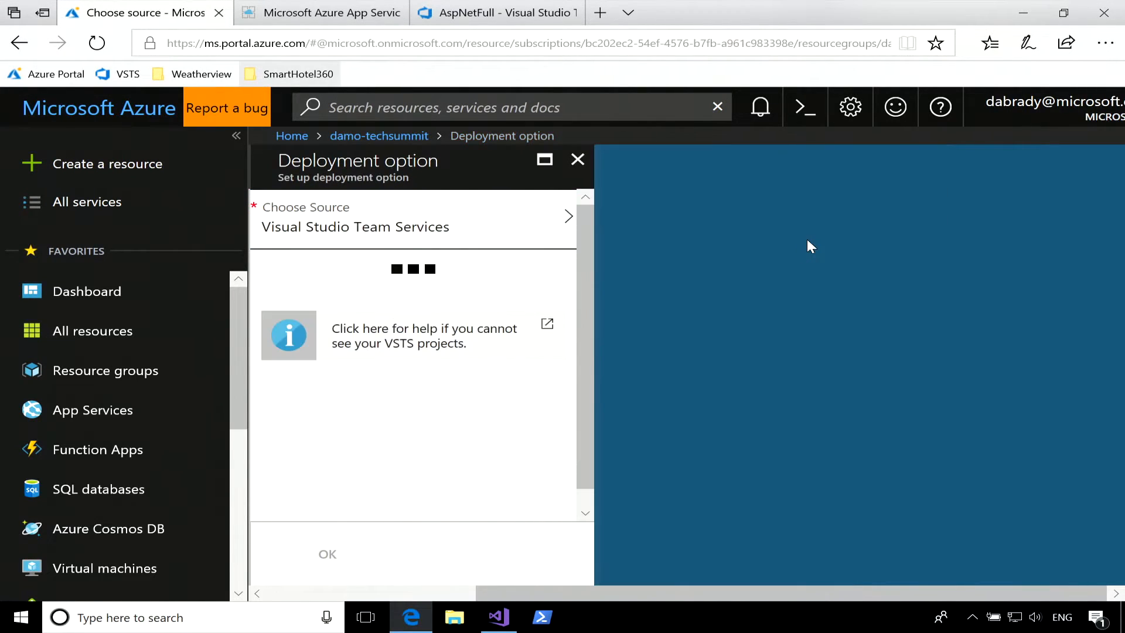
Review the full list of available deployment sources, keeping the current choice.
click(359, 246)
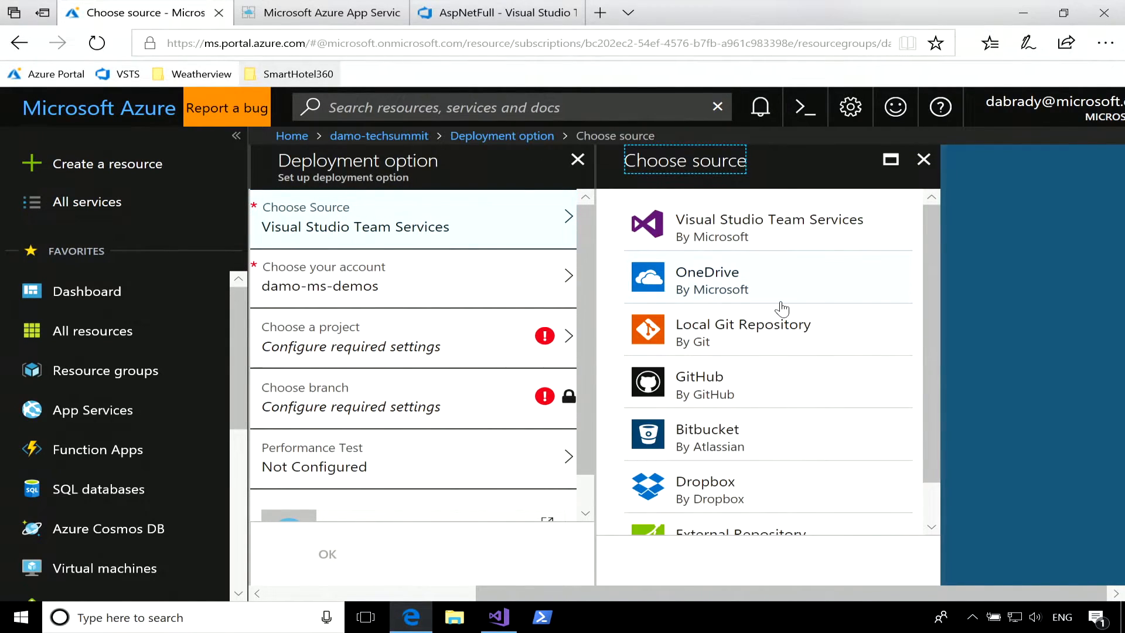
scroll(782, 309, down, 2)
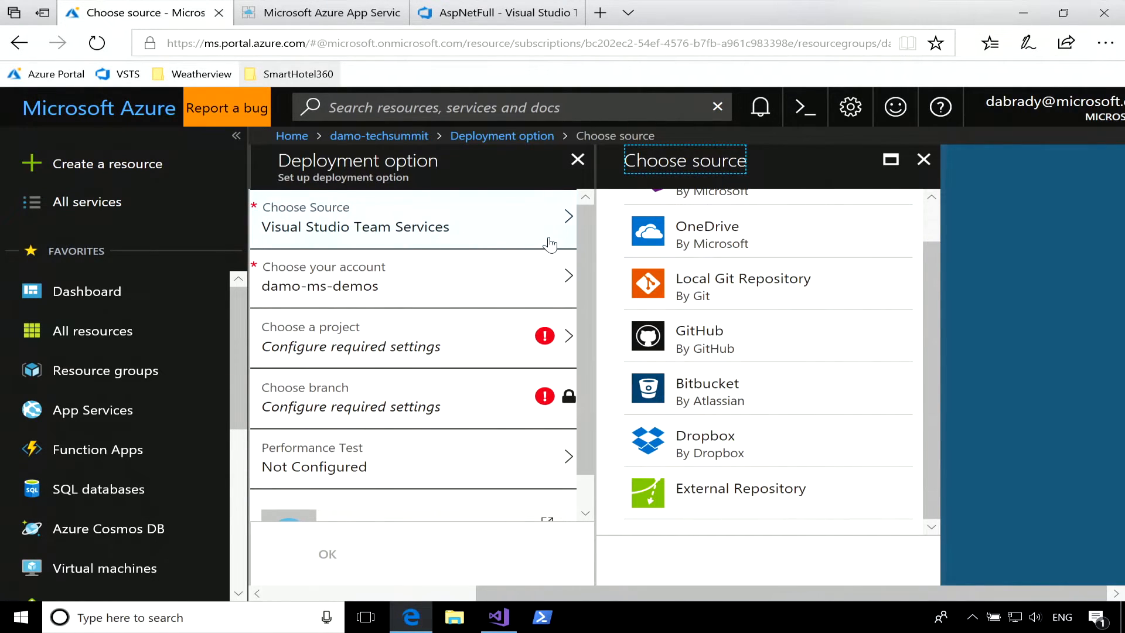
click(923, 159)
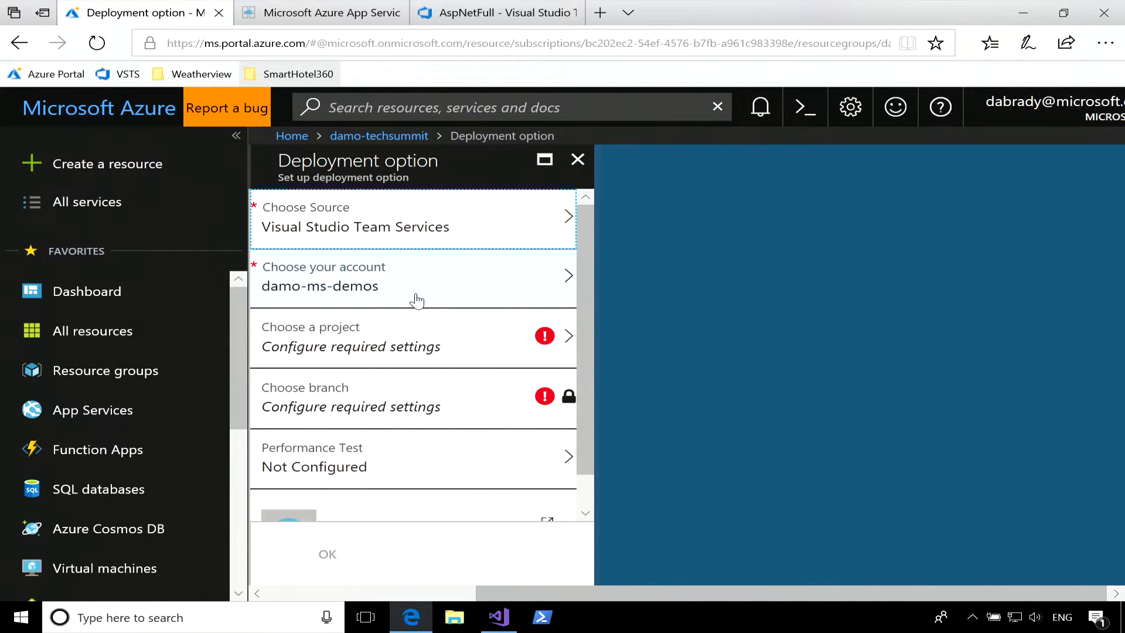
Choose the AspNetFull/AspNetFull project for the deployment option, save the setup, and dismiss the notification.
click(405, 359)
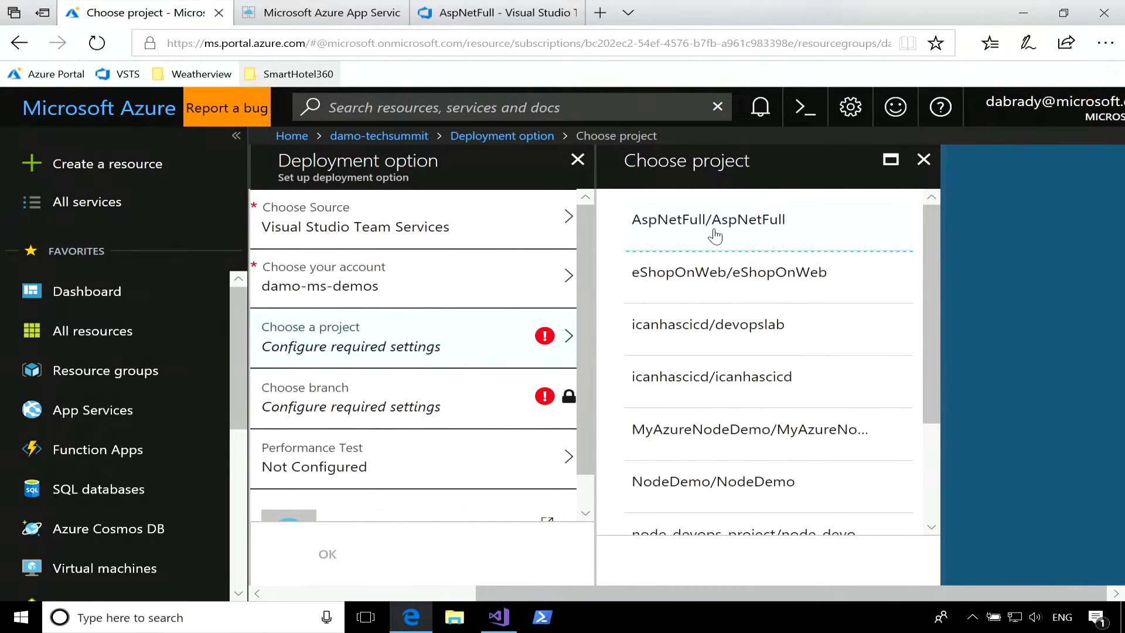
click(714, 236)
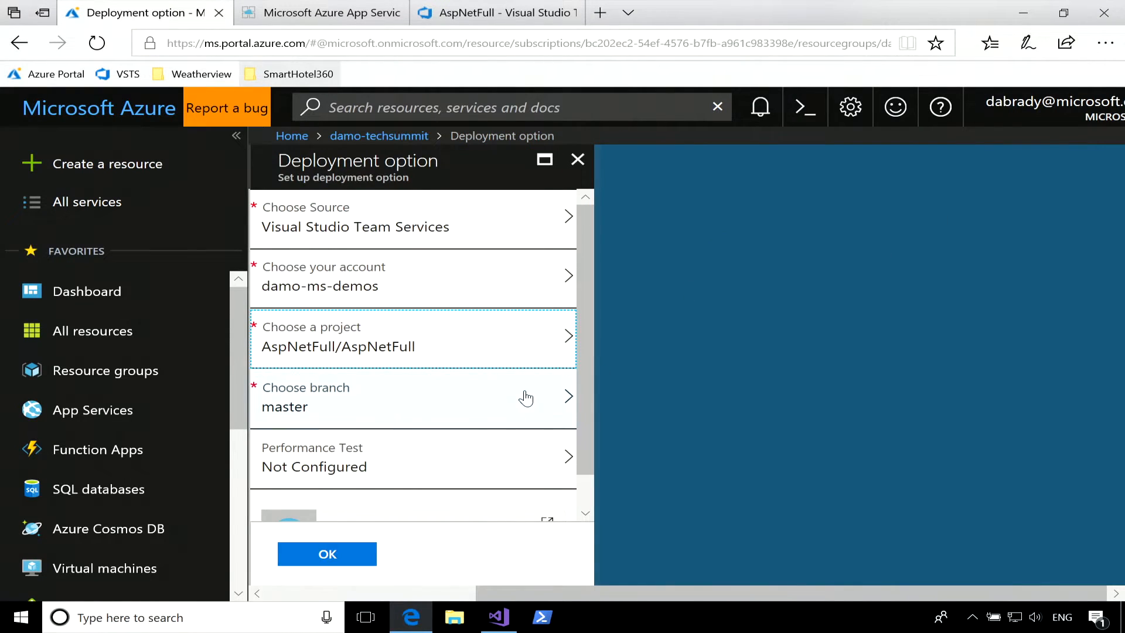
scroll(384, 430, down, 1)
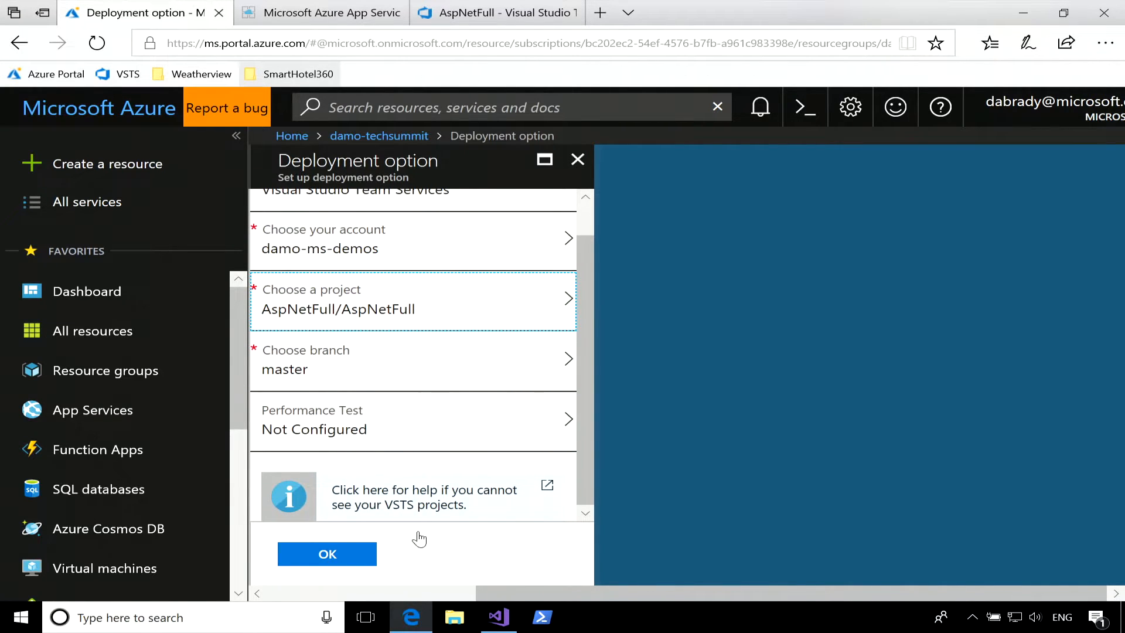
click(328, 561)
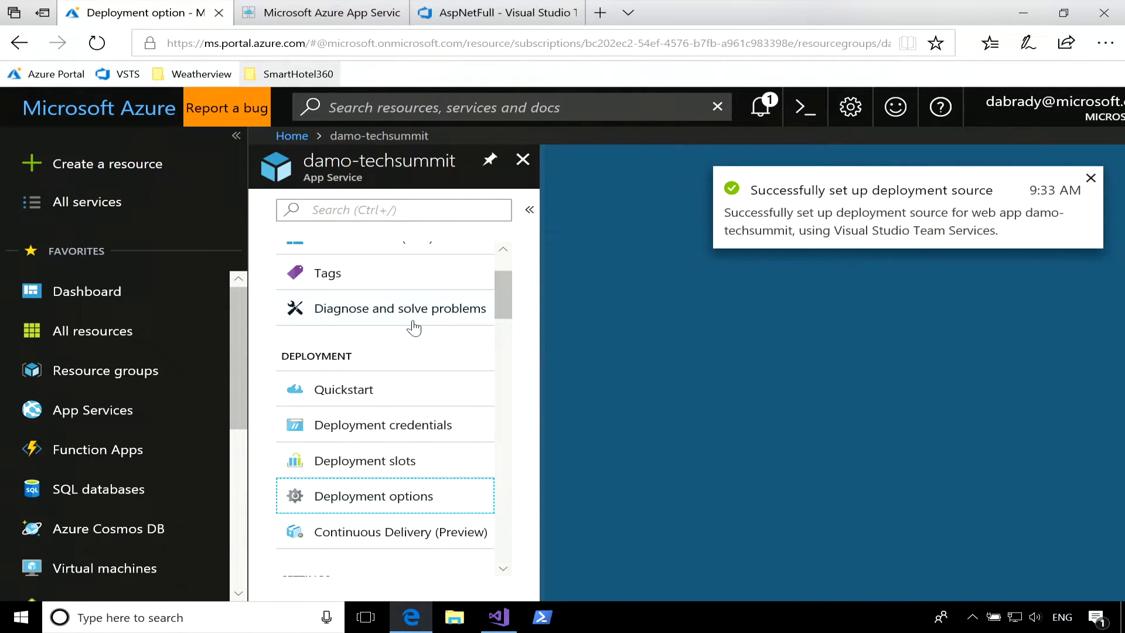
click(1090, 178)
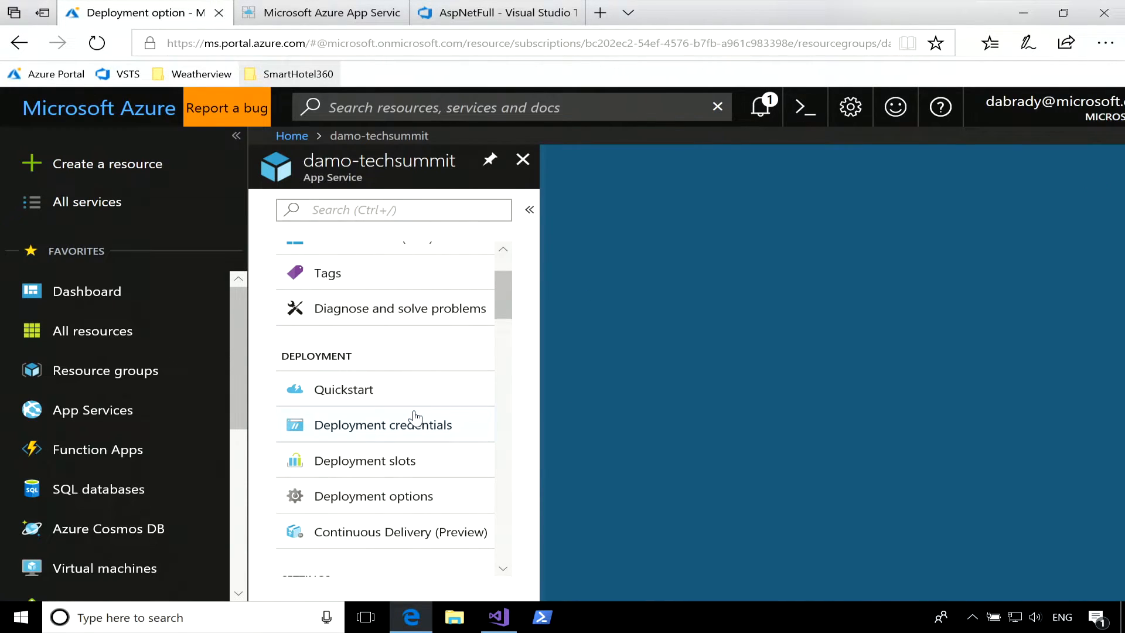
scroll(413, 418, up, 3)
click(363, 273)
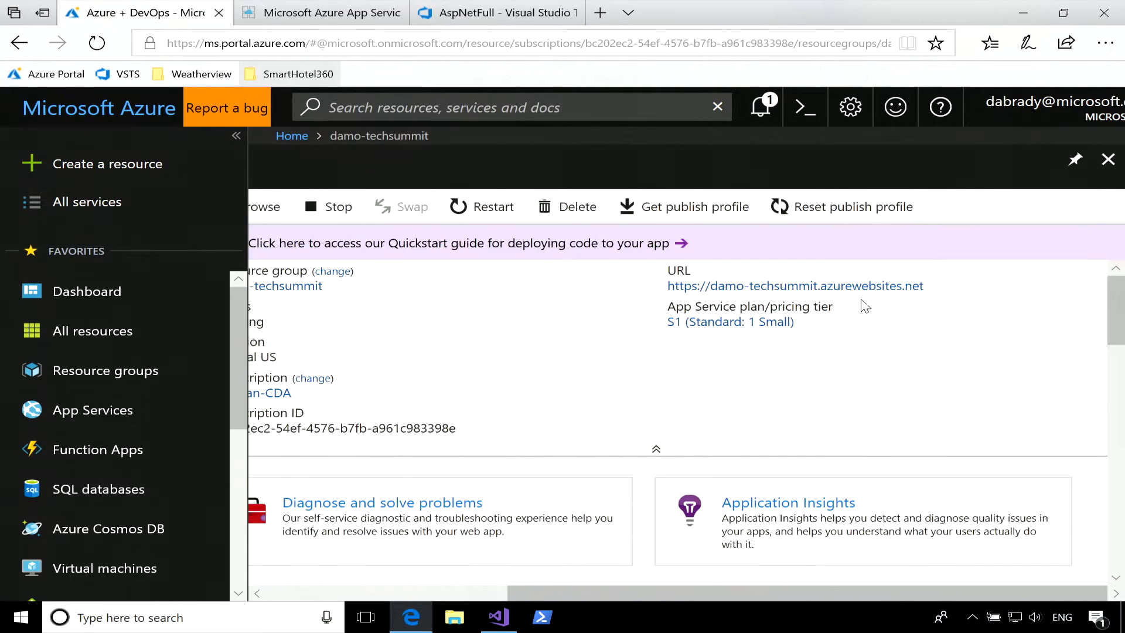
click(336, 18)
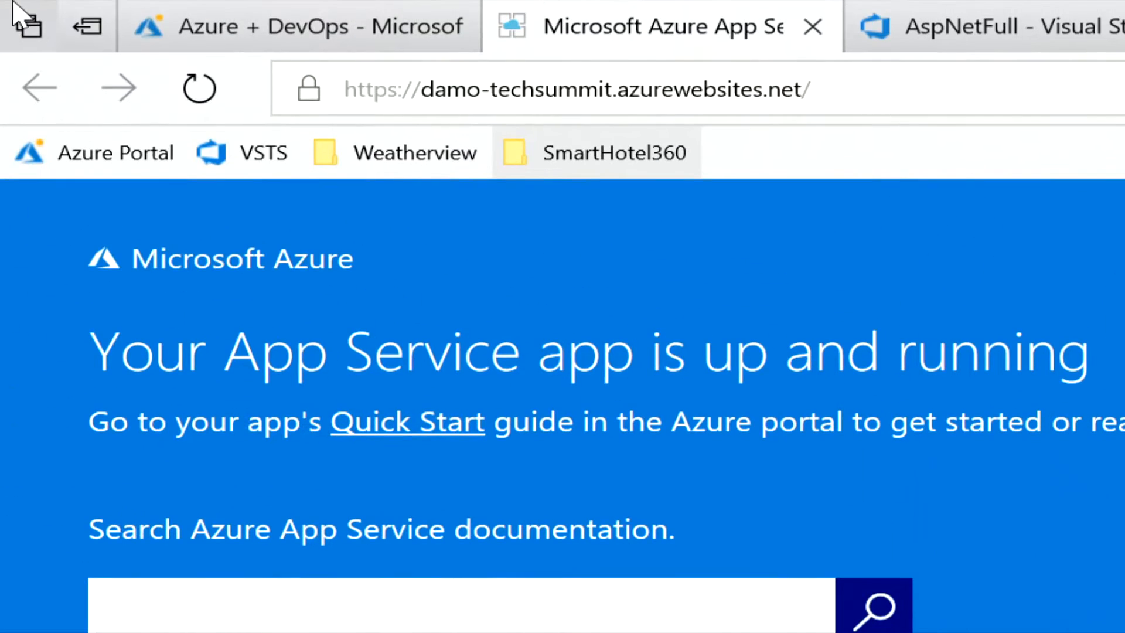
click(593, 92)
click(614, 90)
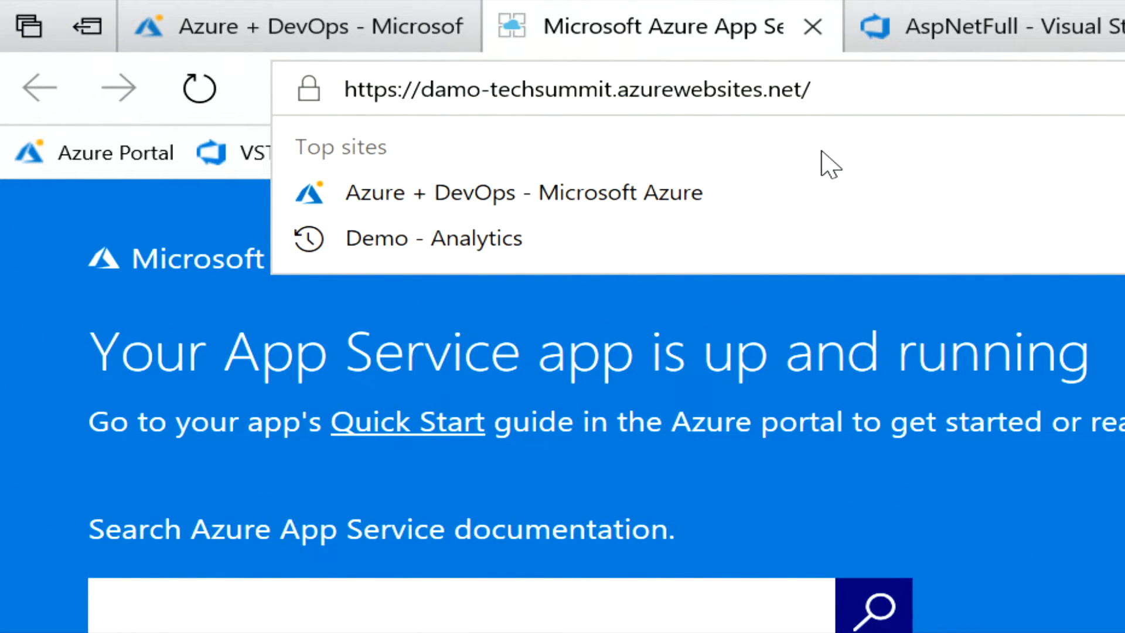
text(.scm)
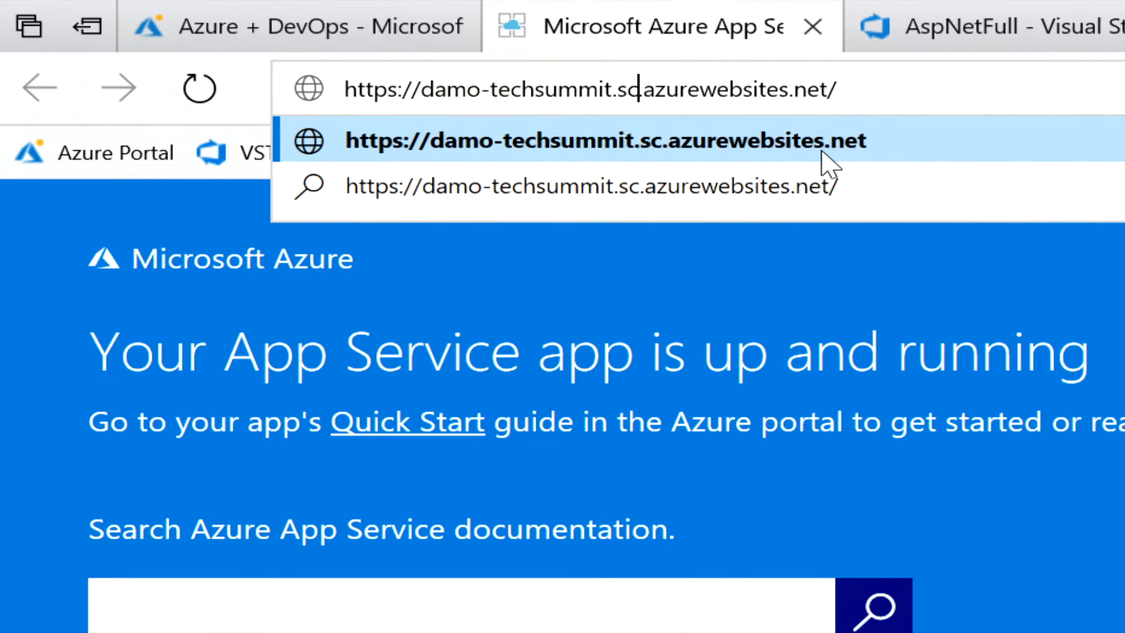
key(Return)
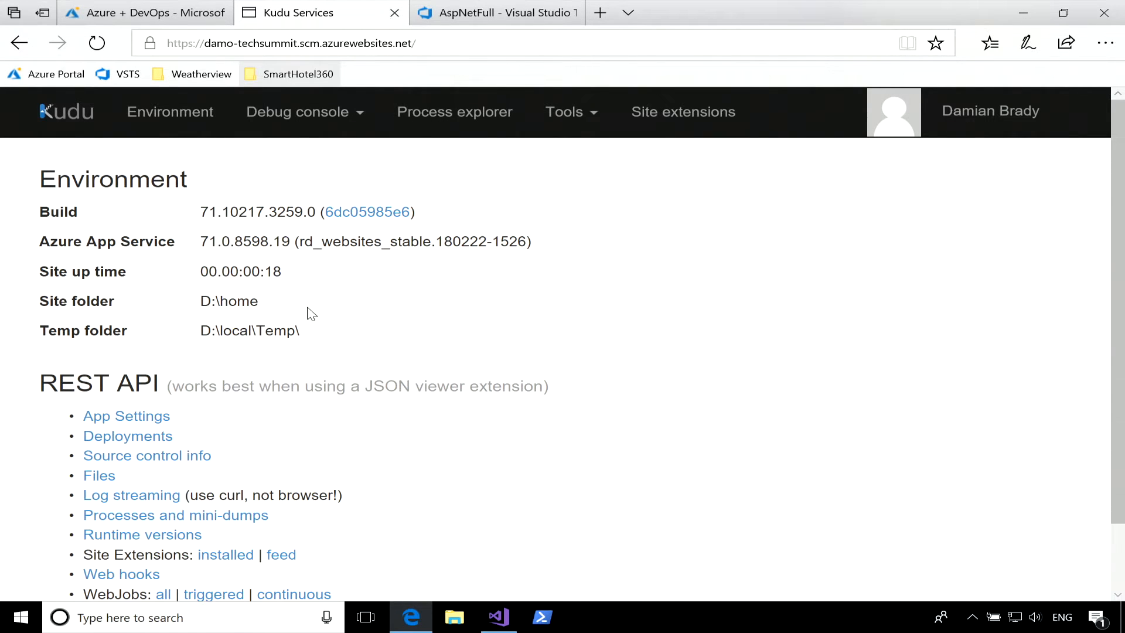
Check the completion status in the Kudu REST API's deployments output and go back to the Kudu start page.
click(139, 445)
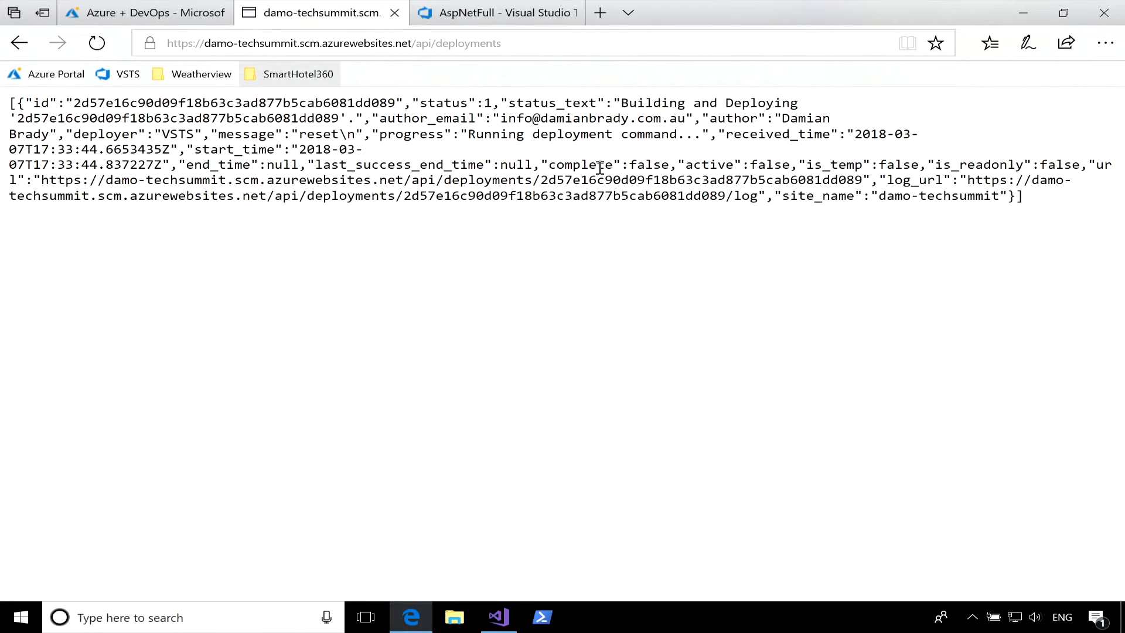
double_click(650, 164)
click(551, 166)
click(20, 43)
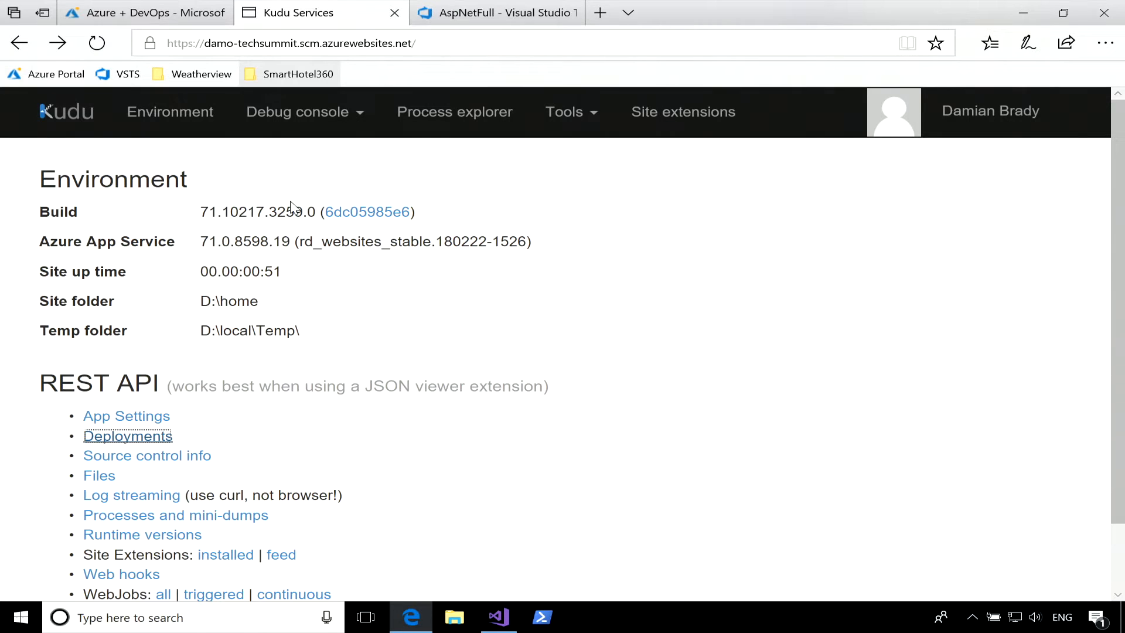
View Kudu's debug console options, and in the Azure portal review the details of the VSTS deployment under Deployment options.
click(346, 119)
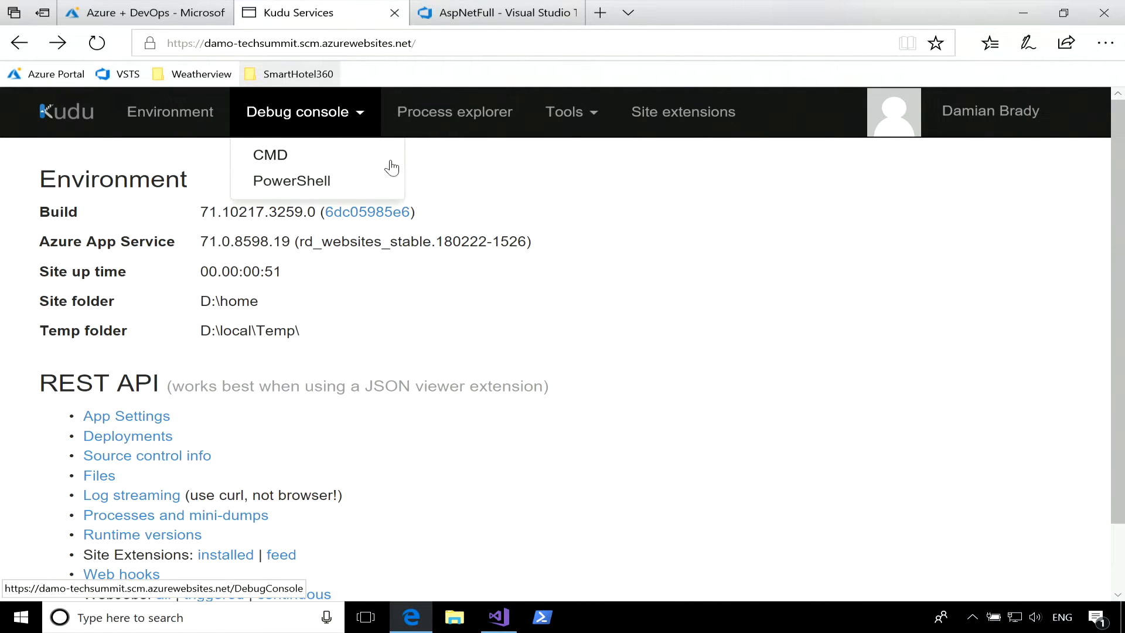
click(610, 309)
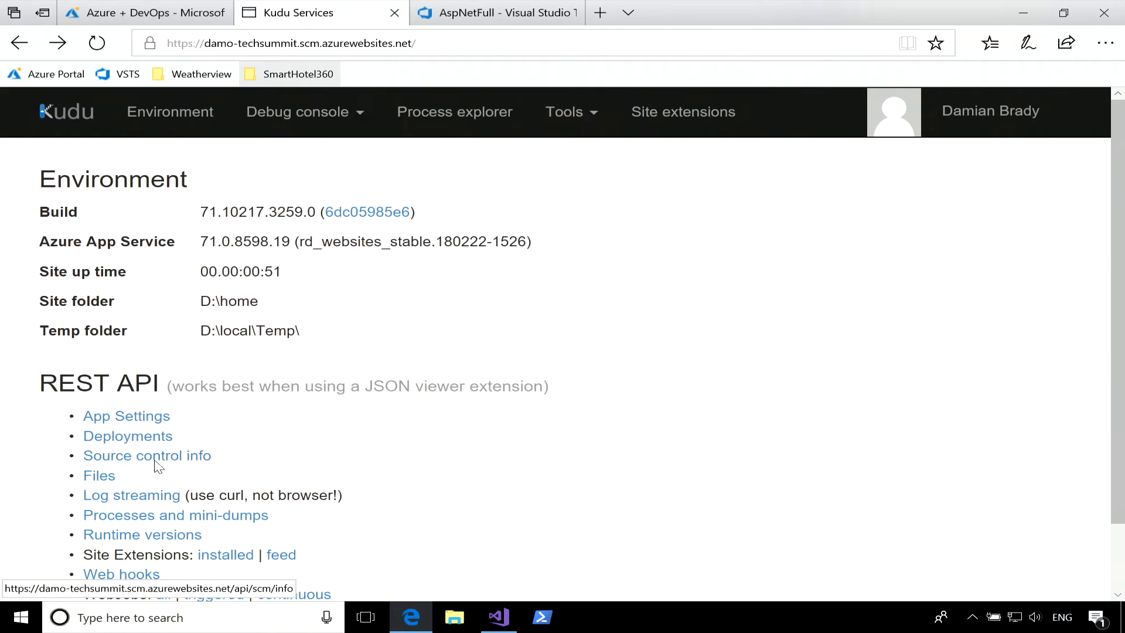
click(156, 11)
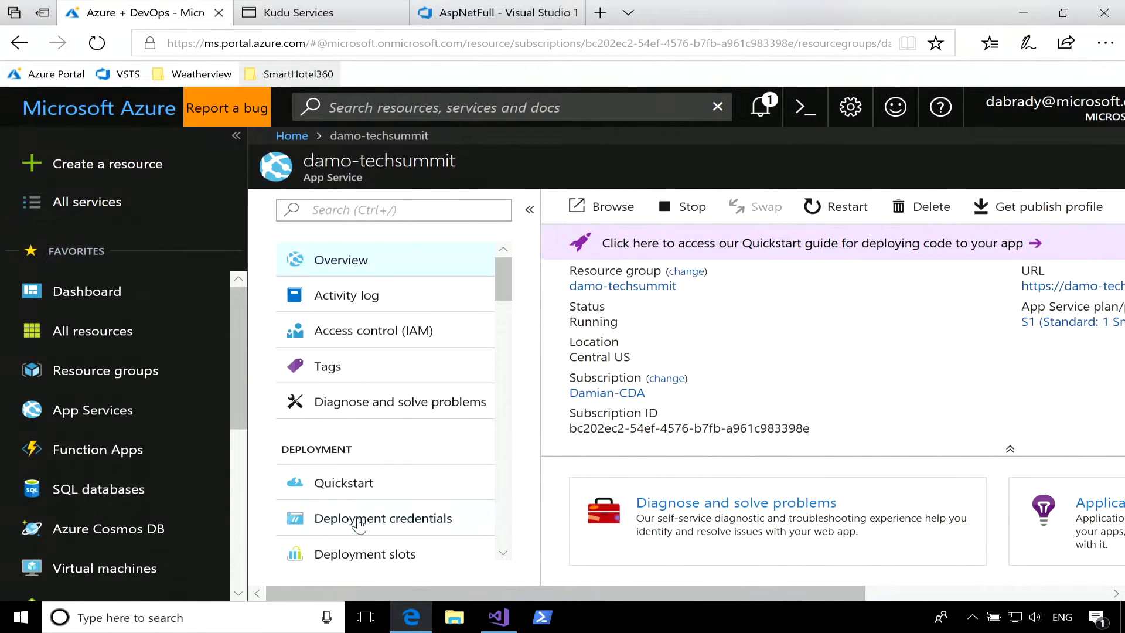
scroll(377, 436, down, 2)
click(388, 451)
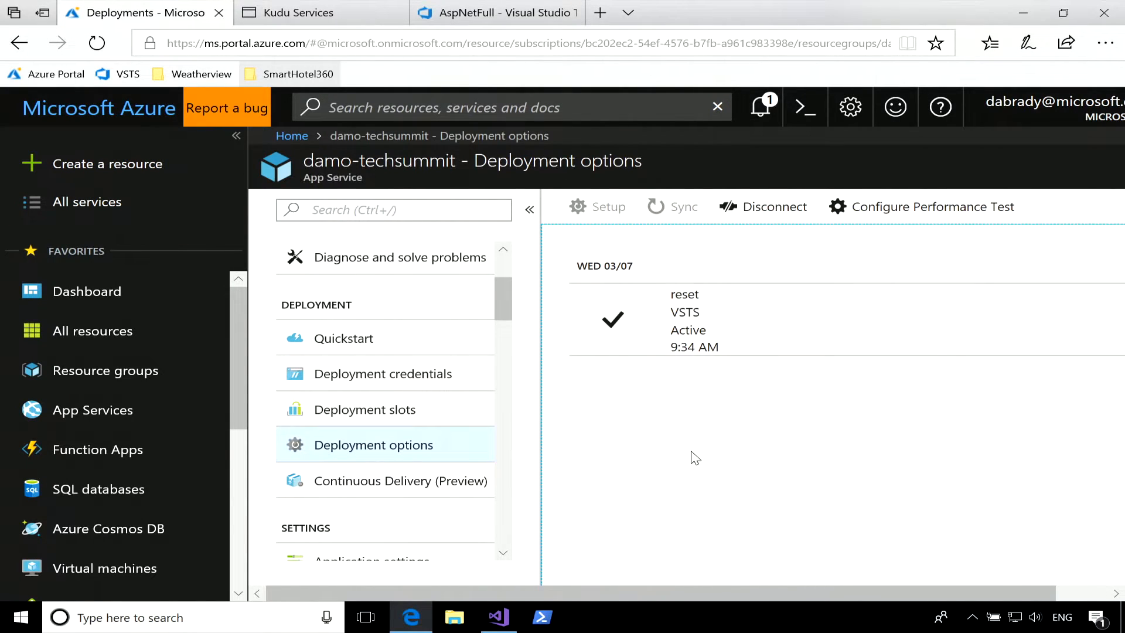
click(691, 330)
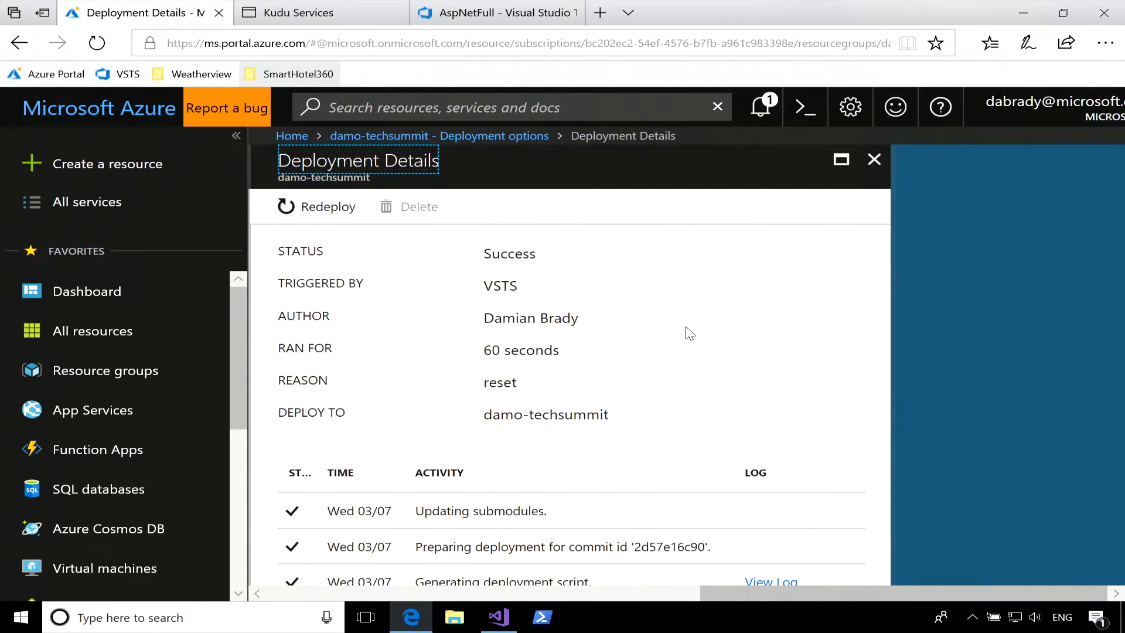
scroll(687, 332, down, 3)
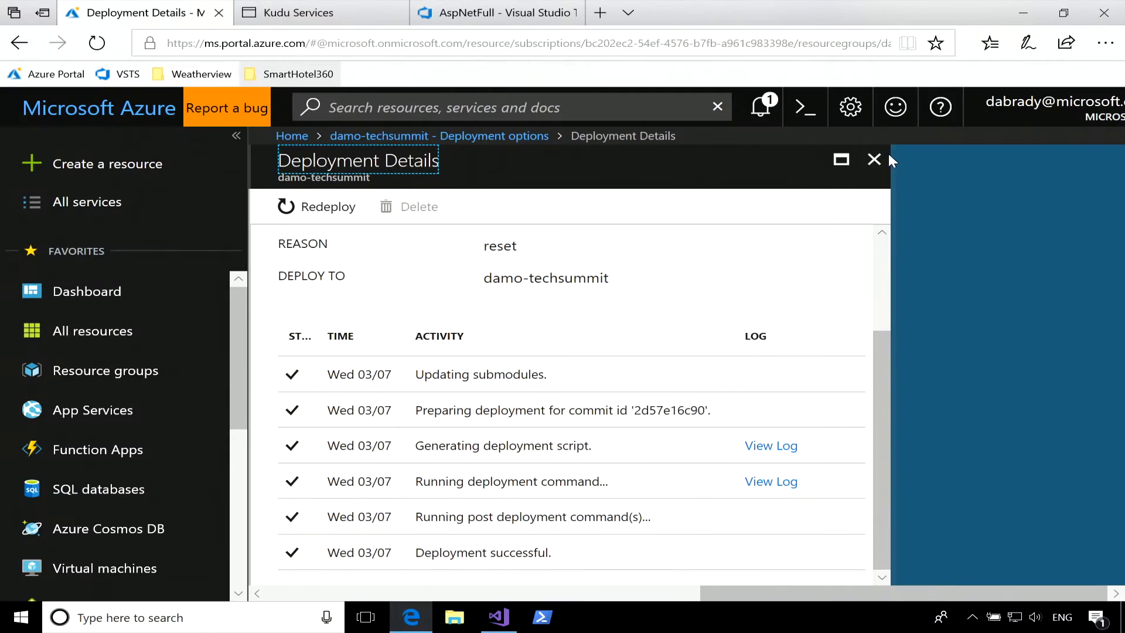
click(875, 155)
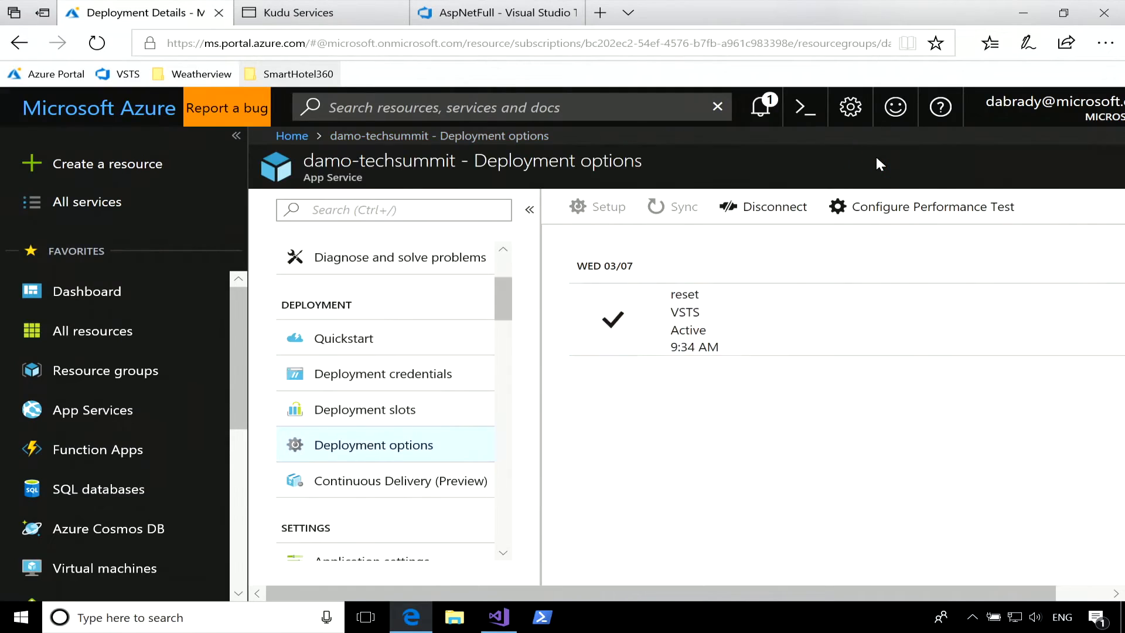
Disconnect the damo-techsummit web app from its source control and look over its Continuous Delivery (Preview) page, dismissing the notification.
click(798, 211)
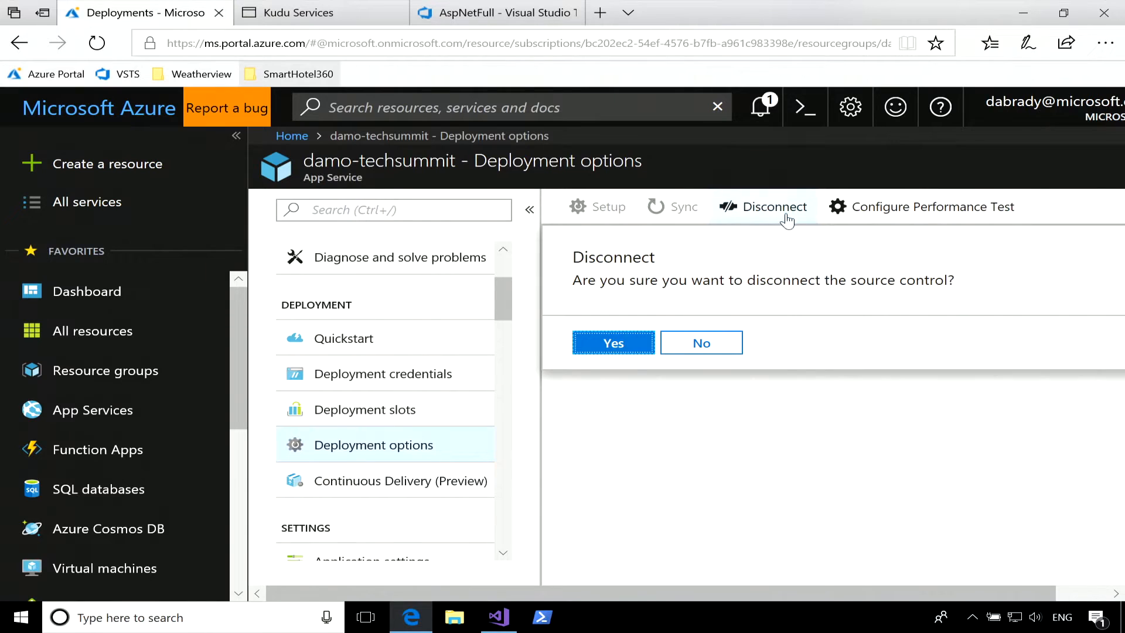
click(612, 346)
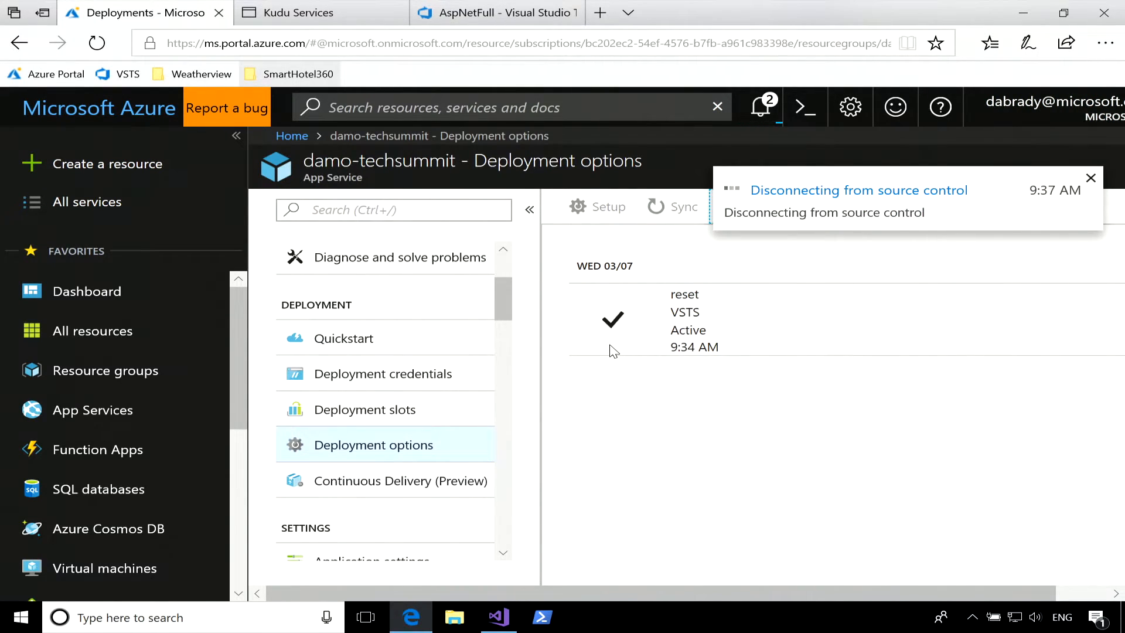
click(378, 497)
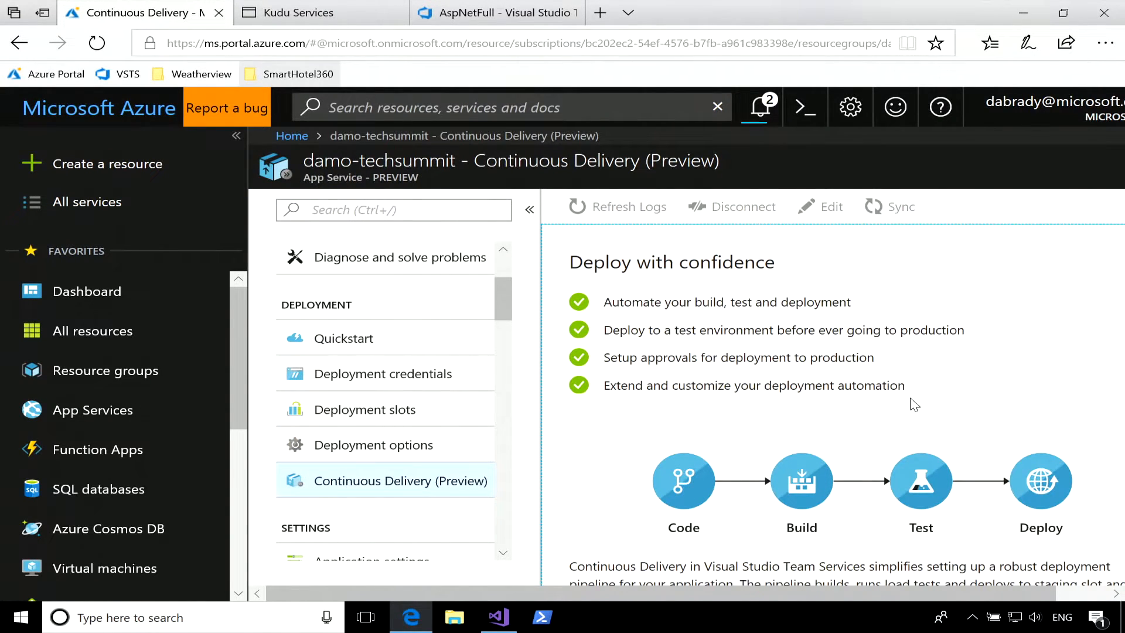
scroll(914, 404, down, 3)
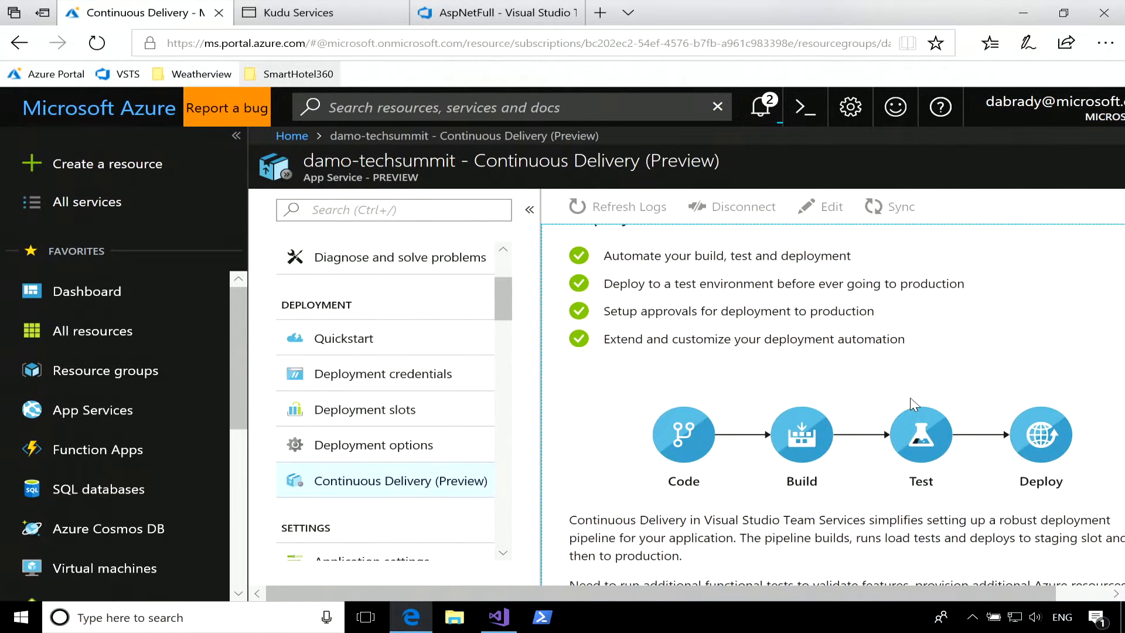
scroll(782, 470, up, 3)
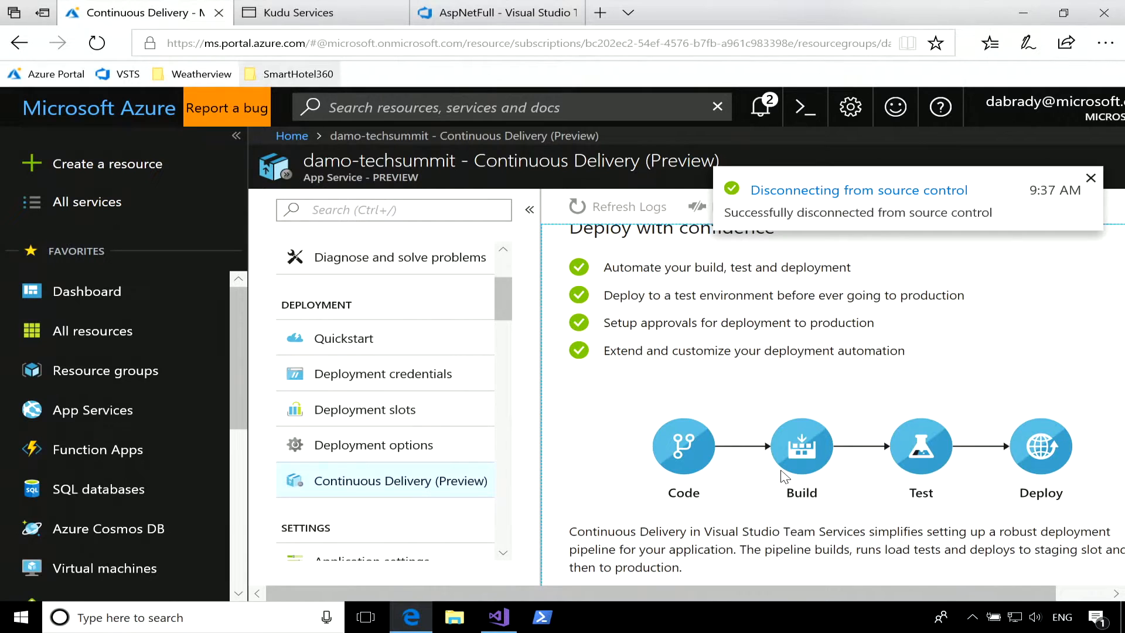
click(1090, 178)
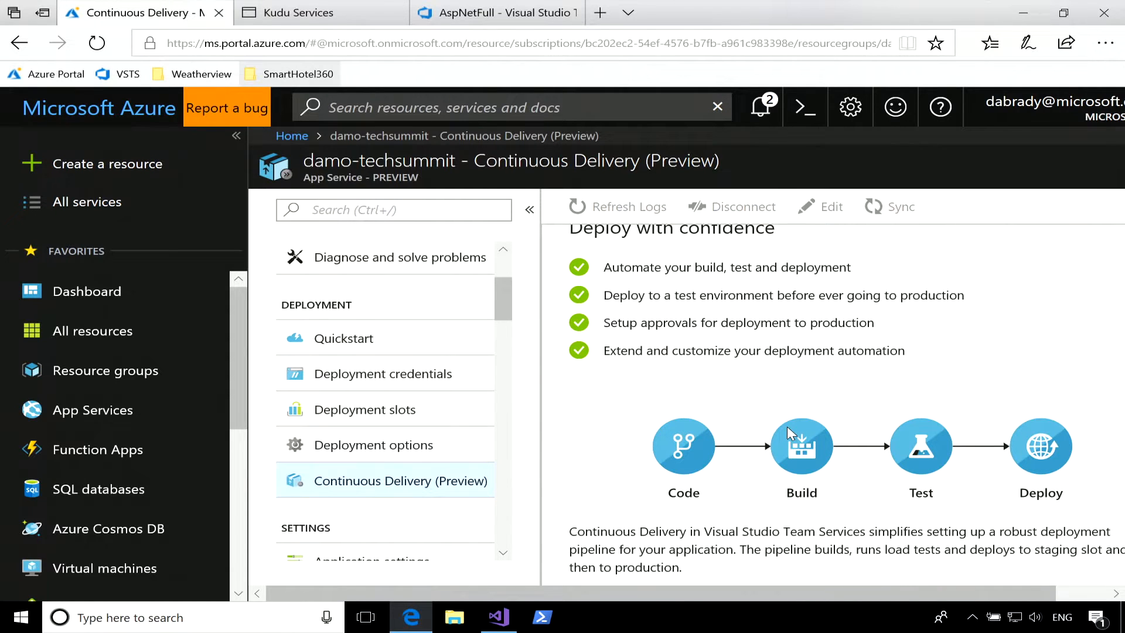
Configure the continuous delivery source as Visual Studio Team Services, account damo-ms-demos, project and repository AspNetFull, branch master.
scroll(786, 427, down, 2)
click(635, 561)
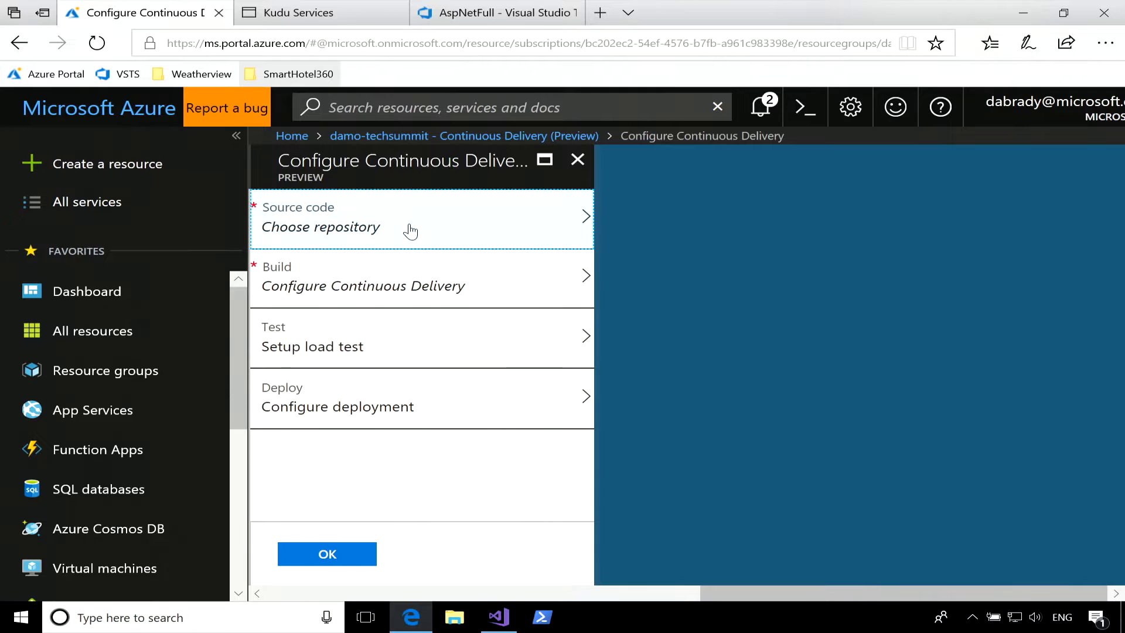
click(411, 230)
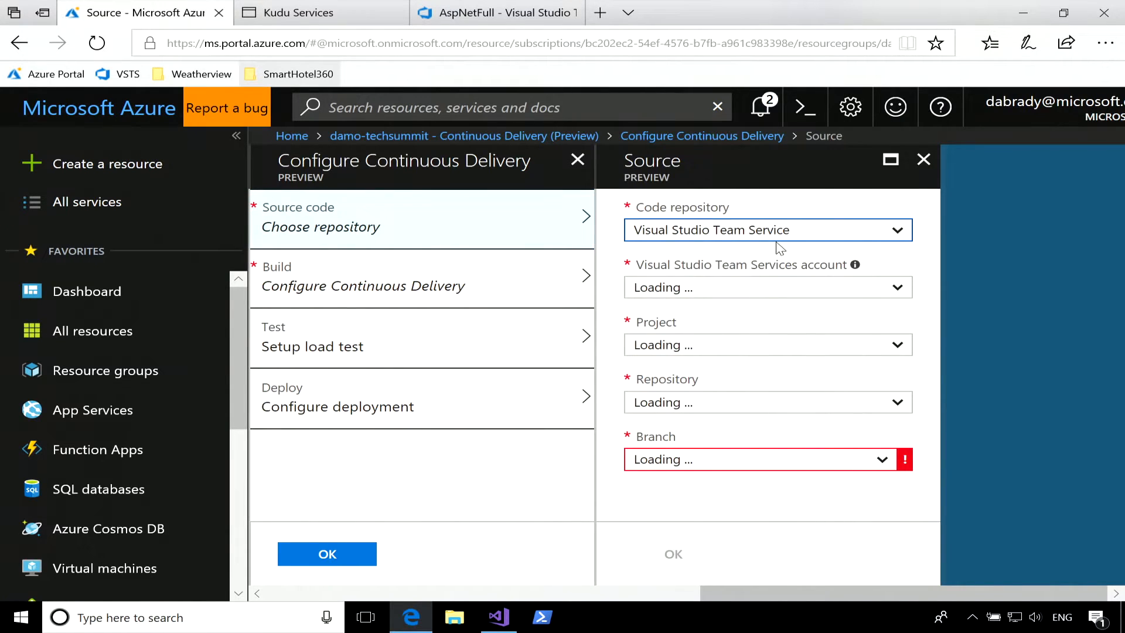
click(897, 229)
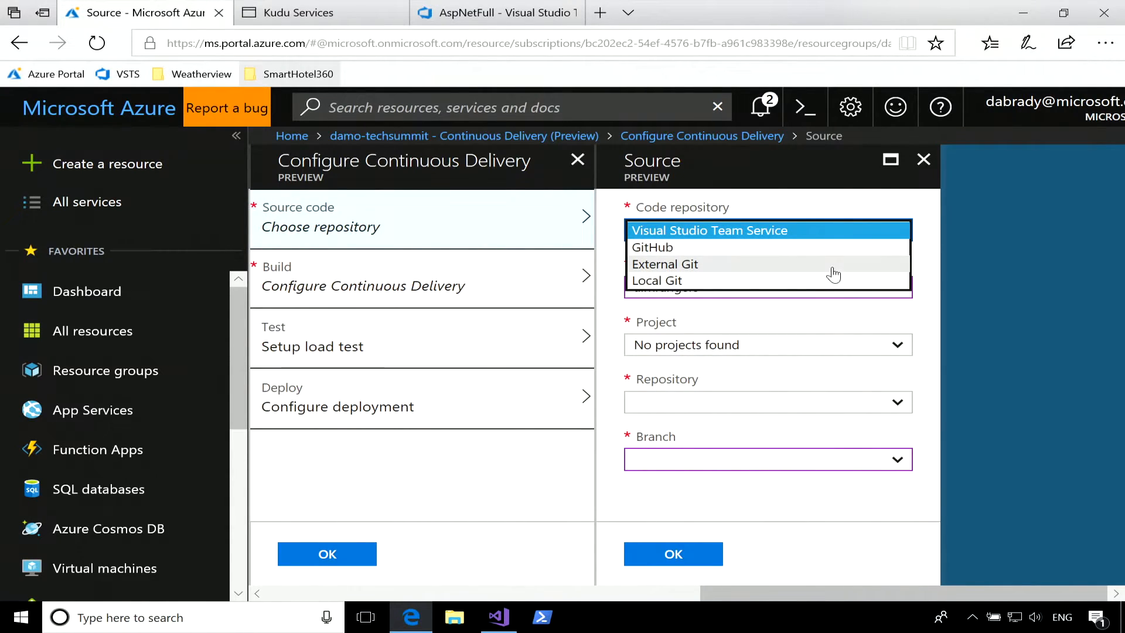
click(926, 219)
click(723, 296)
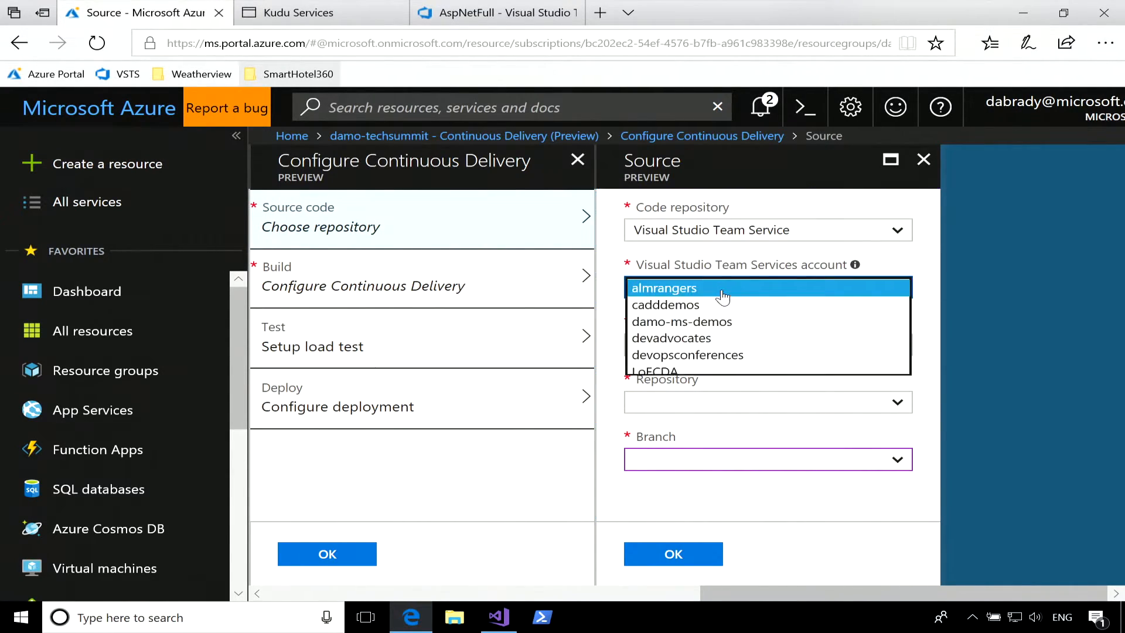
click(718, 321)
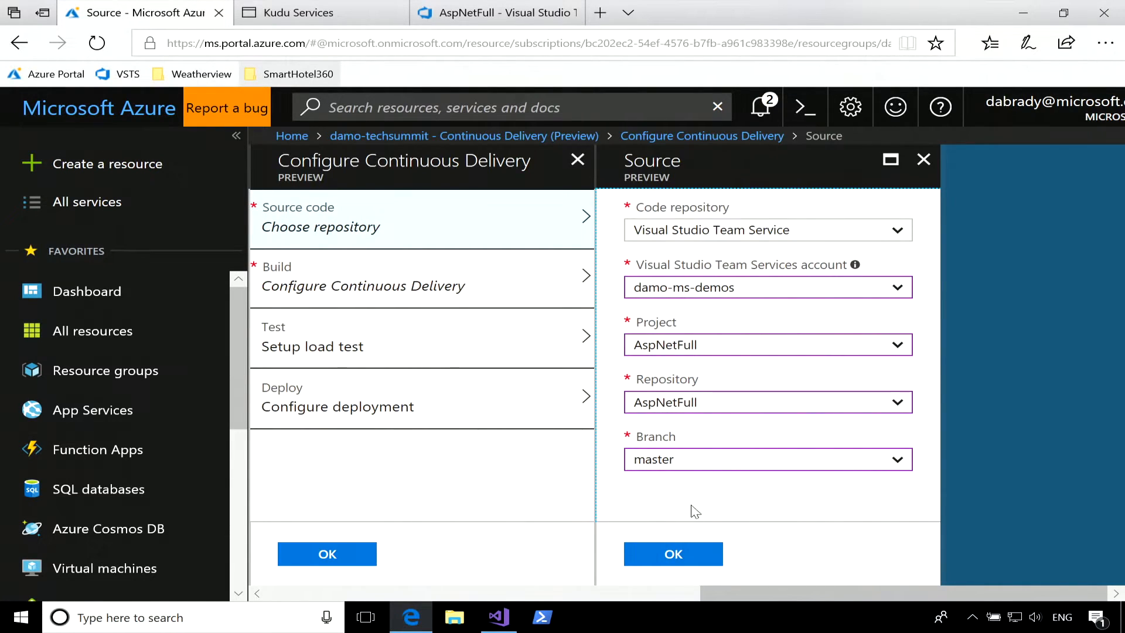
click(673, 553)
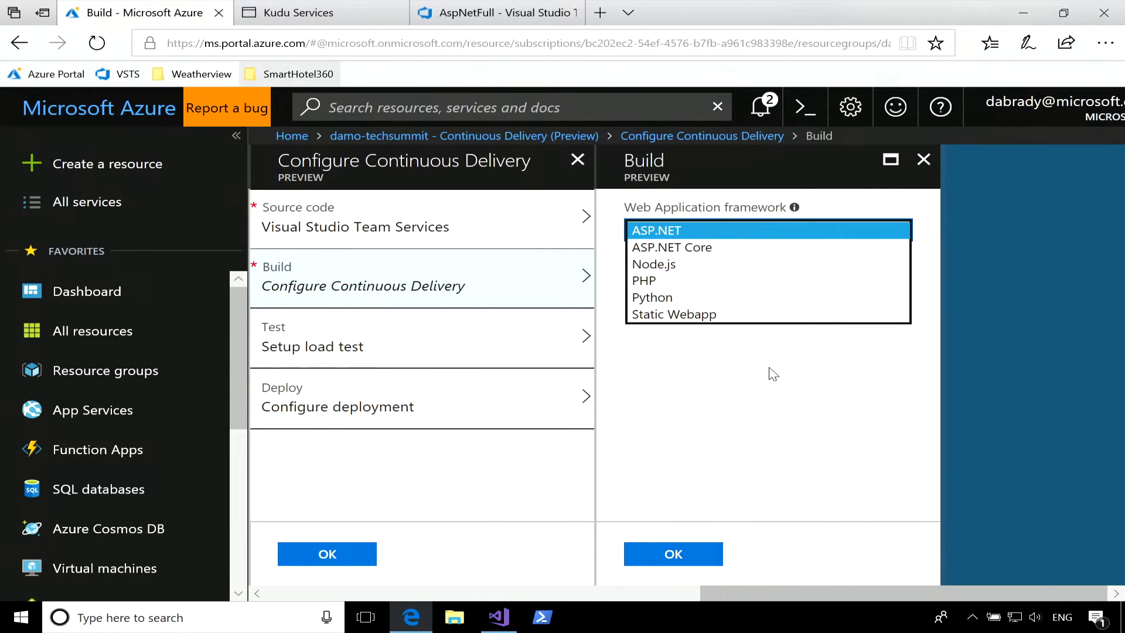
Keep ASP.NET as the build's web application framework and submit the continuous delivery configuration.
click(786, 395)
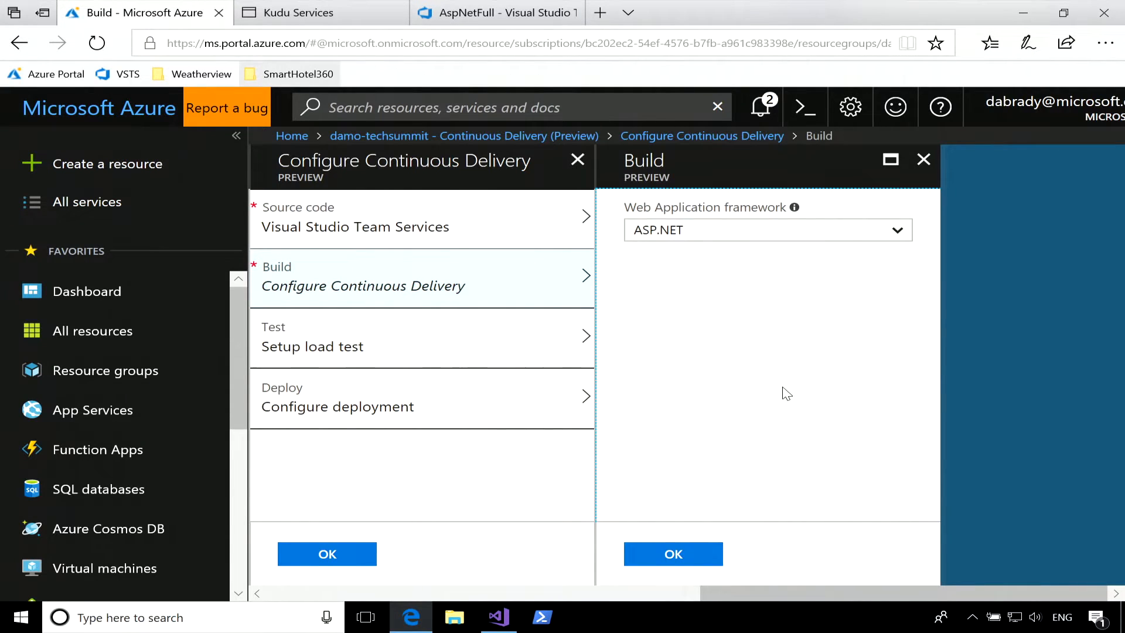
click(690, 564)
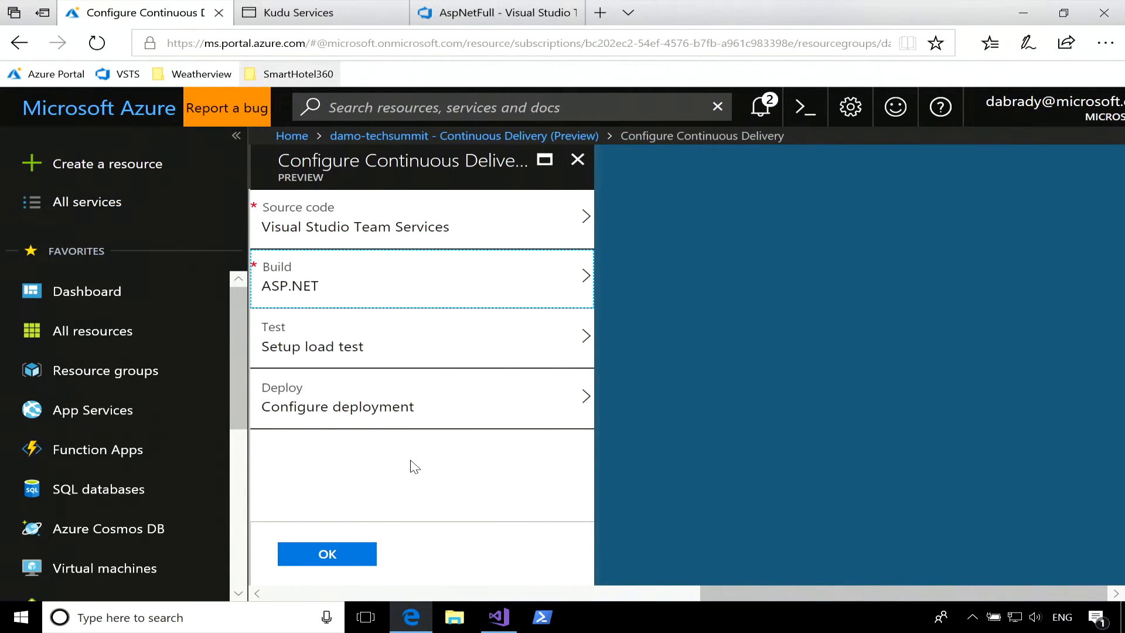
click(332, 555)
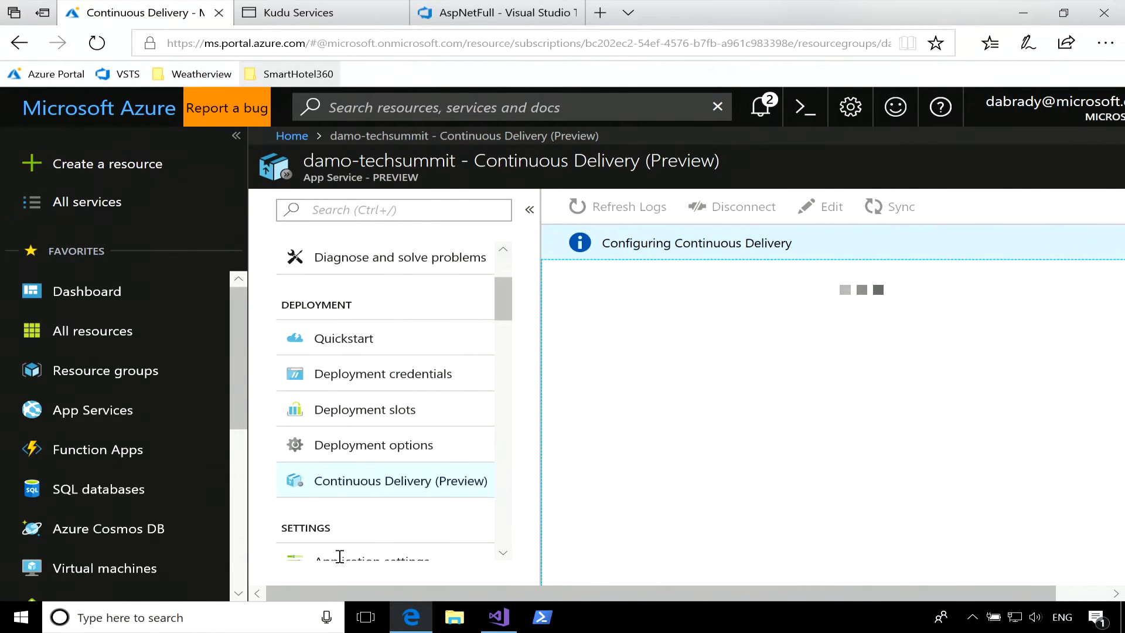
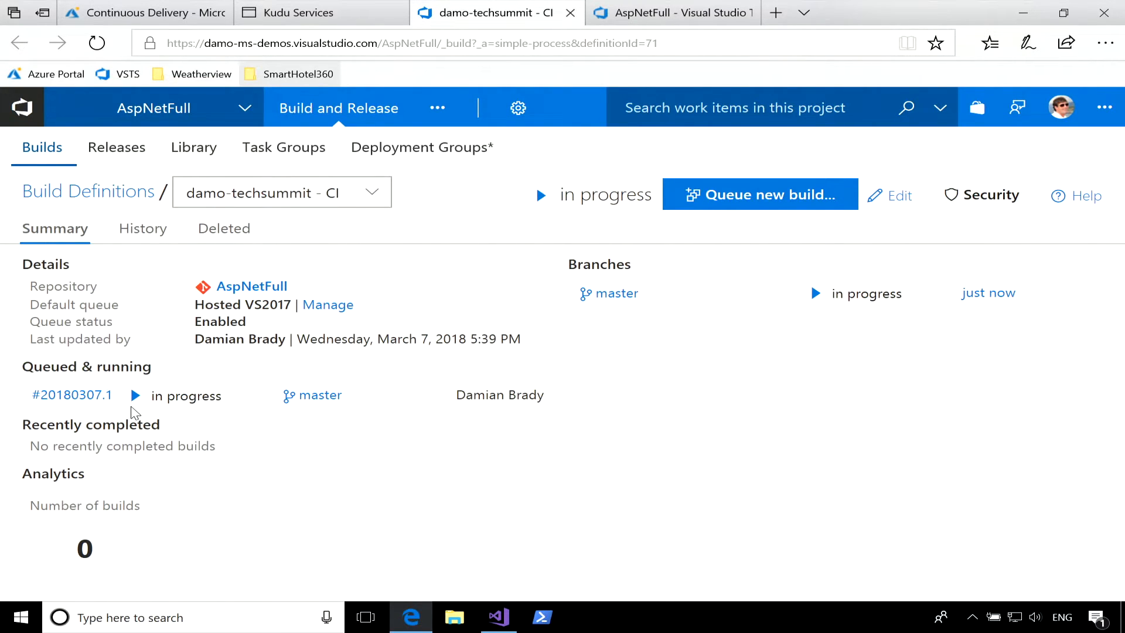
Open the damo-techsummit - CI build definition for editing and review the tasks in its build phase.
click(895, 206)
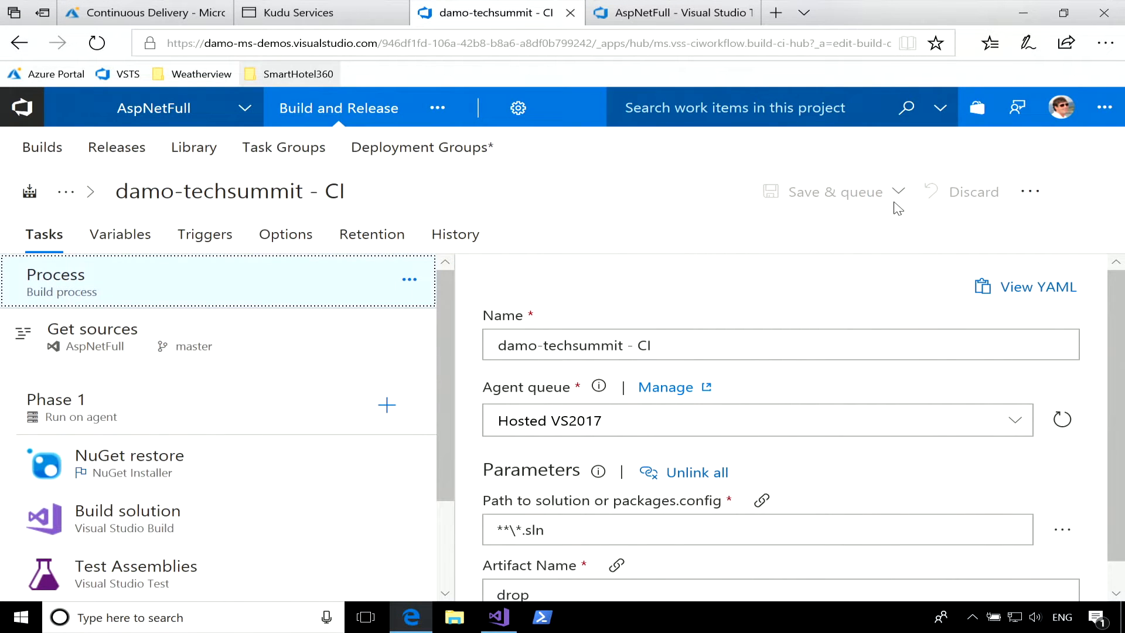
drag(455, 367, 585, 369)
scroll(253, 404, down, 2)
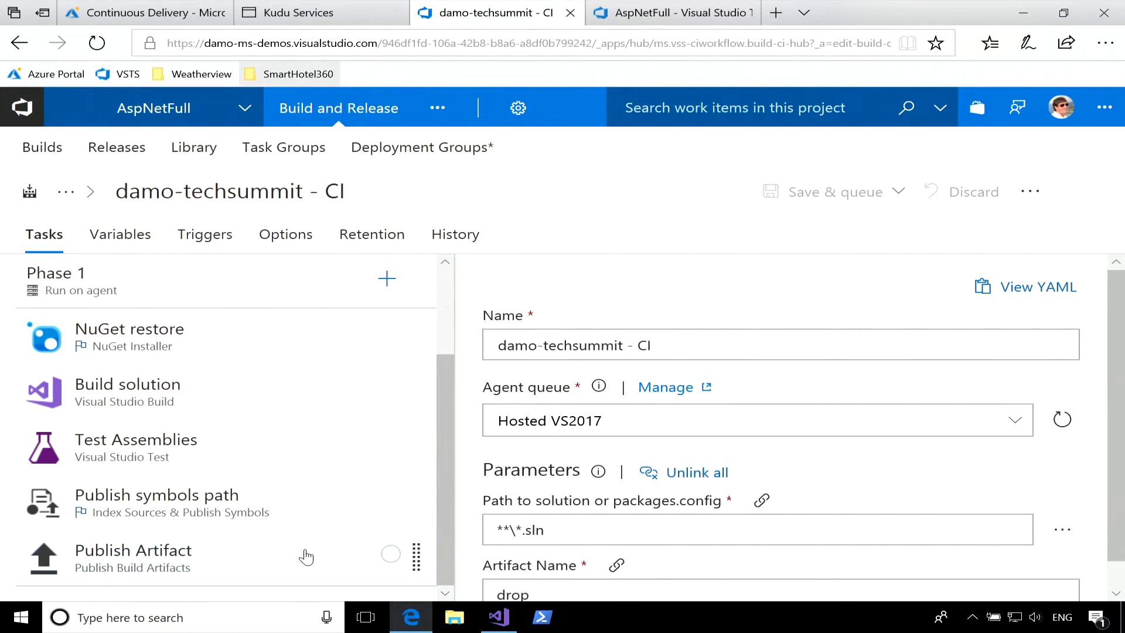
scroll(306, 556, up, 3)
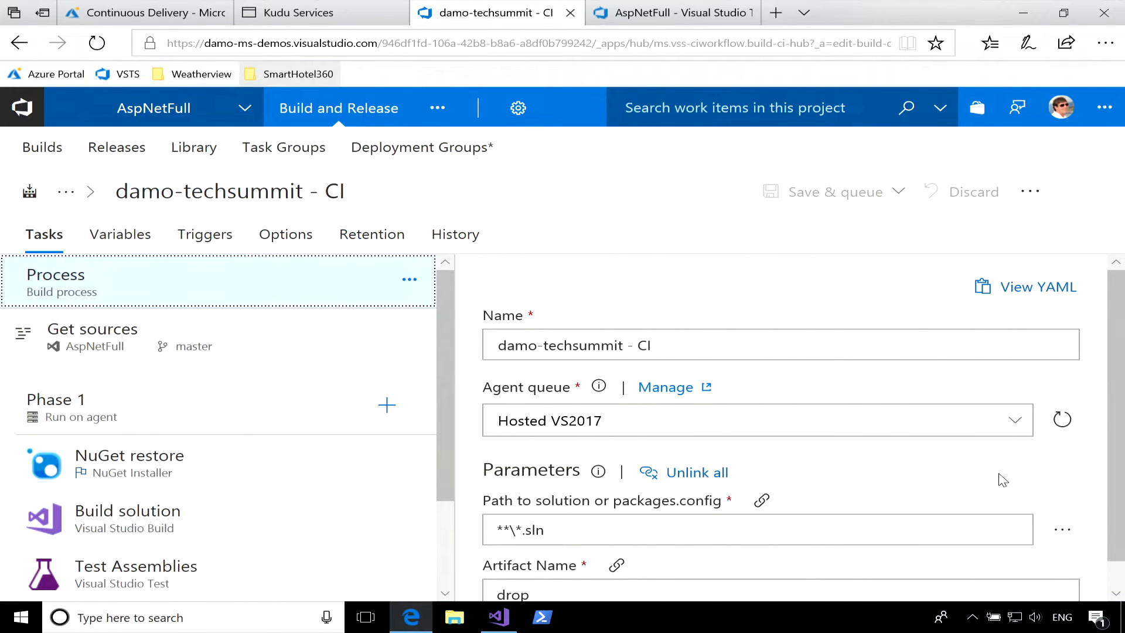
Change the build definition's agent queue to the private Default queue after reviewing the hosted options.
scroll(996, 459, down, 1)
click(1019, 401)
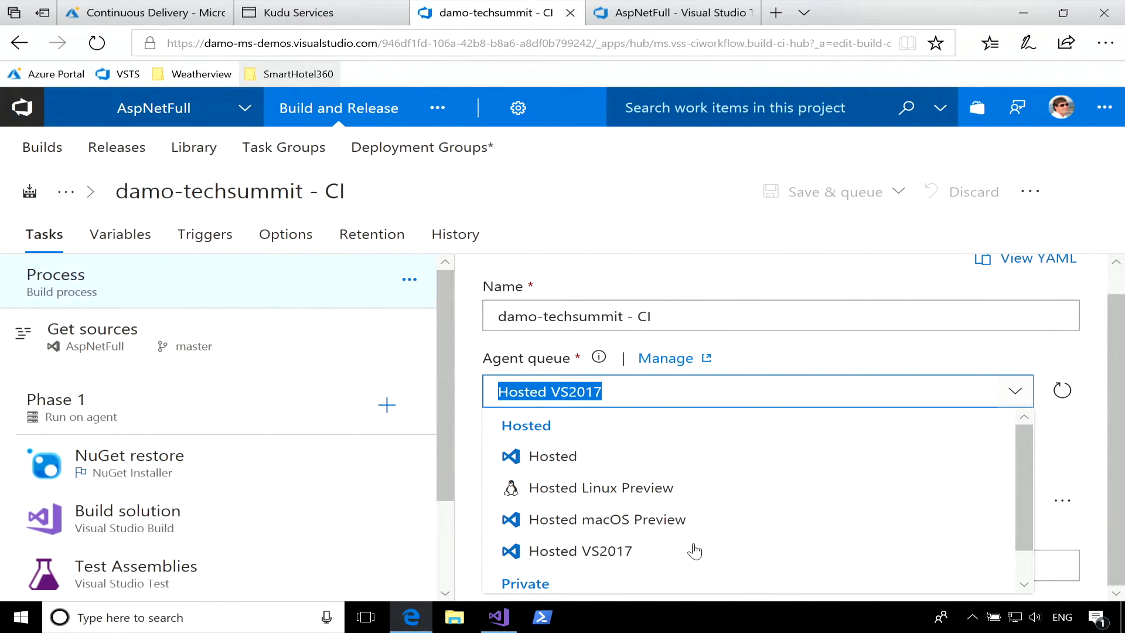
scroll(734, 550, down, 1)
scroll(734, 550, down, 1)
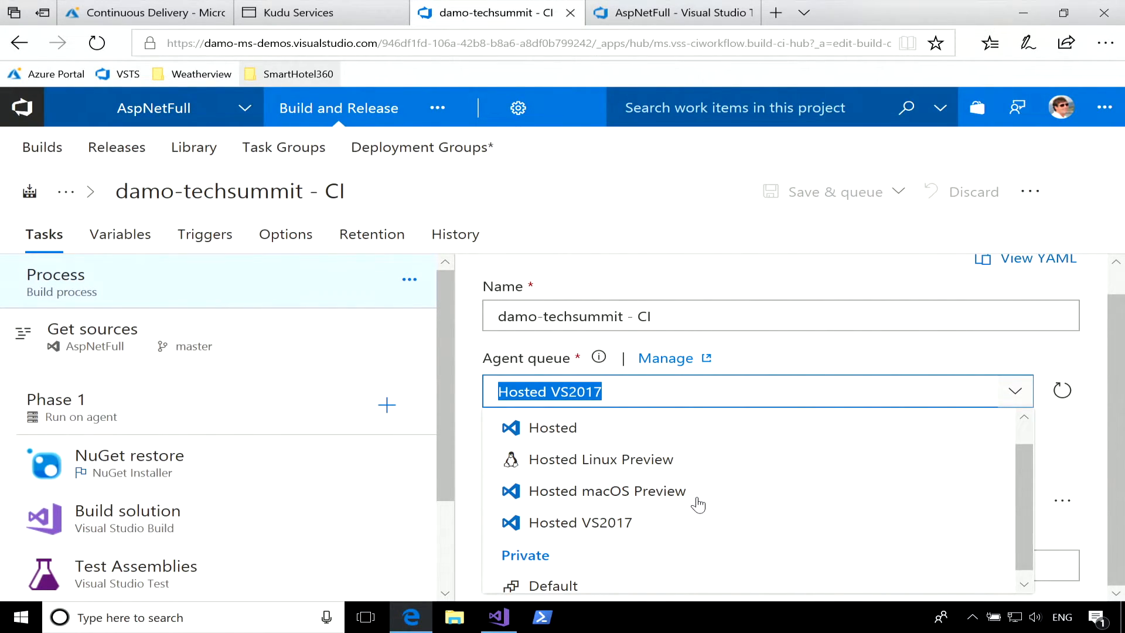
scroll(697, 504, down, 1)
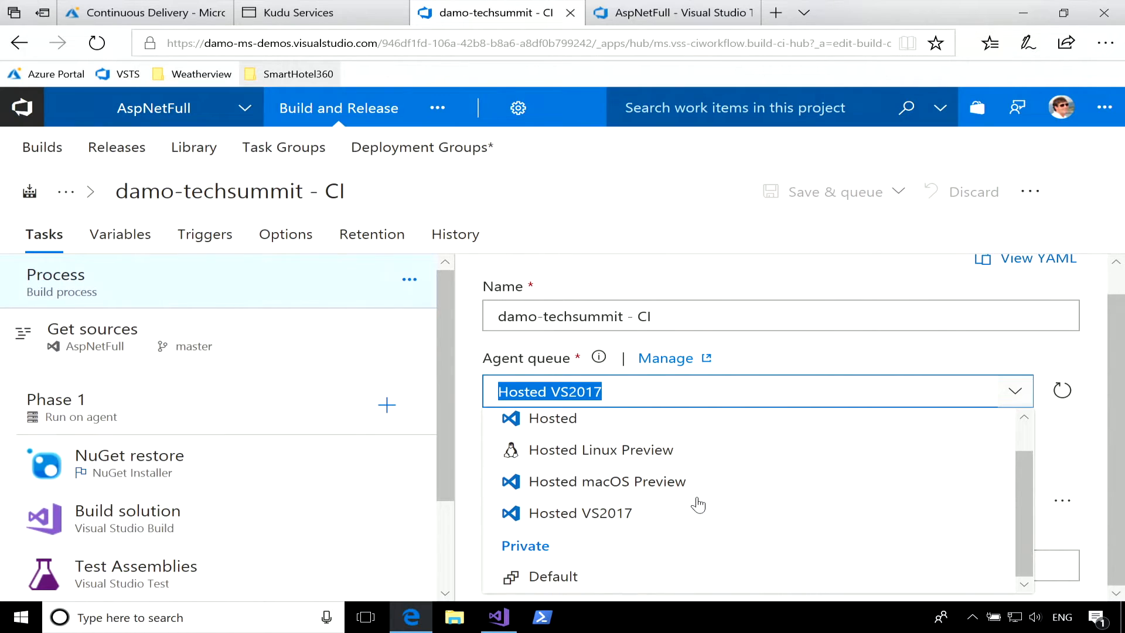
click(585, 579)
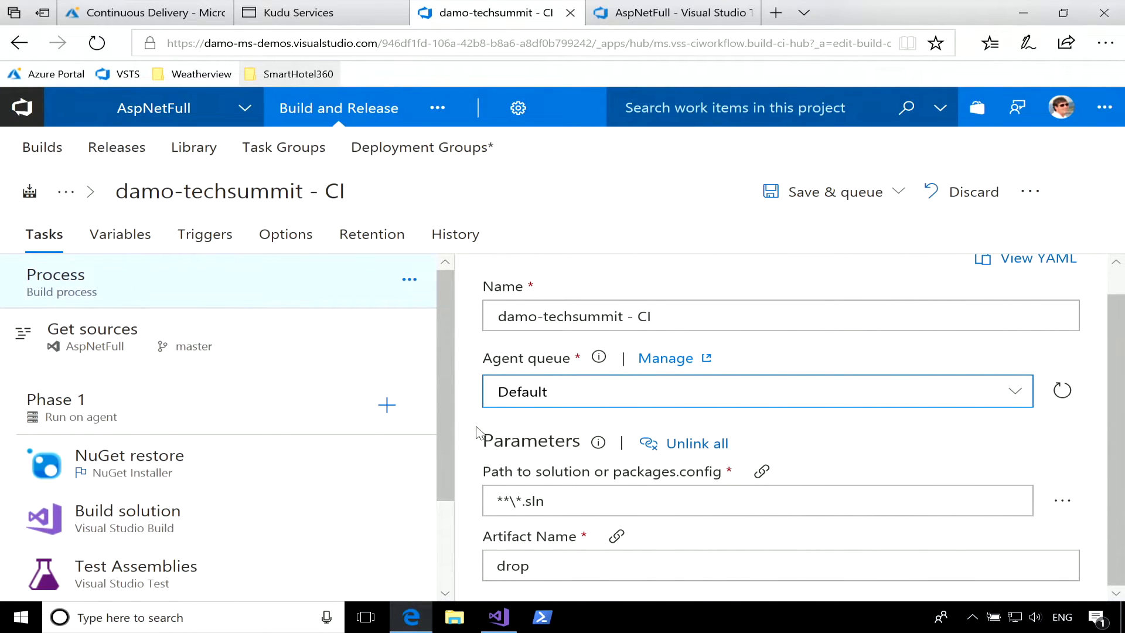
Review the source options for Get sources and the settings of the Build solution task.
click(153, 339)
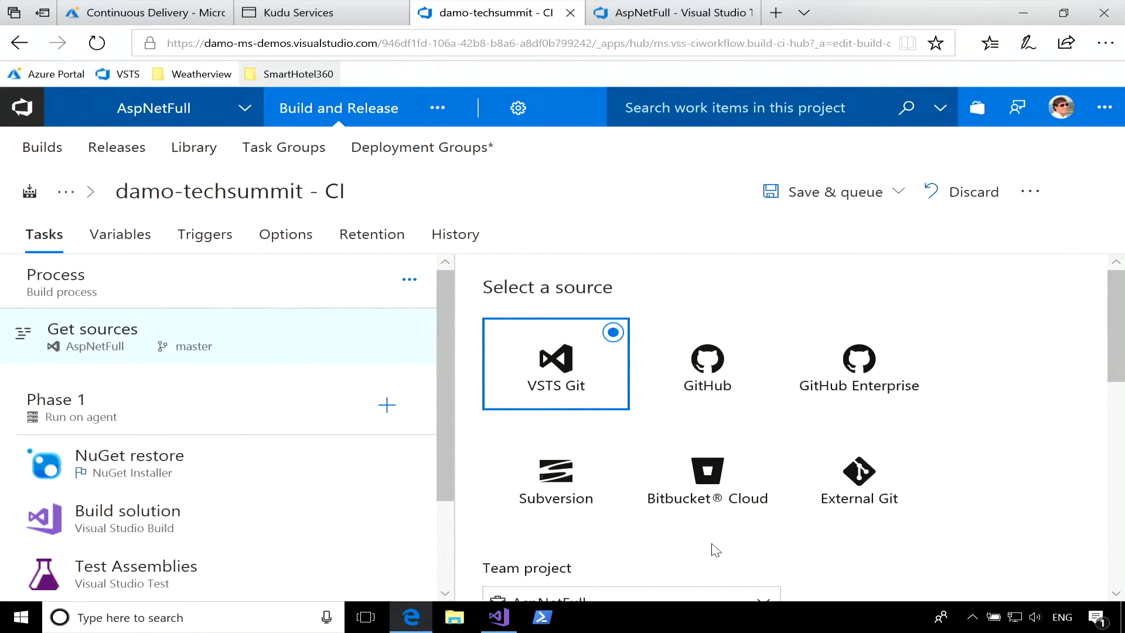
scroll(267, 441, down, 1)
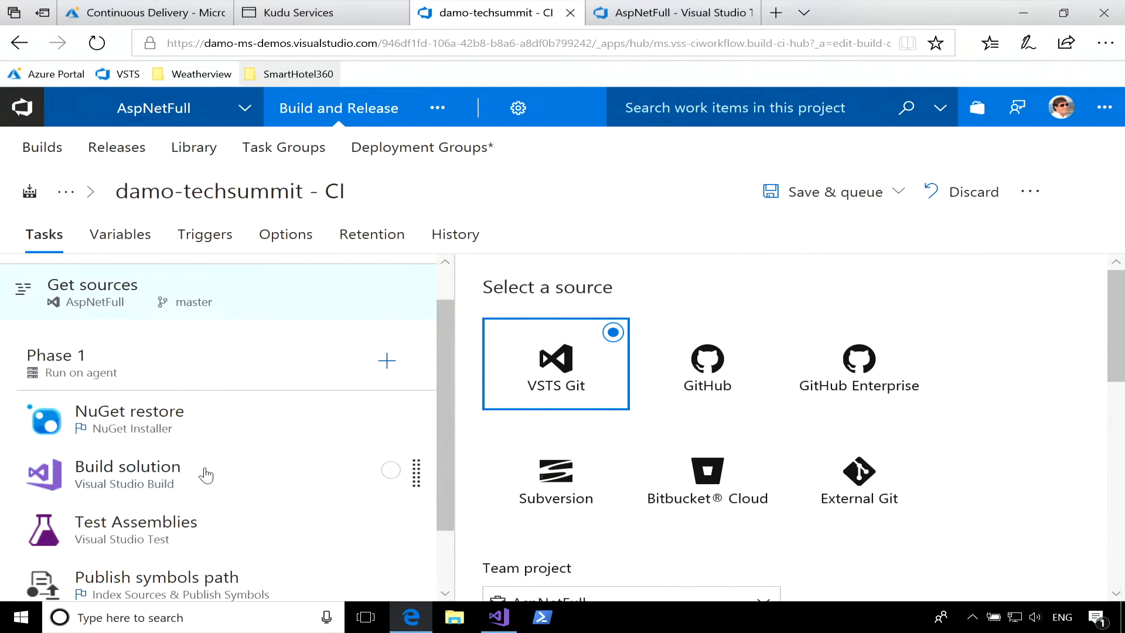
click(184, 482)
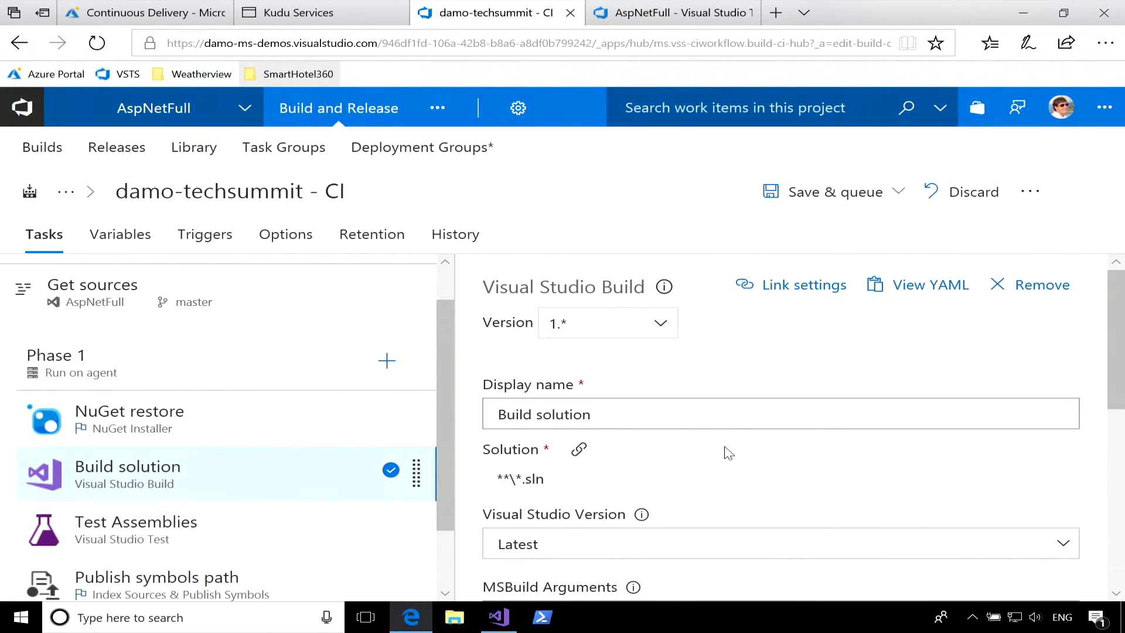
Browse the tasks that can be added to Phase 1, looking through the Build and Marketplace categories.
click(386, 361)
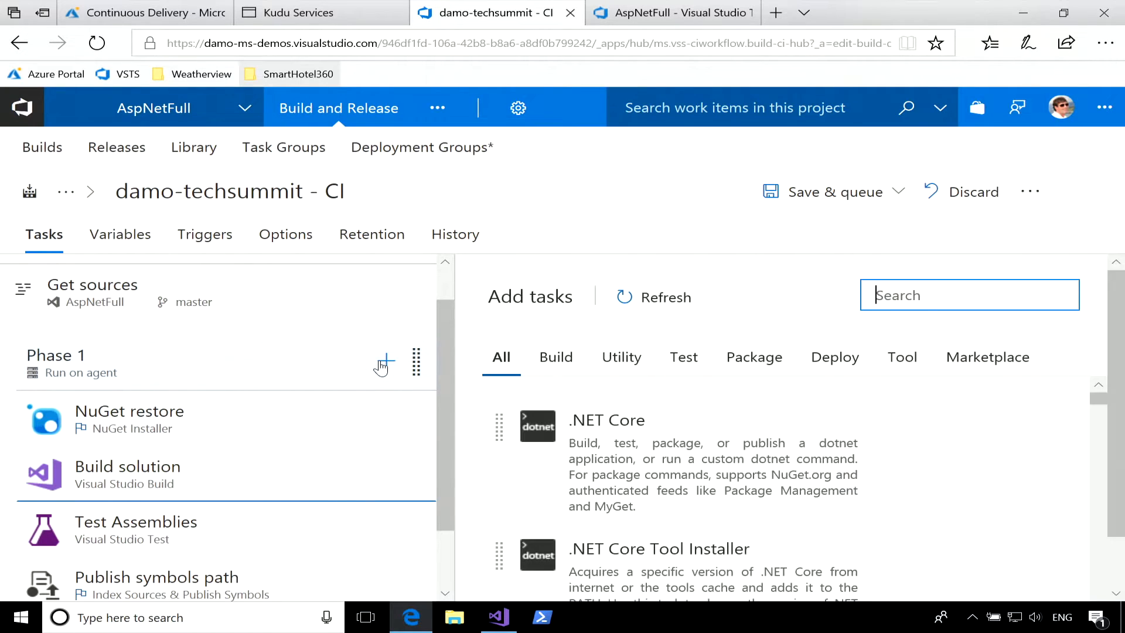
click(556, 358)
scroll(820, 440, down, 5)
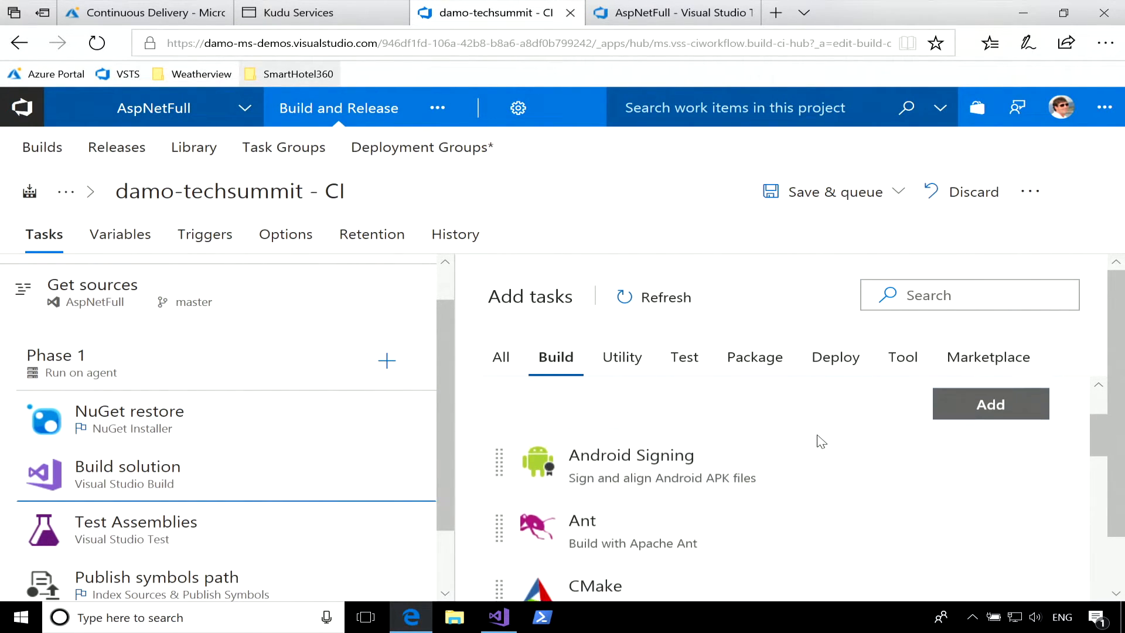
scroll(820, 441, down, 4)
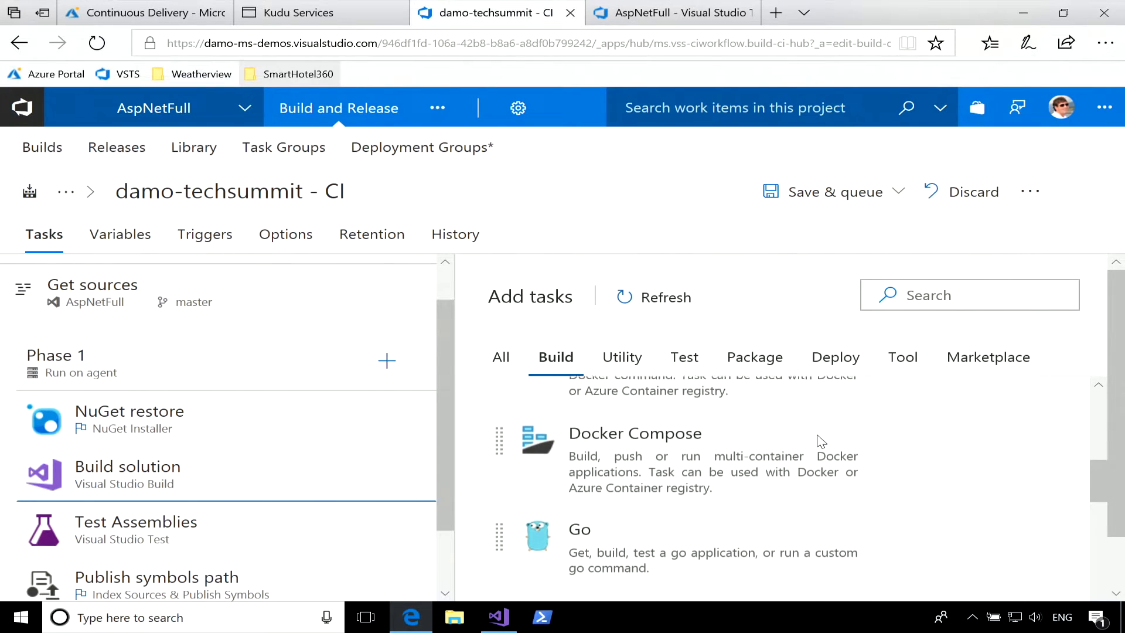
scroll(762, 466, down, 3)
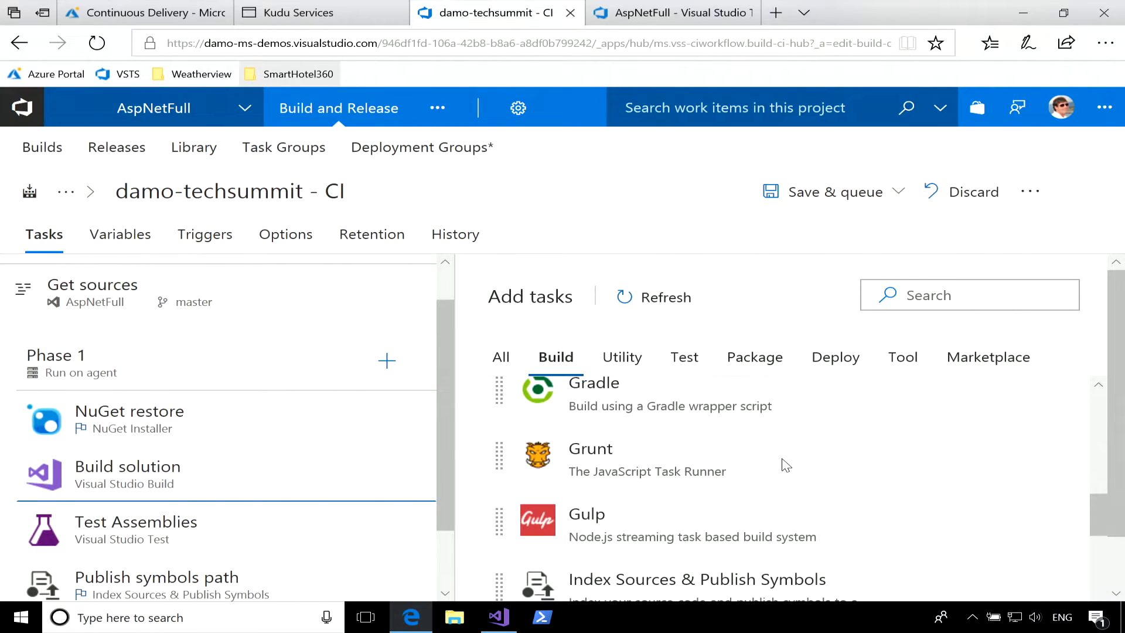
scroll(786, 465, down, 1)
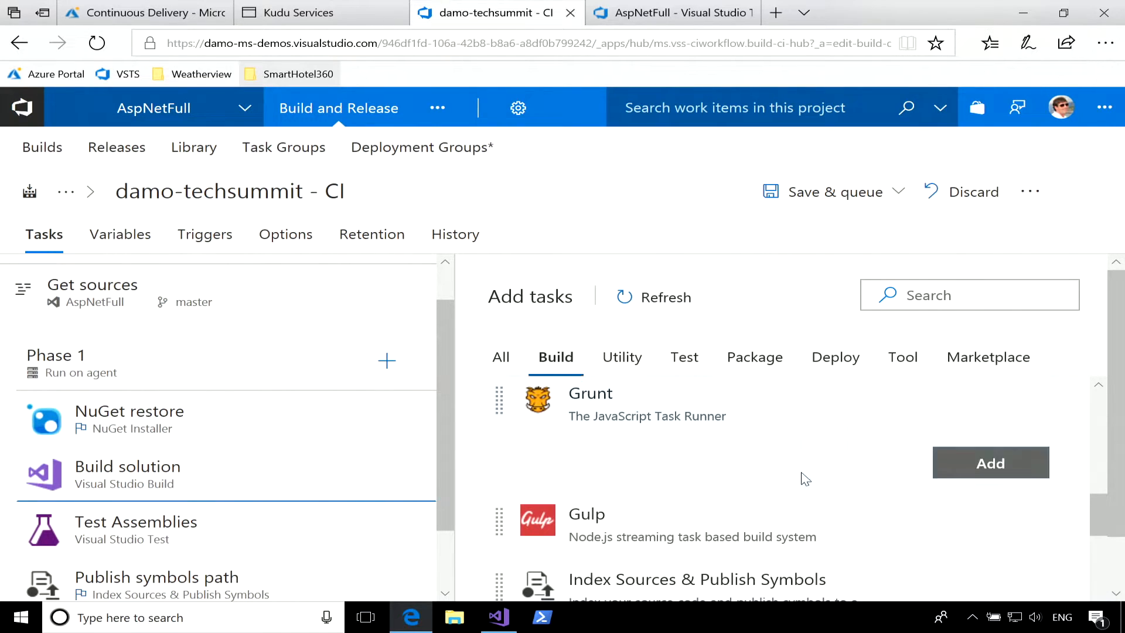
click(975, 360)
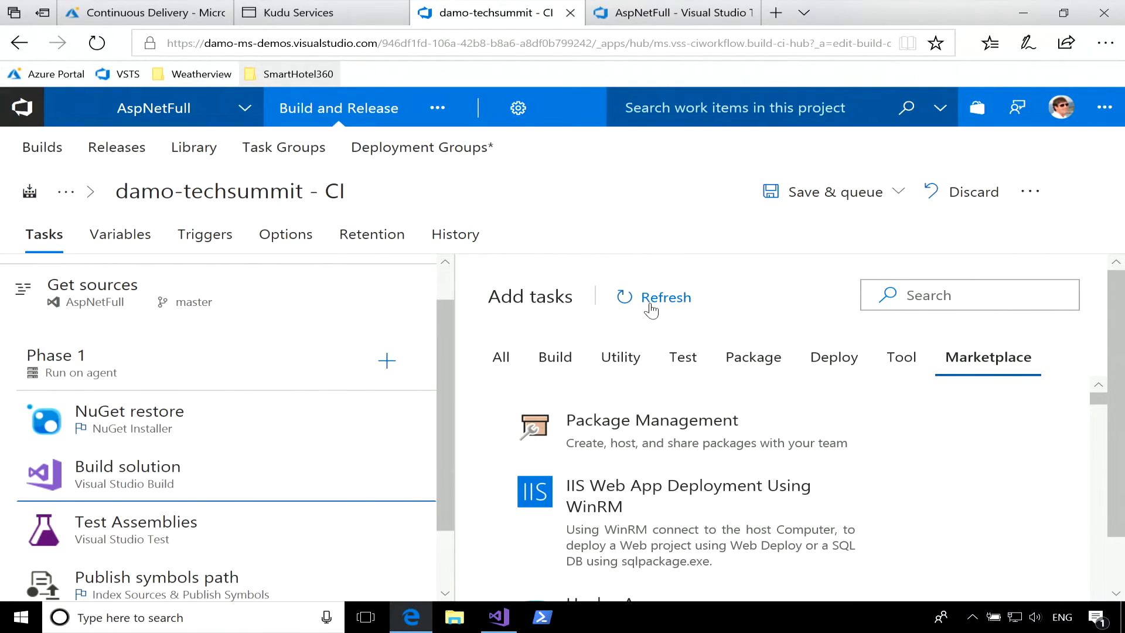
Save the build definition without queuing a build.
click(824, 200)
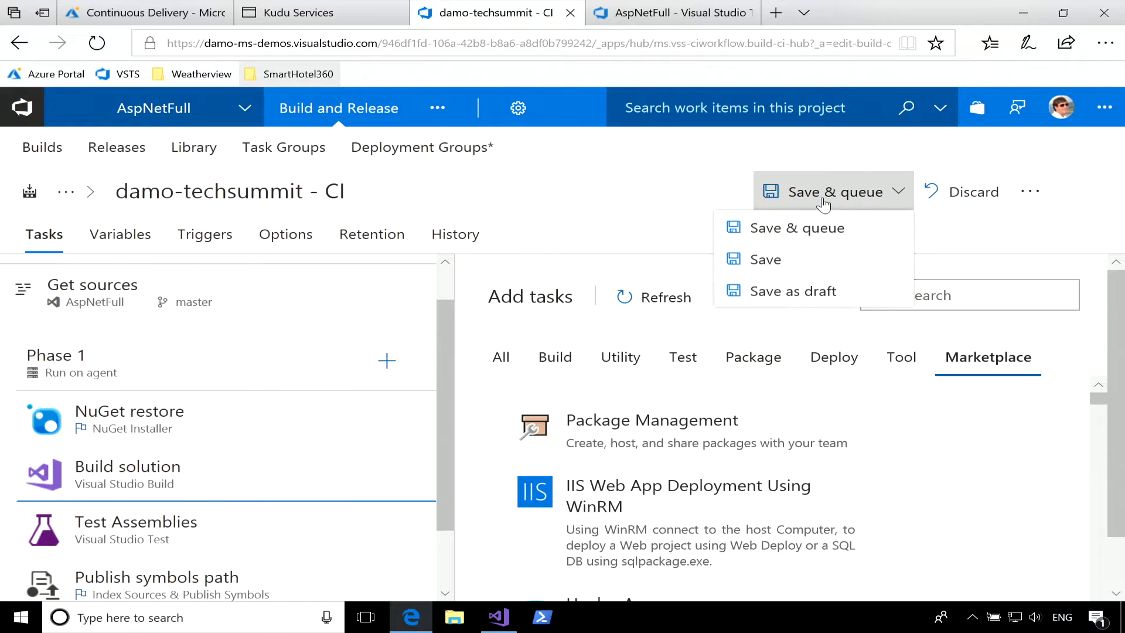
click(768, 260)
click(665, 422)
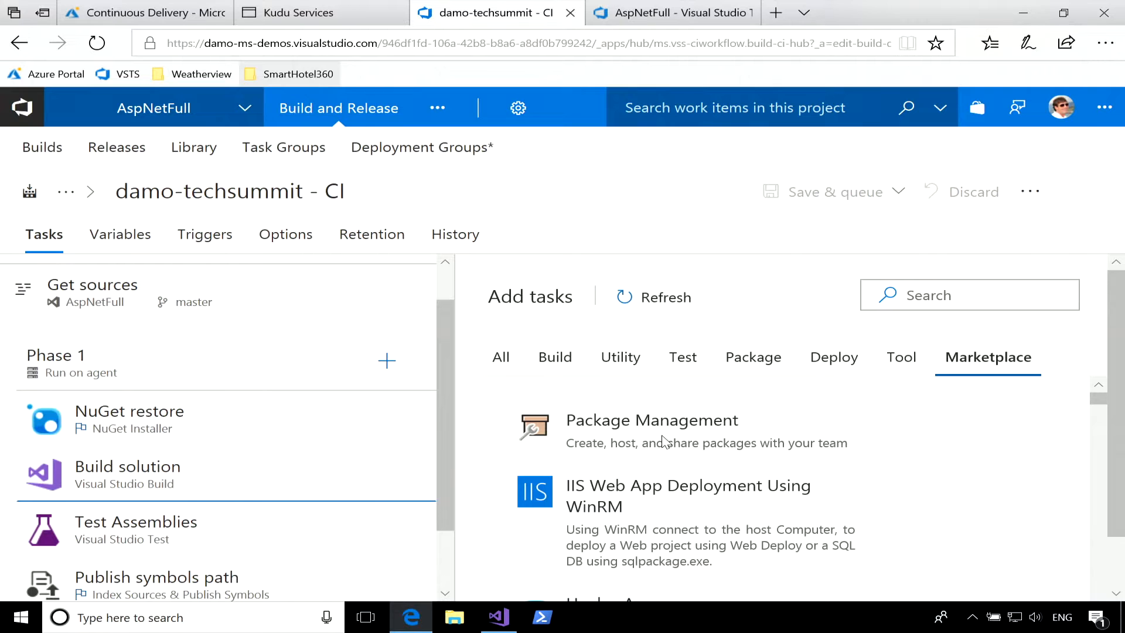
Open build 20180307.1 from the project's builds and show its summary.
click(51, 151)
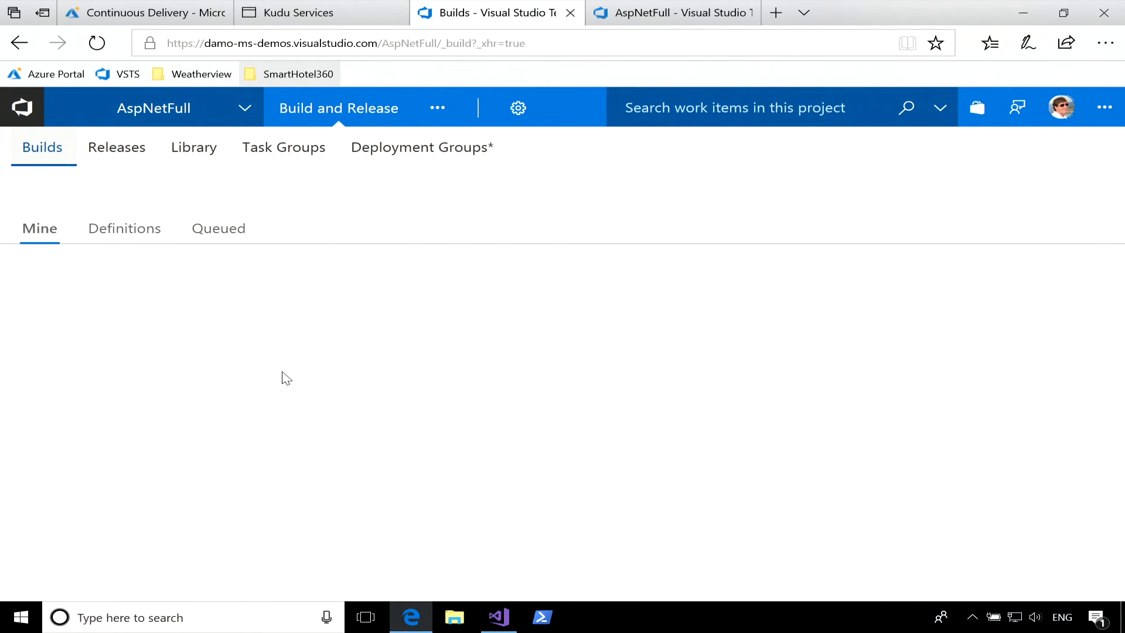
click(292, 298)
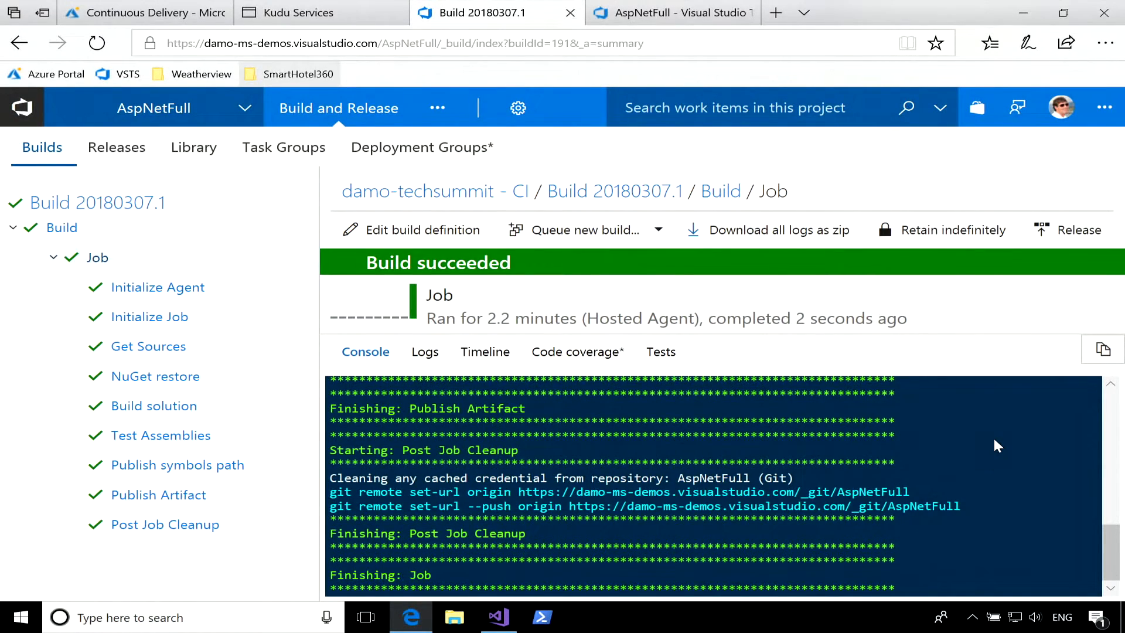
click(626, 187)
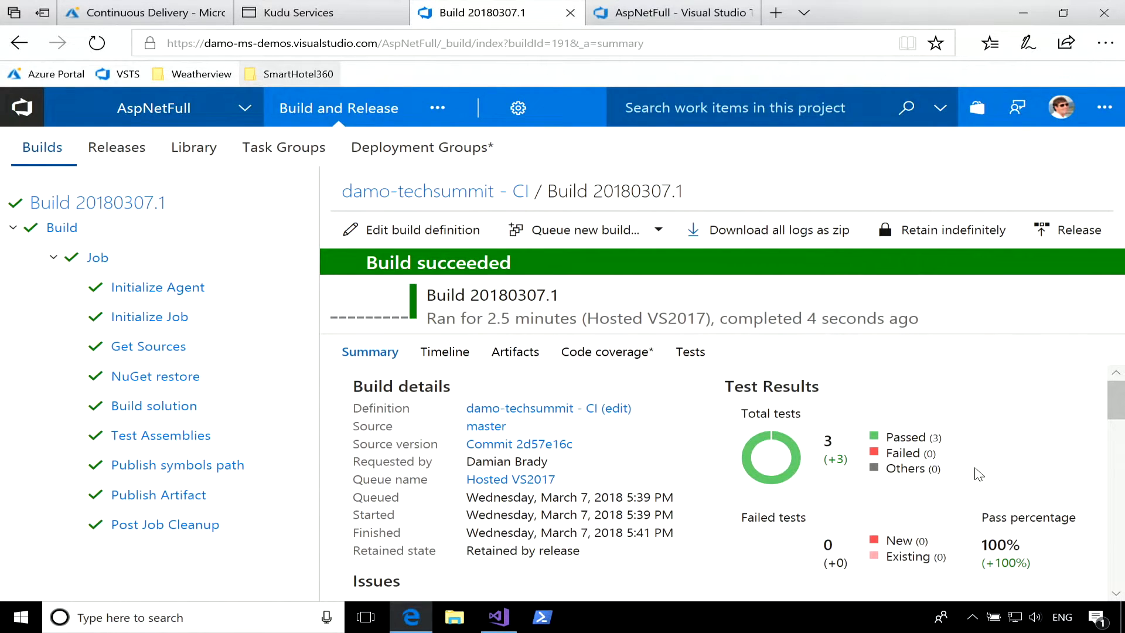
Reload the build summary and examine its test results, associated changes and deployments.
scroll(966, 468, down, 3)
scroll(955, 460, down, 5)
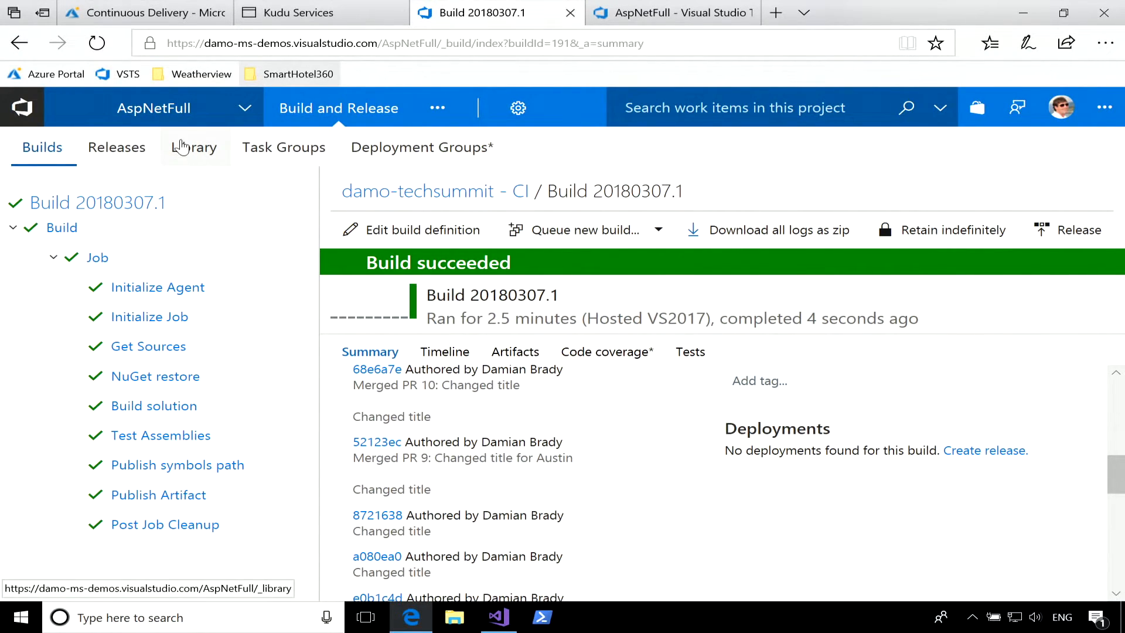
click(96, 43)
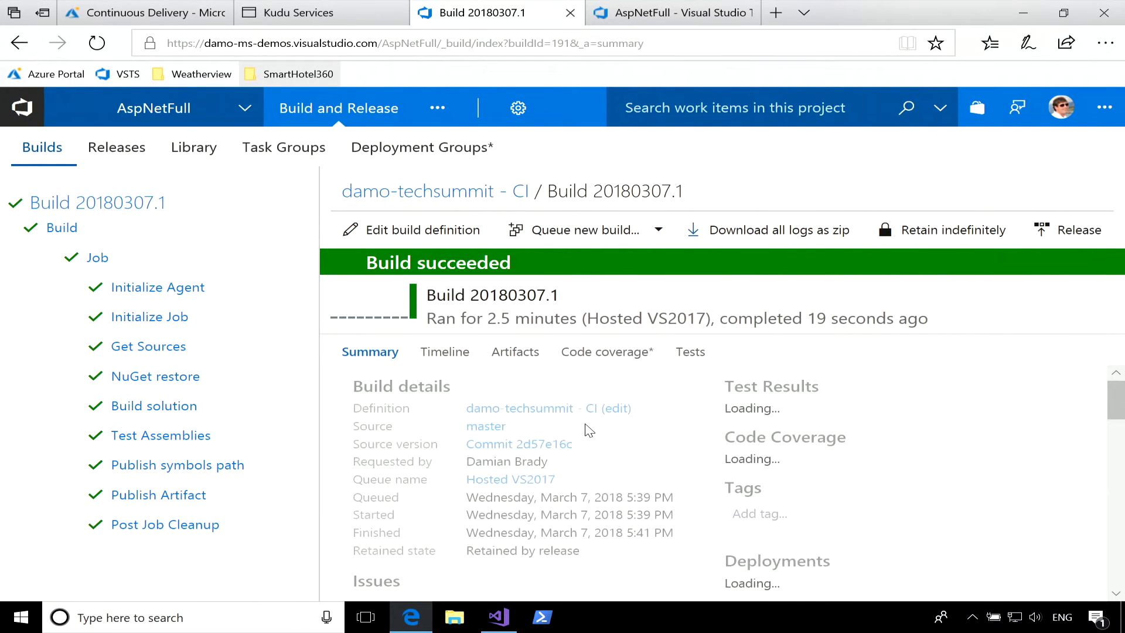
scroll(693, 451, down, 4)
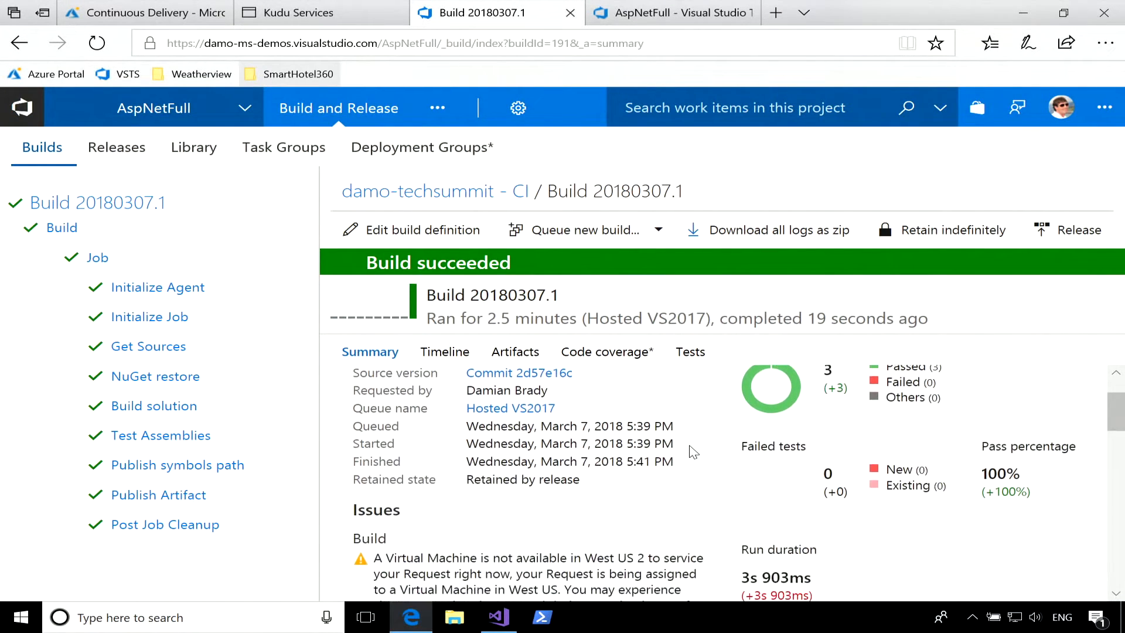
scroll(691, 451, down, 3)
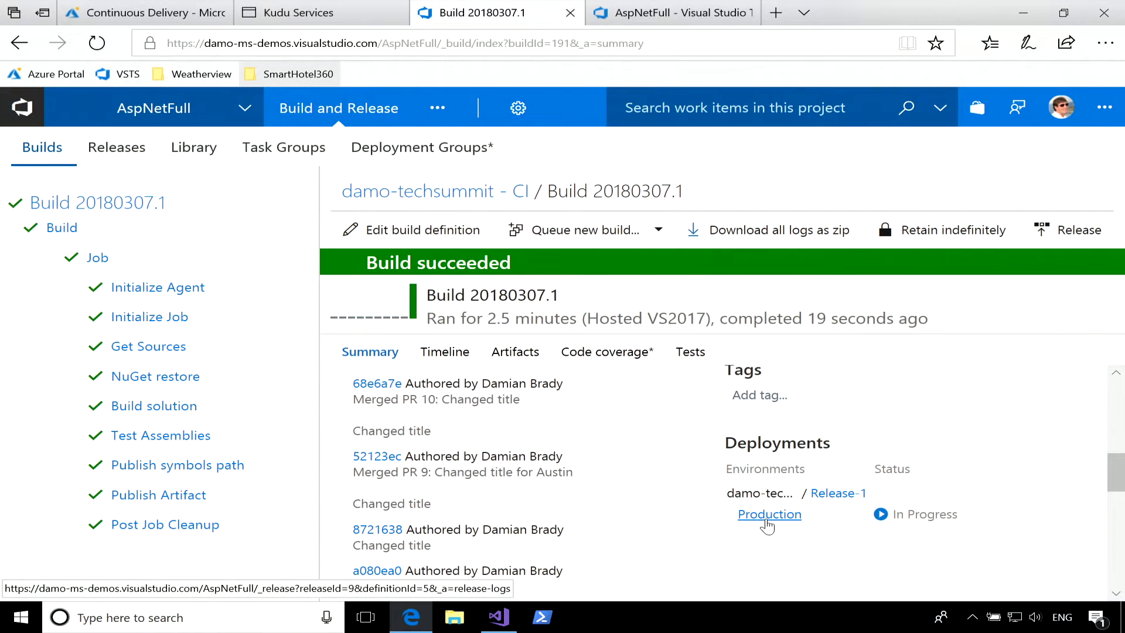
scroll(632, 477, up, 1)
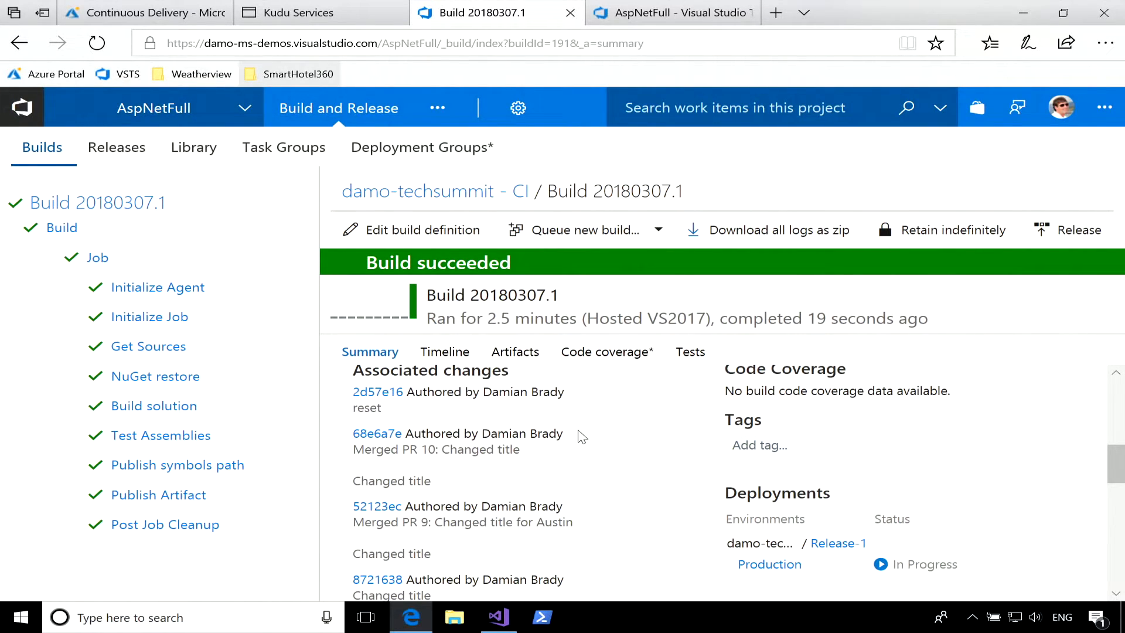
scroll(580, 436, down, 3)
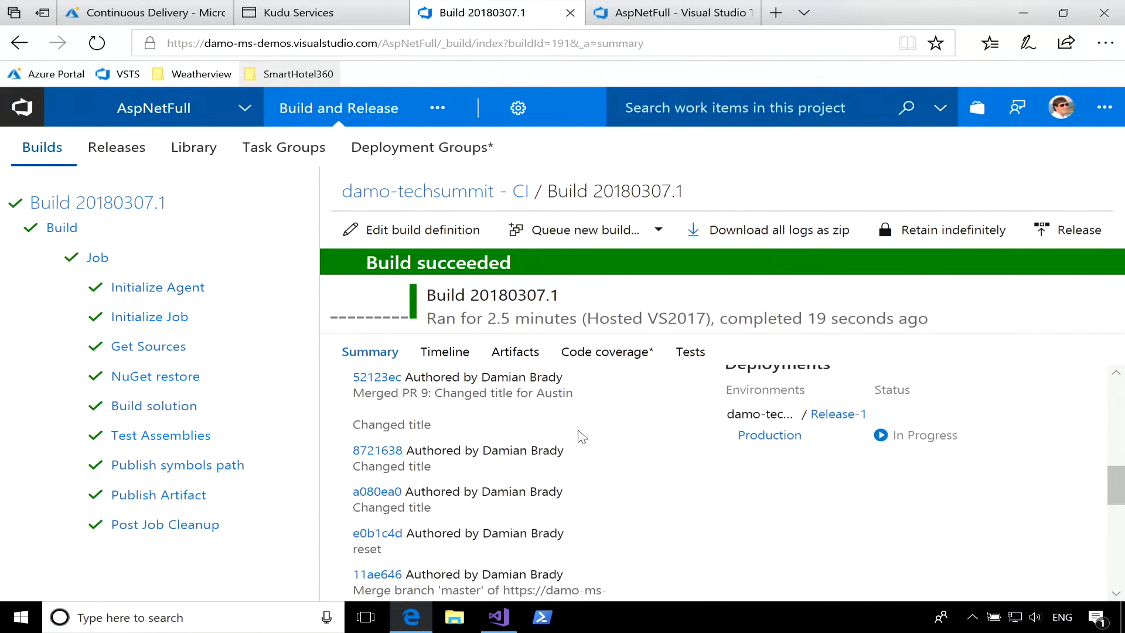
View the logs of the Production deployment and open the damo-techsummit - CD release definition for editing.
click(769, 409)
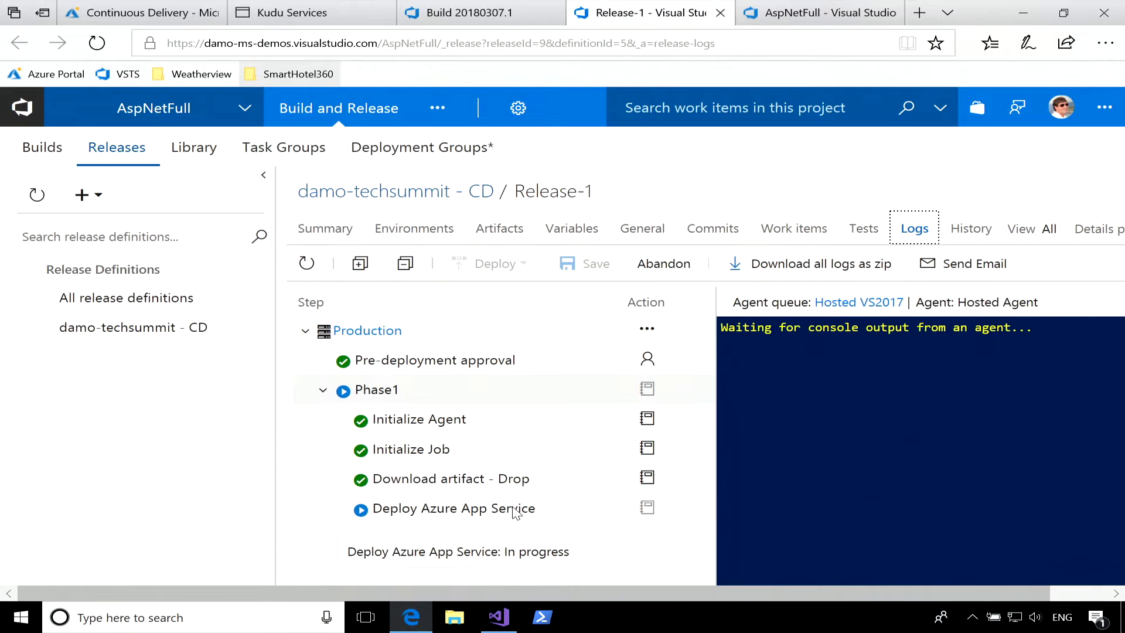
click(240, 328)
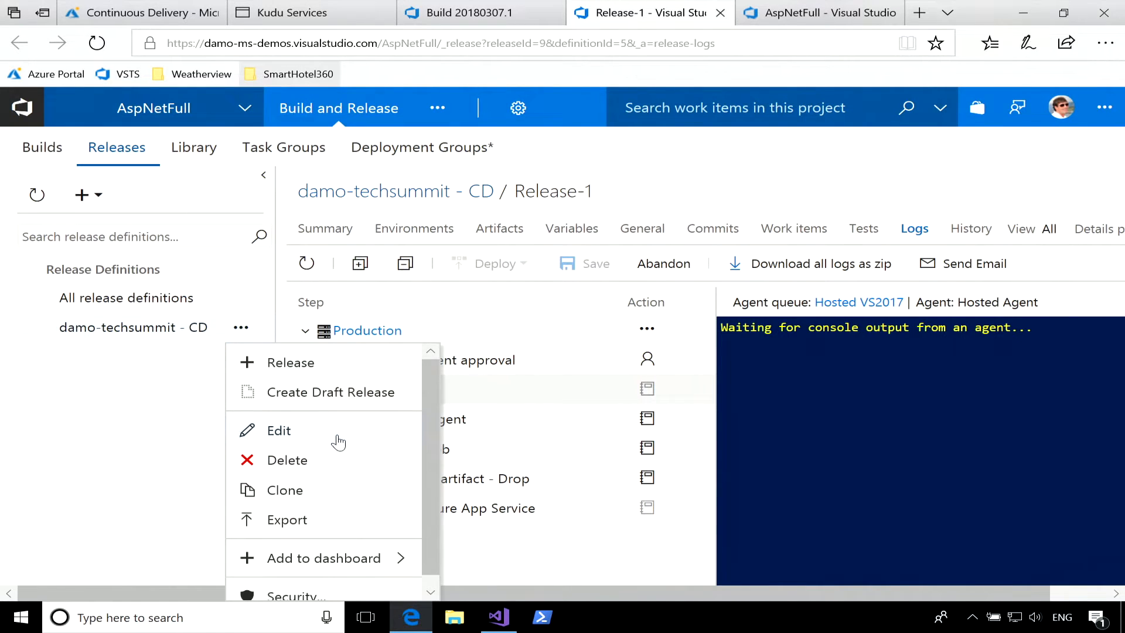
click(279, 430)
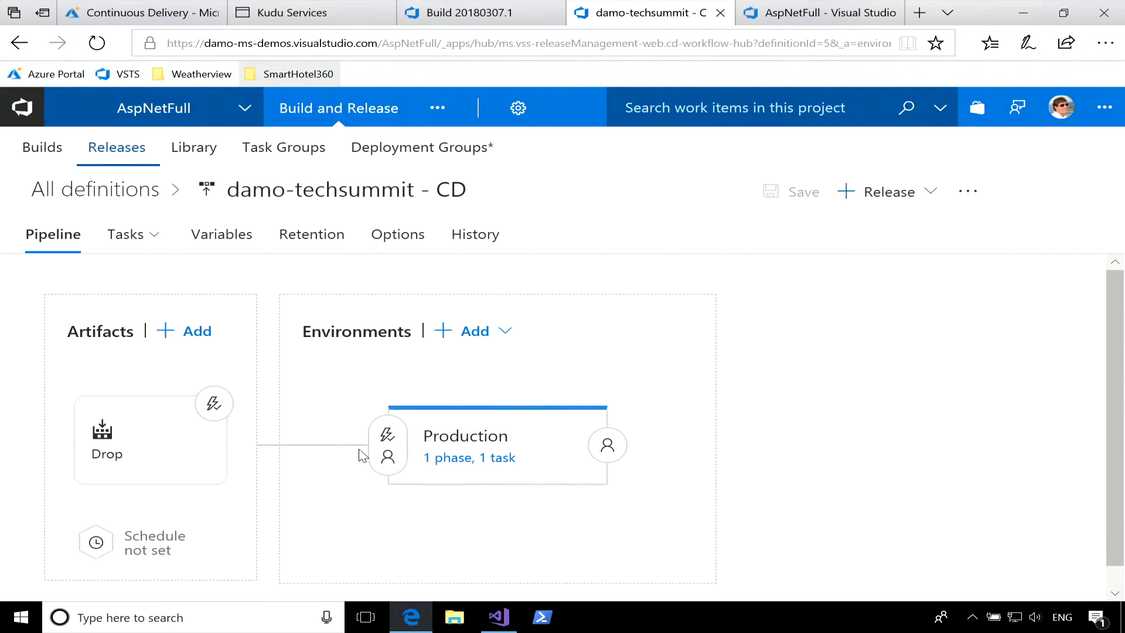
Examine the release pipeline's Production environment and its Deploy Azure App Service task.
scroll(709, 415, down, 1)
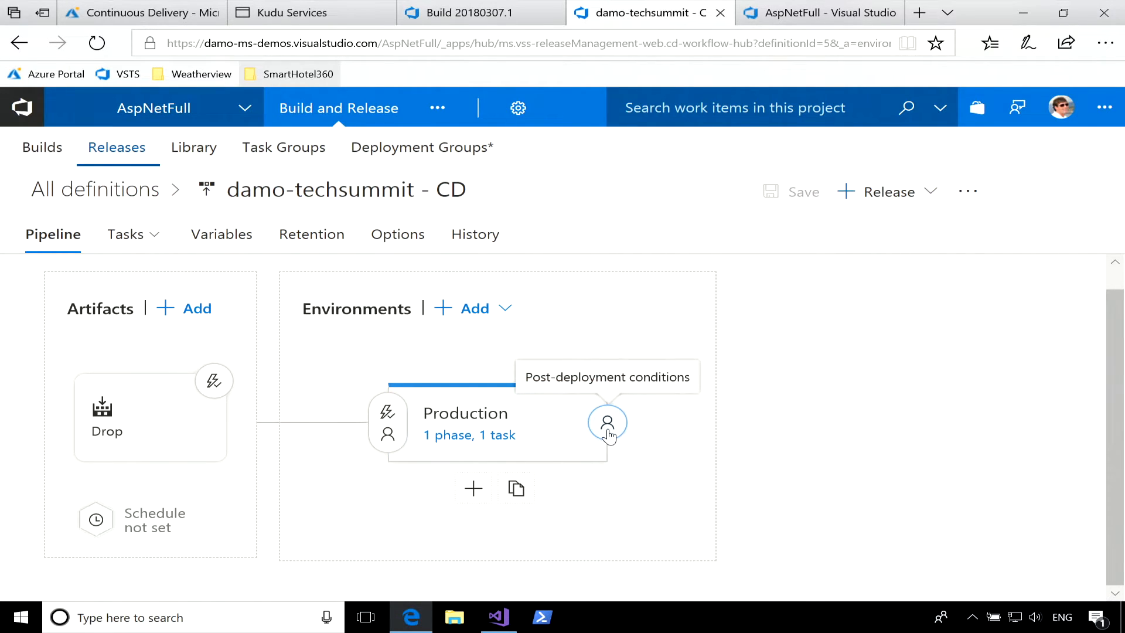
click(486, 446)
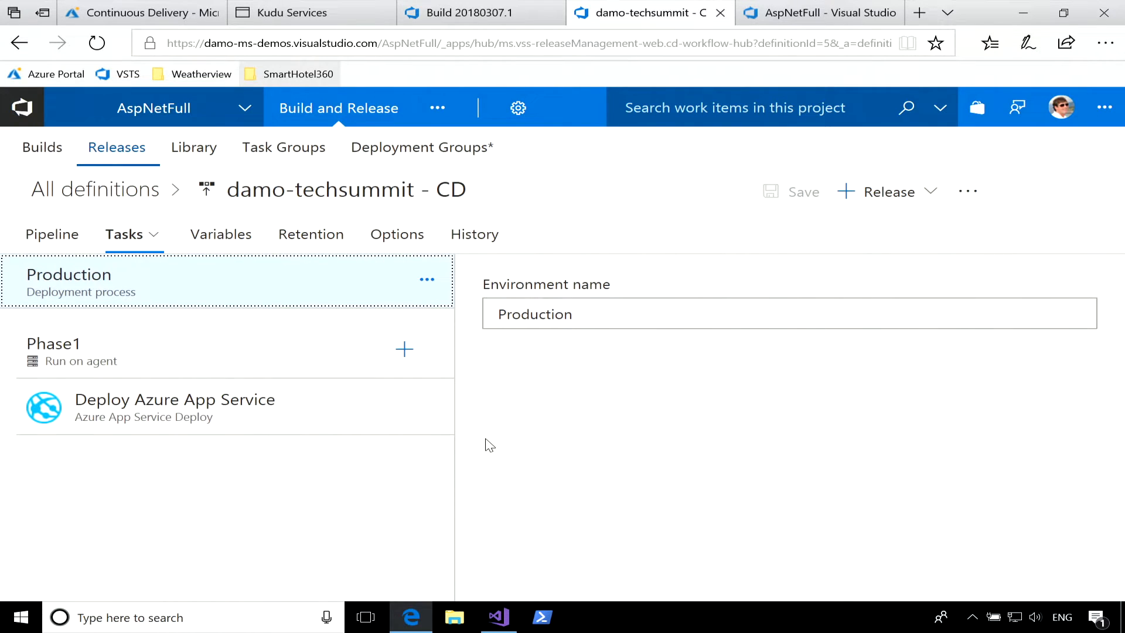
click(237, 417)
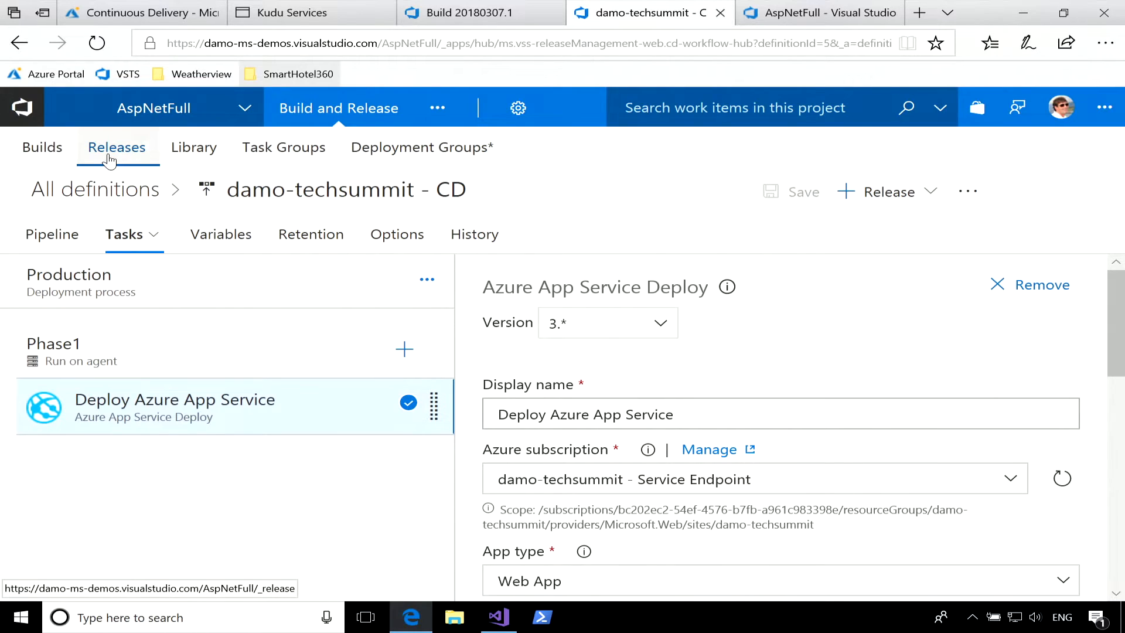
Check the list of releases and load the deployed site at damo-techsummit.azurewebsites.net in the Kudu Services tab.
click(117, 149)
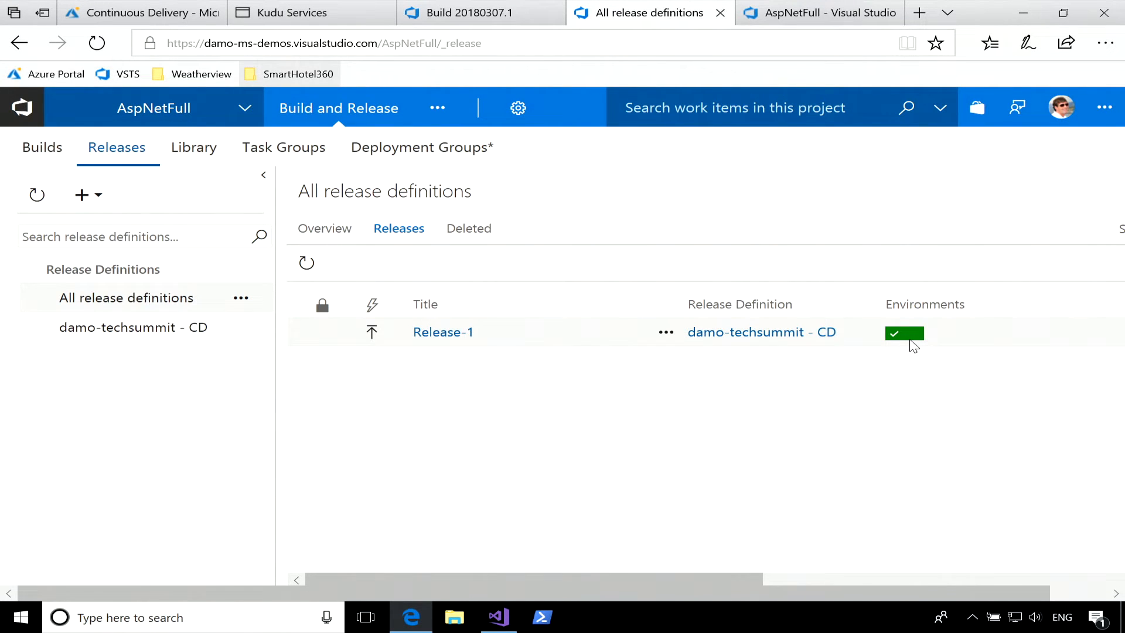
click(313, 17)
click(316, 42)
click(321, 44)
key(BackSpace)
key(BackSpace)
key(BackSpace)
key(BackSpace)
key(Return)
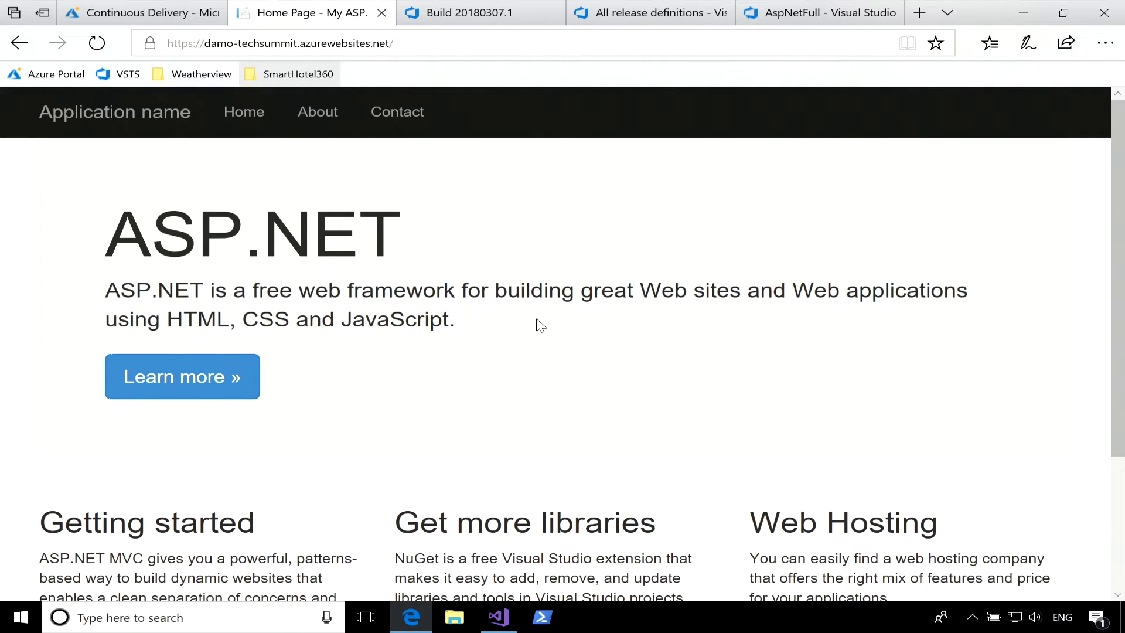
scroll(540, 326, down, 3)
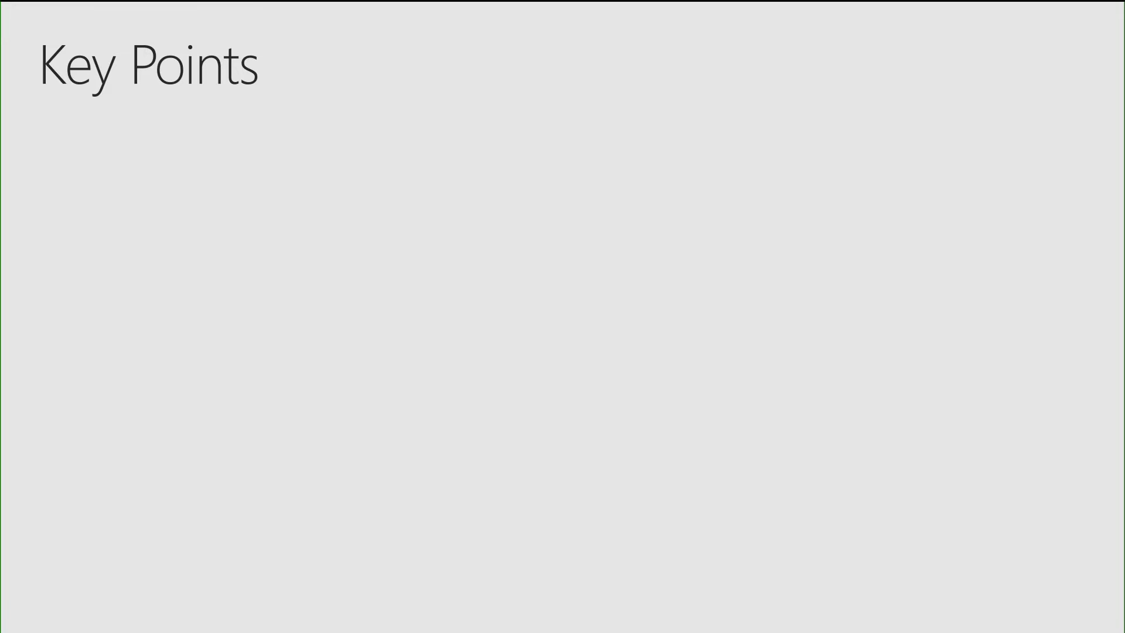
key(Right)
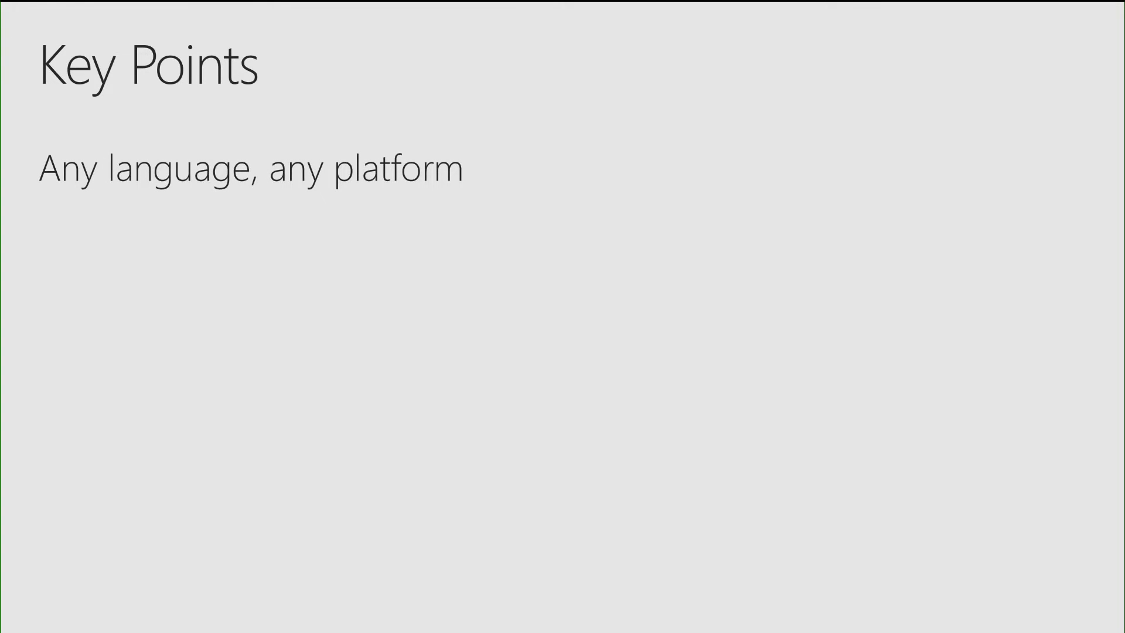
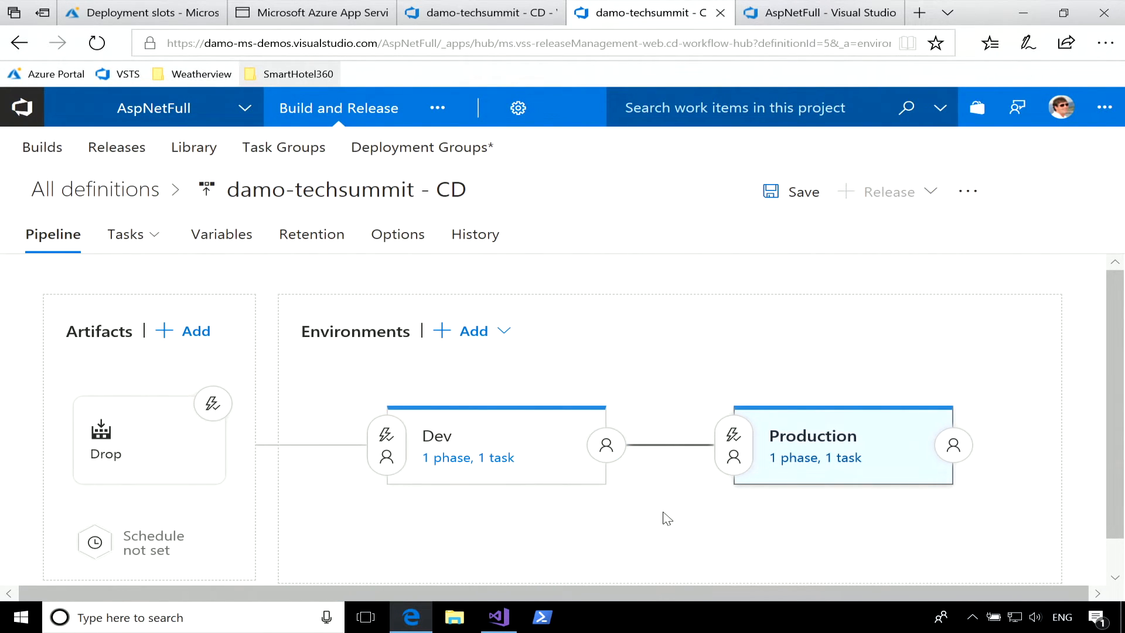
Configure the Dev environment's Deploy Azure App Service task to deploy to the staging slot.
scroll(677, 423, down, 1)
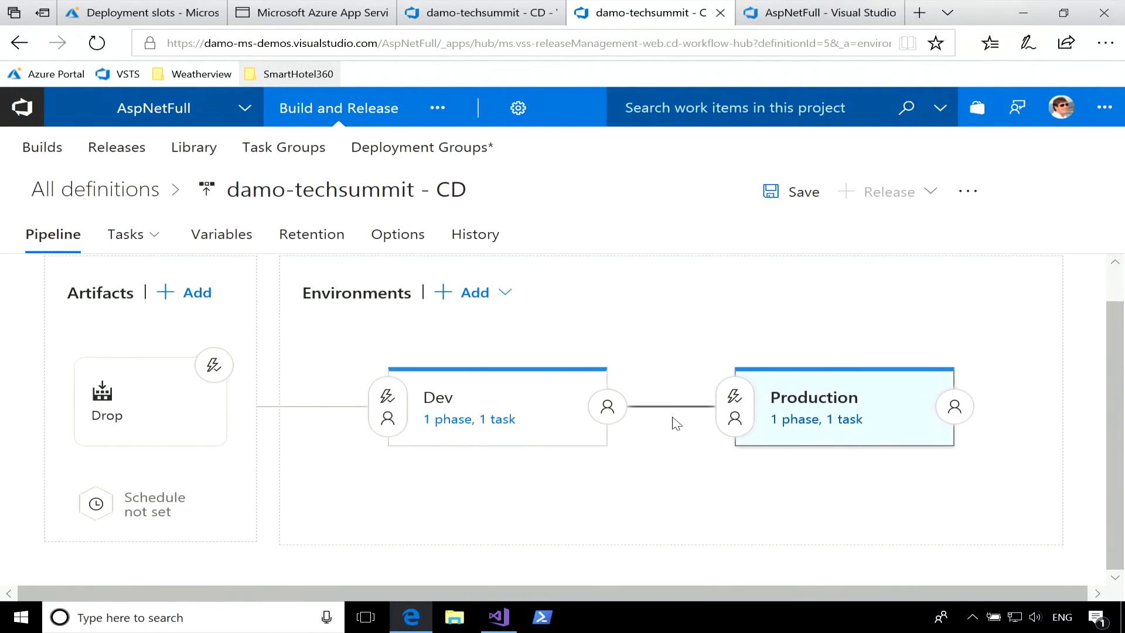
mouse_move(587, 467)
click(534, 405)
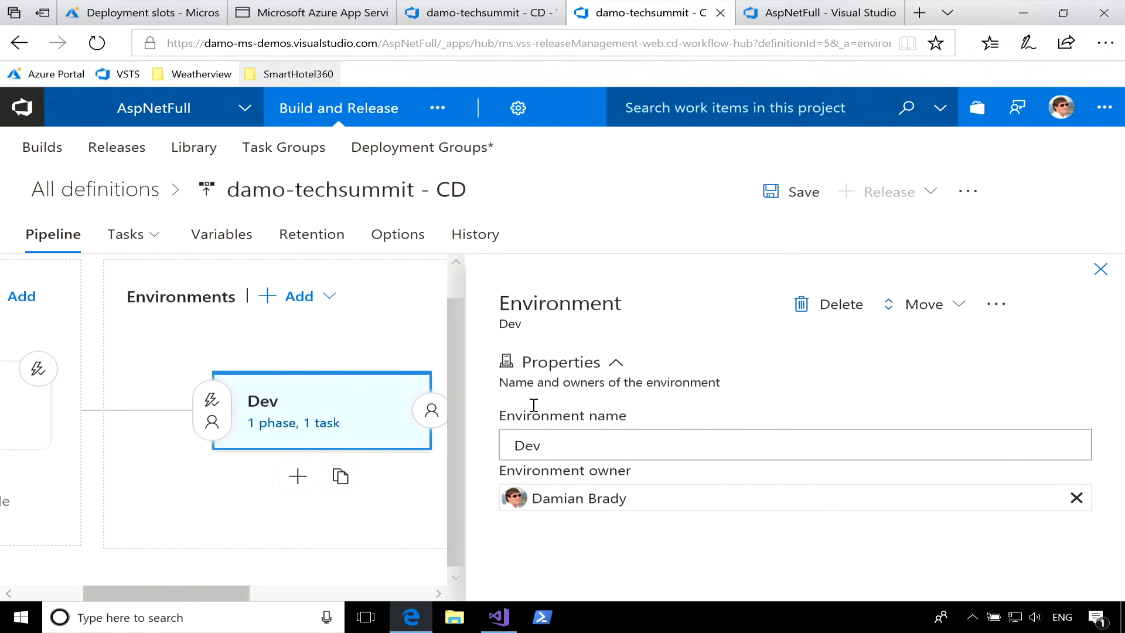
click(290, 424)
click(265, 424)
scroll(755, 465, down, 3)
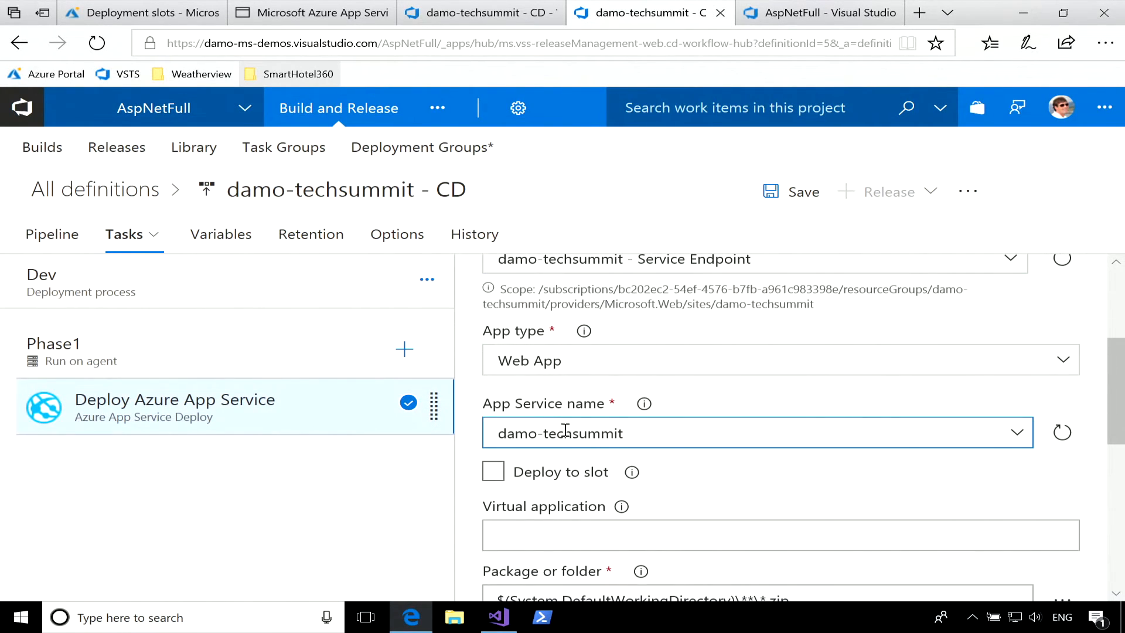
click(494, 473)
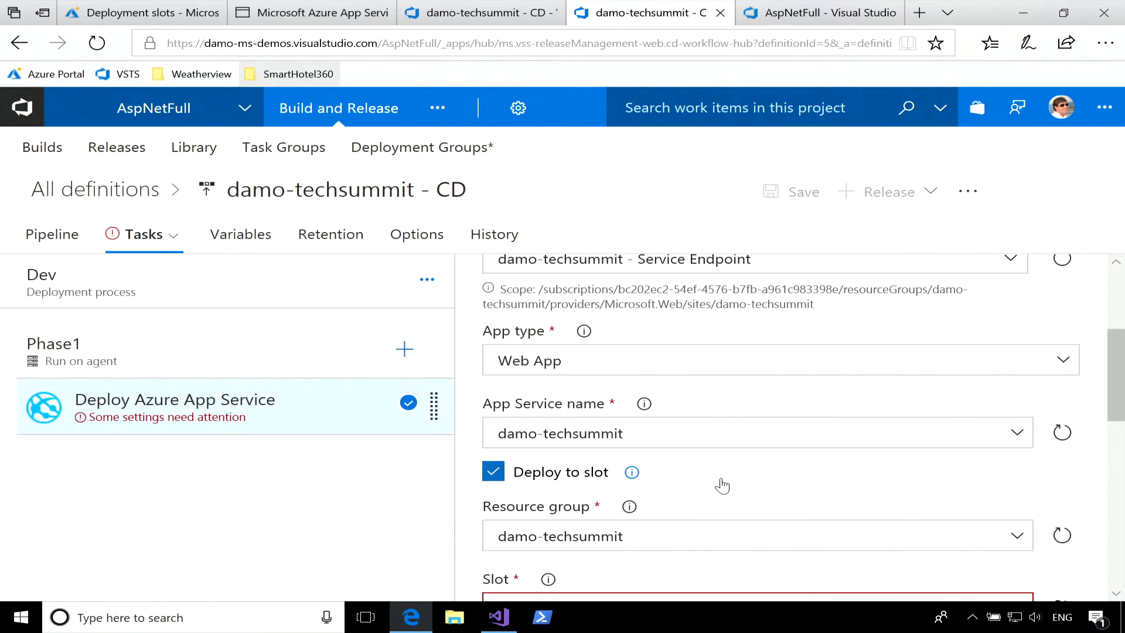
scroll(809, 490, down, 3)
click(1017, 489)
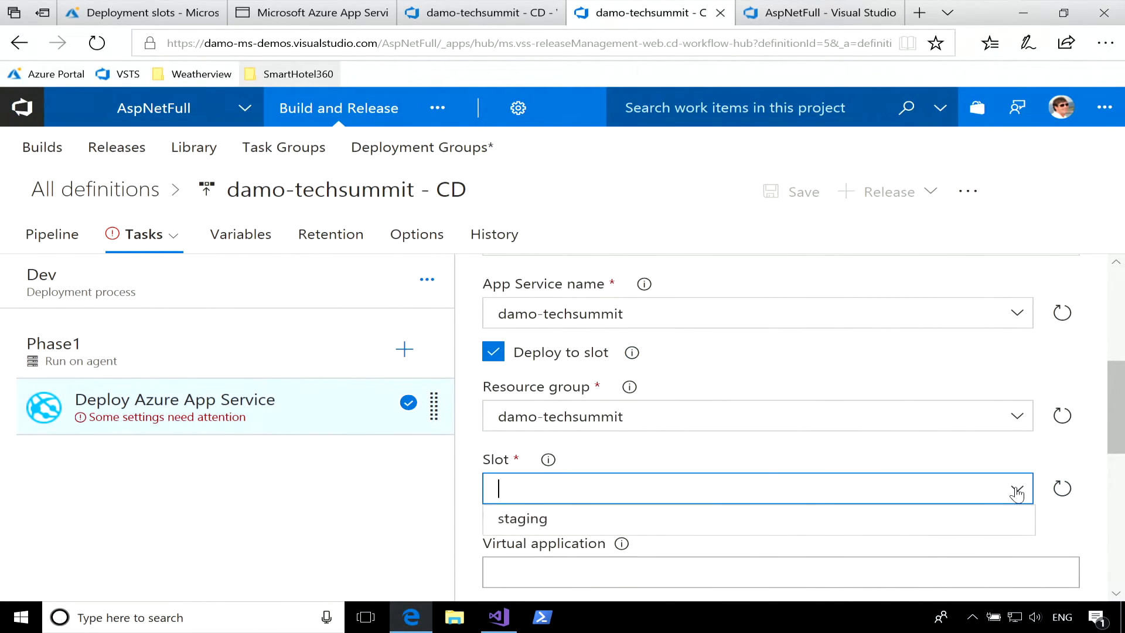
click(964, 519)
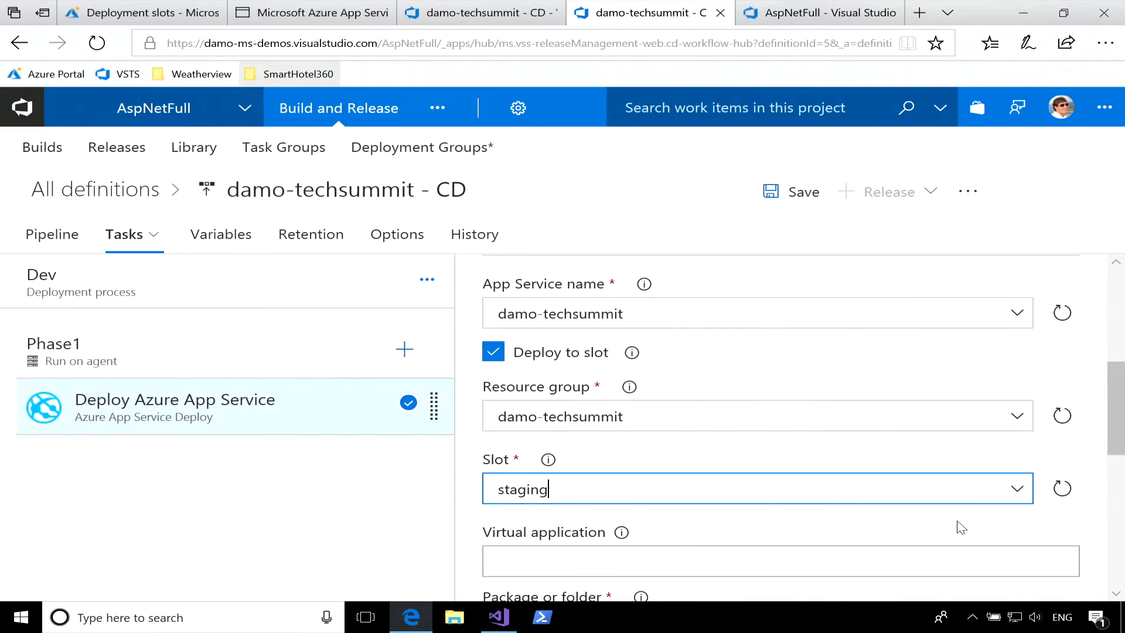
Search the task catalogue for smoke and add the Smoke Web Test task to Phase1 of the Dev environment.
click(404, 350)
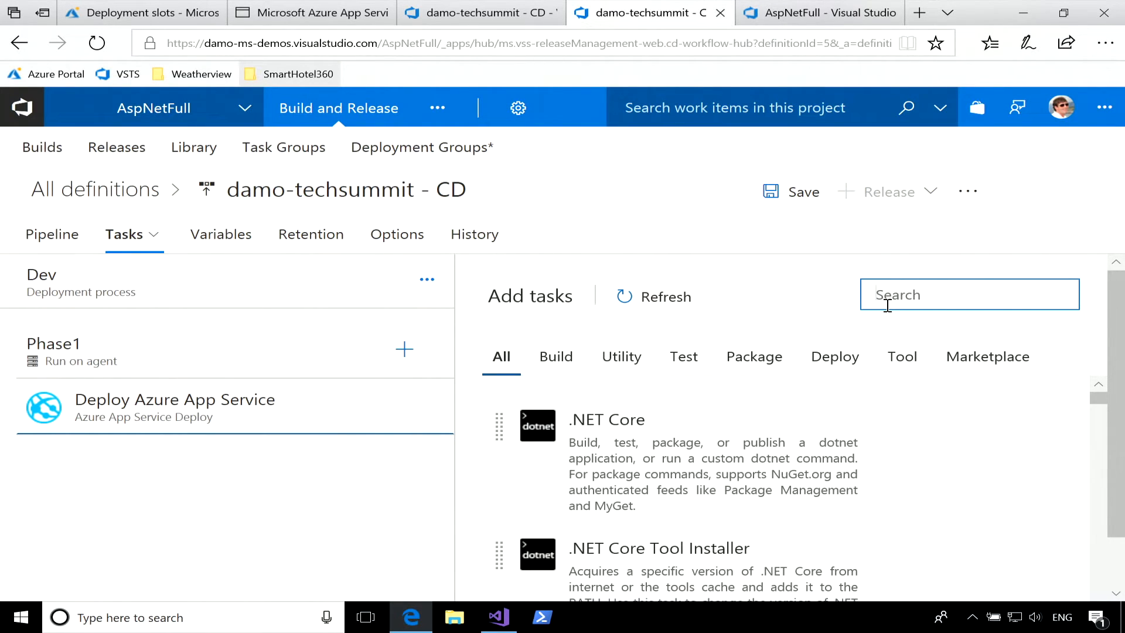
text(smoke)
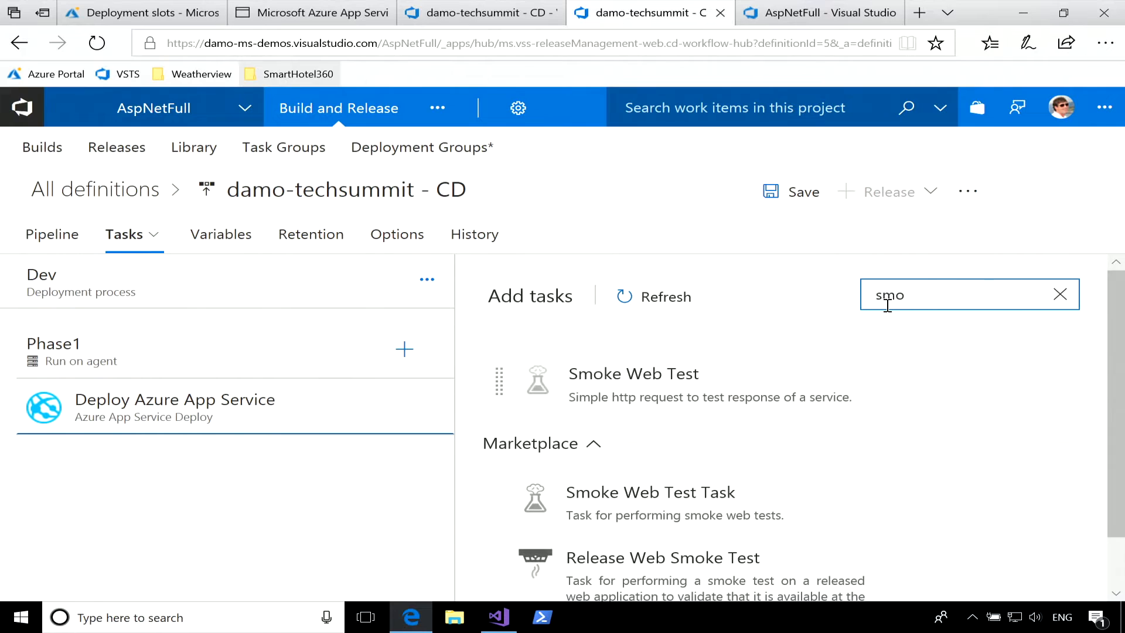
mouse_move(756, 393)
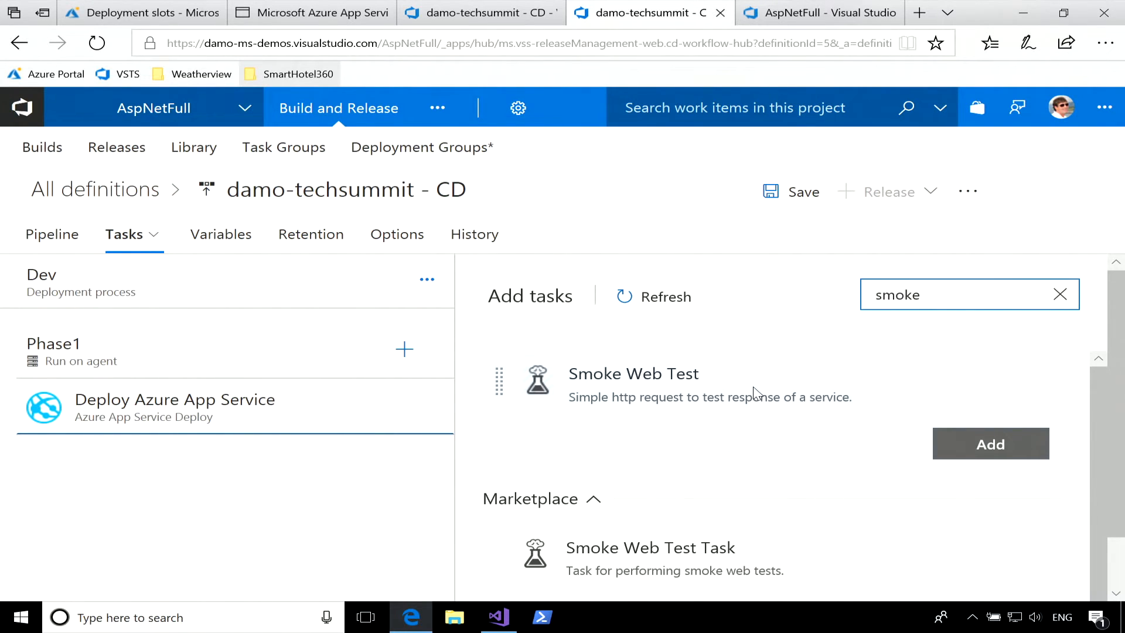
click(996, 455)
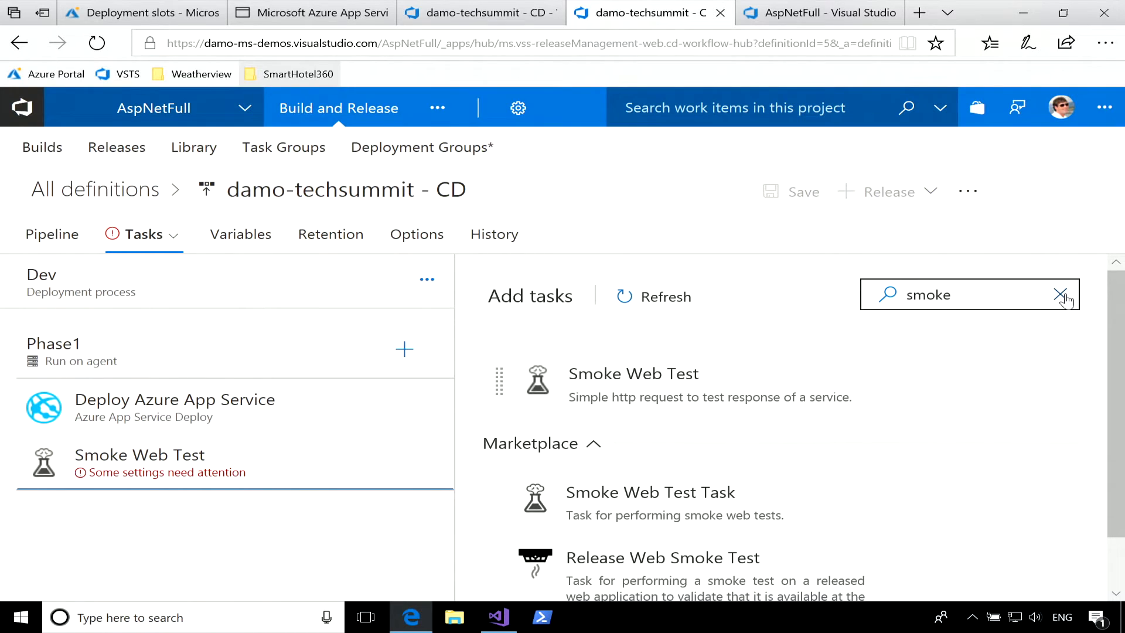
Set the App Service URL output of the Dev environment's Deploy Azure App Service task to WebUrl and select that name for reuse.
click(288, 403)
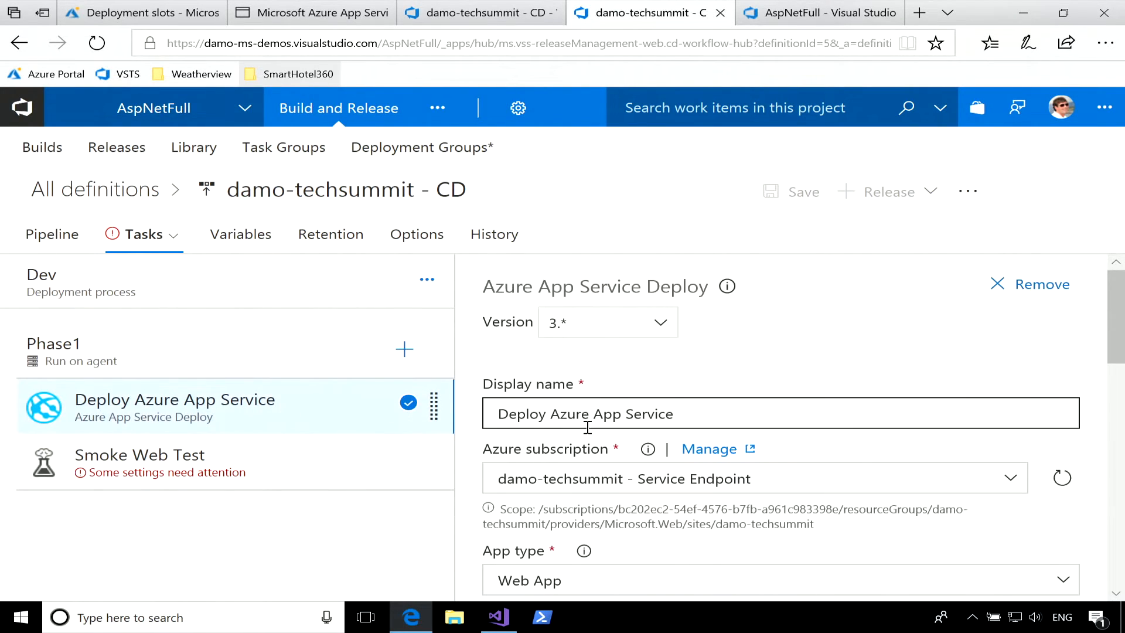
scroll(586, 426, down, 5)
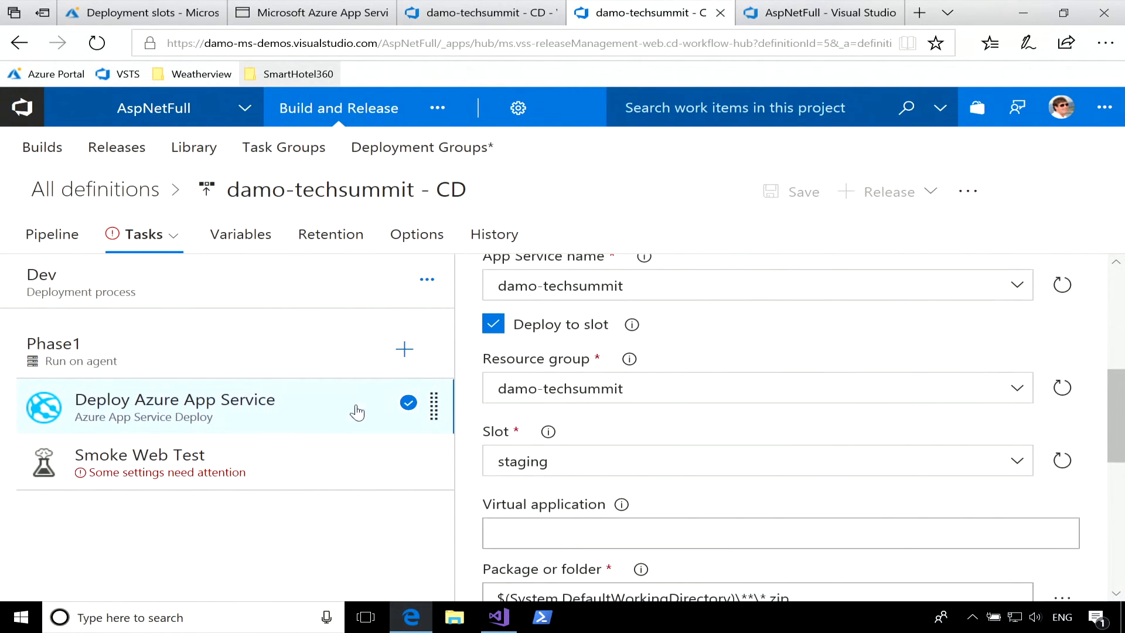
scroll(620, 459, down, 7)
click(531, 423)
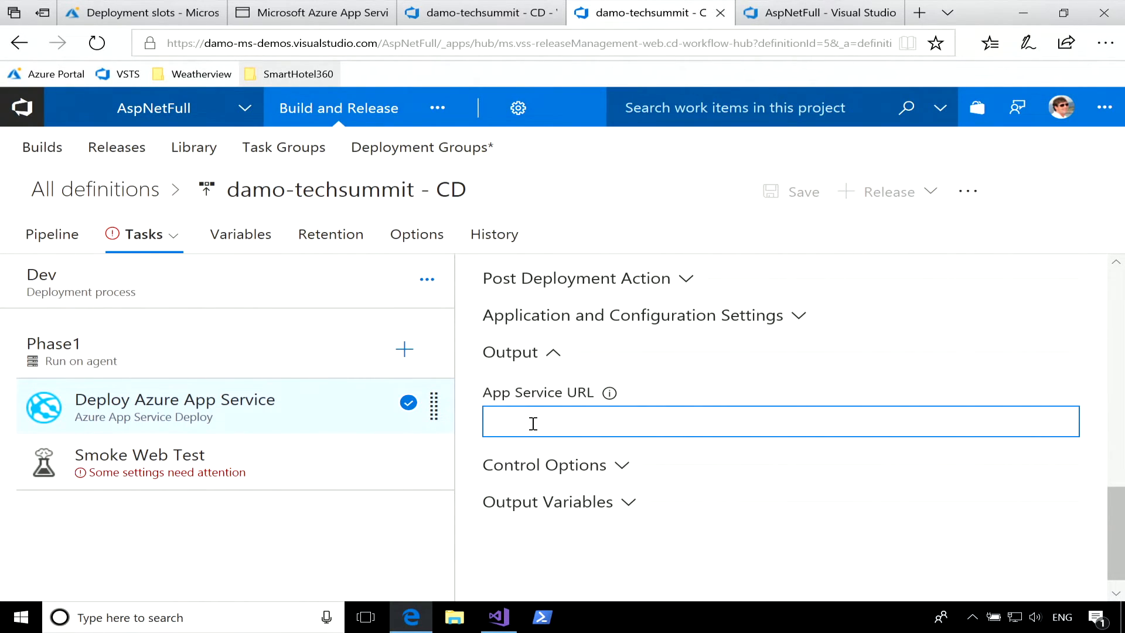
text(W)
key(shift+Left)
key(shift+Left)
key(shift+Left)
key(shift+Left)
key(shift+Left)
key(shift+Left)
key(ctrl+c)
Set the Smoke Web Test task's Url to $(WebUrl).
click(241, 443)
click(551, 434)
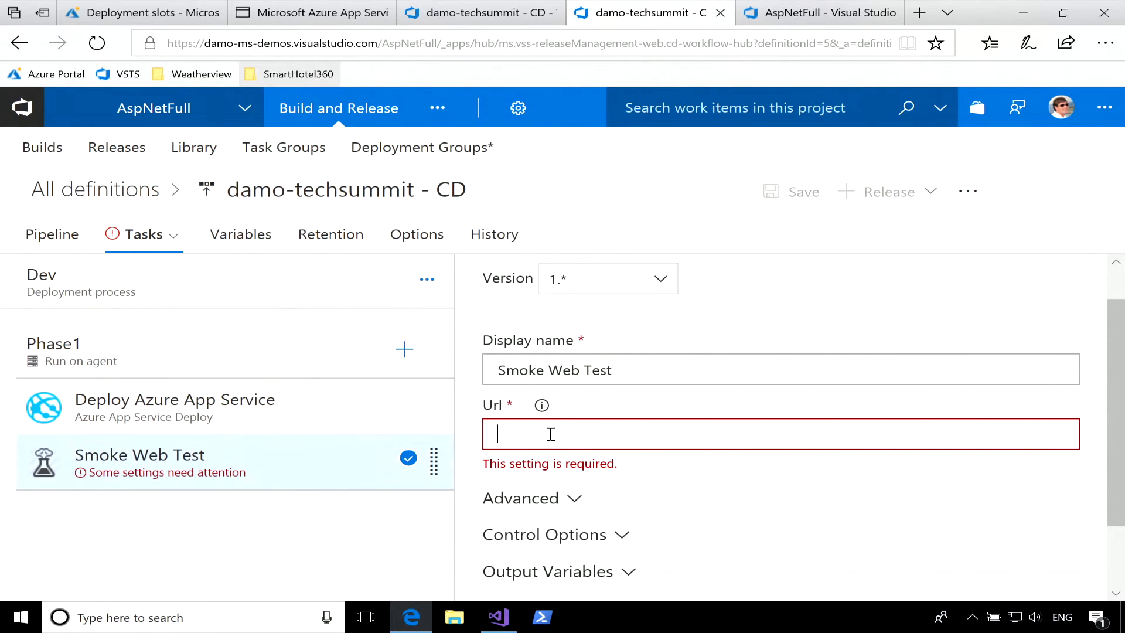
text($()
key(ctrl+v)
text())
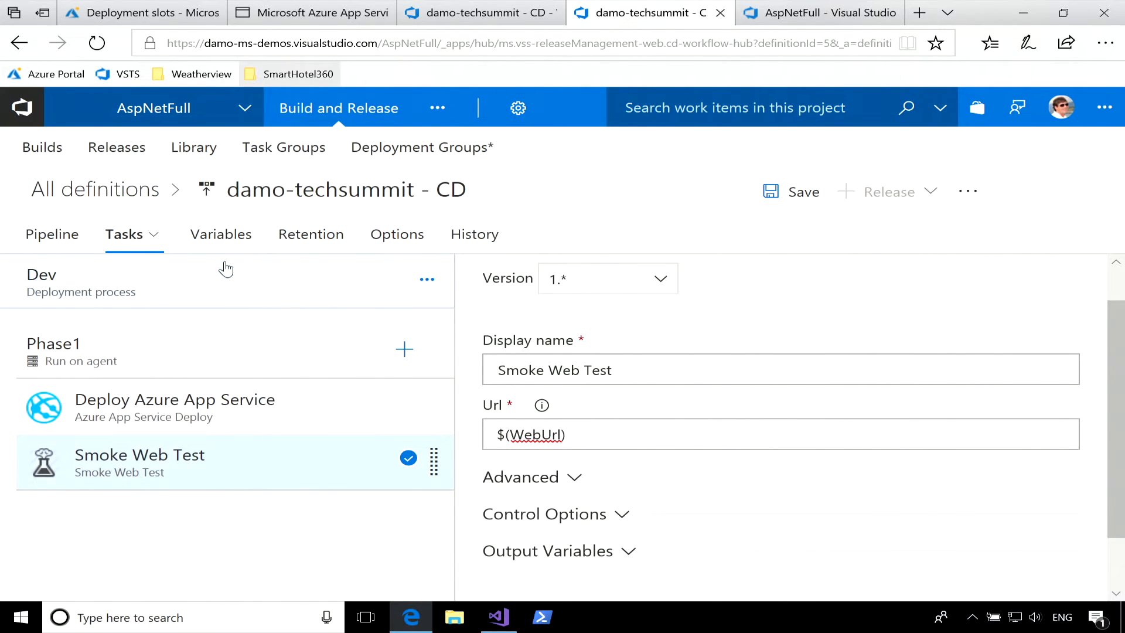
Remove the Deploy Azure App Service task from the Production environment.
click(145, 239)
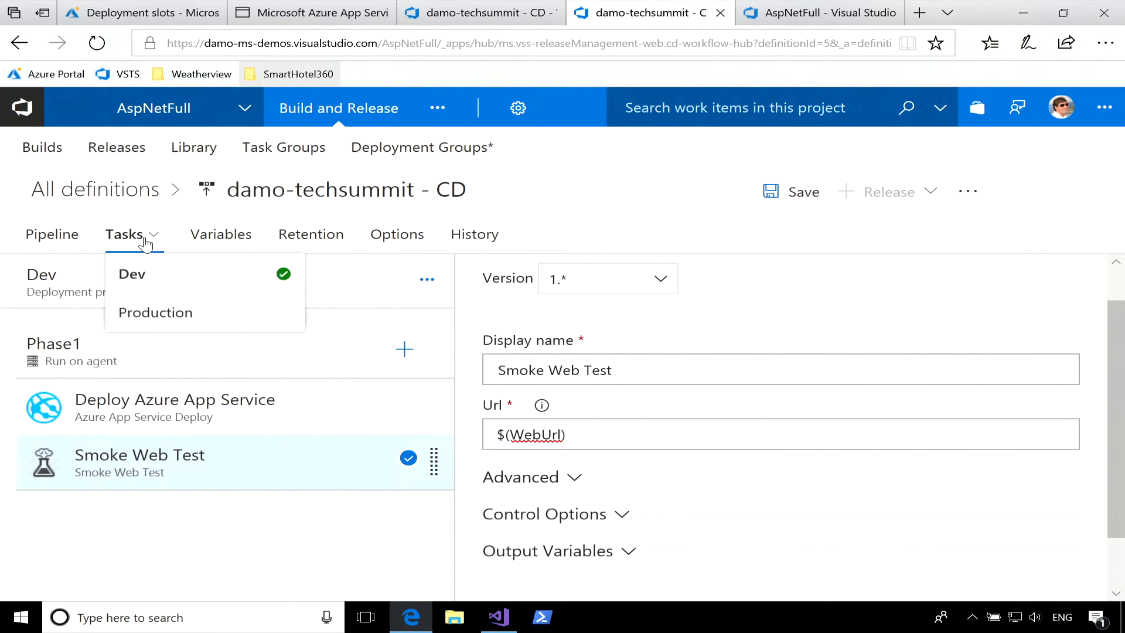
click(172, 316)
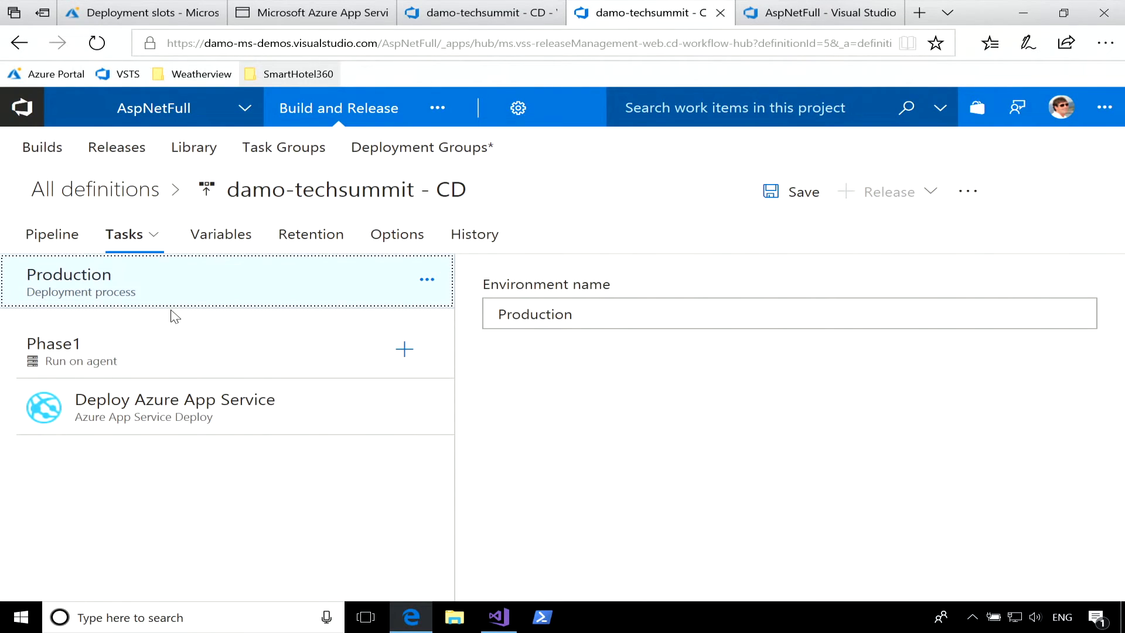
right_click(317, 421)
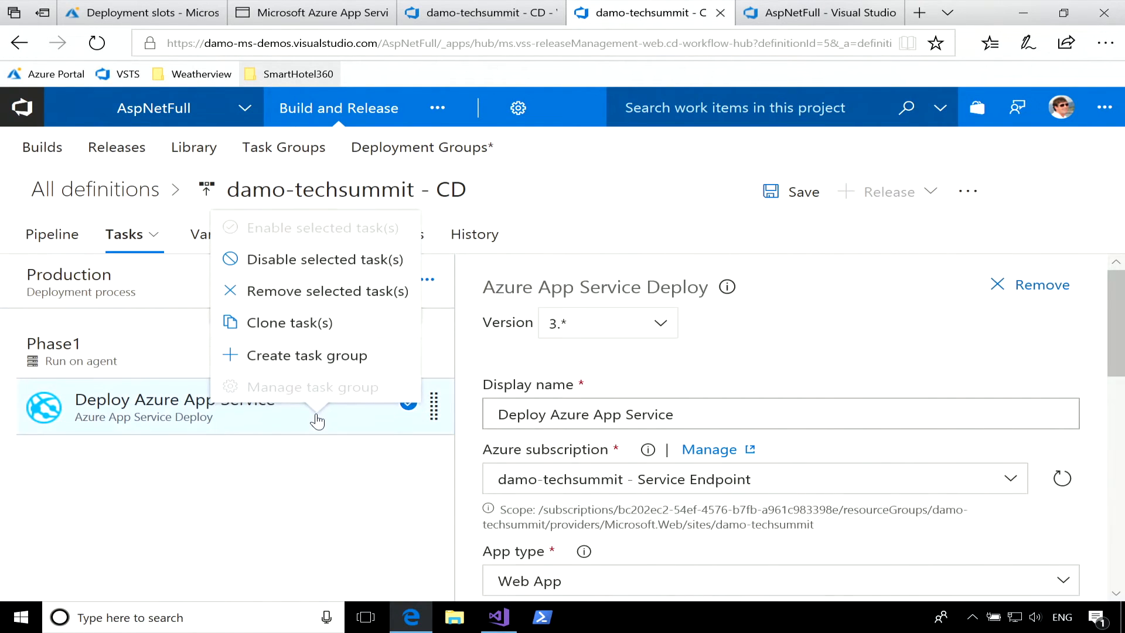
click(360, 303)
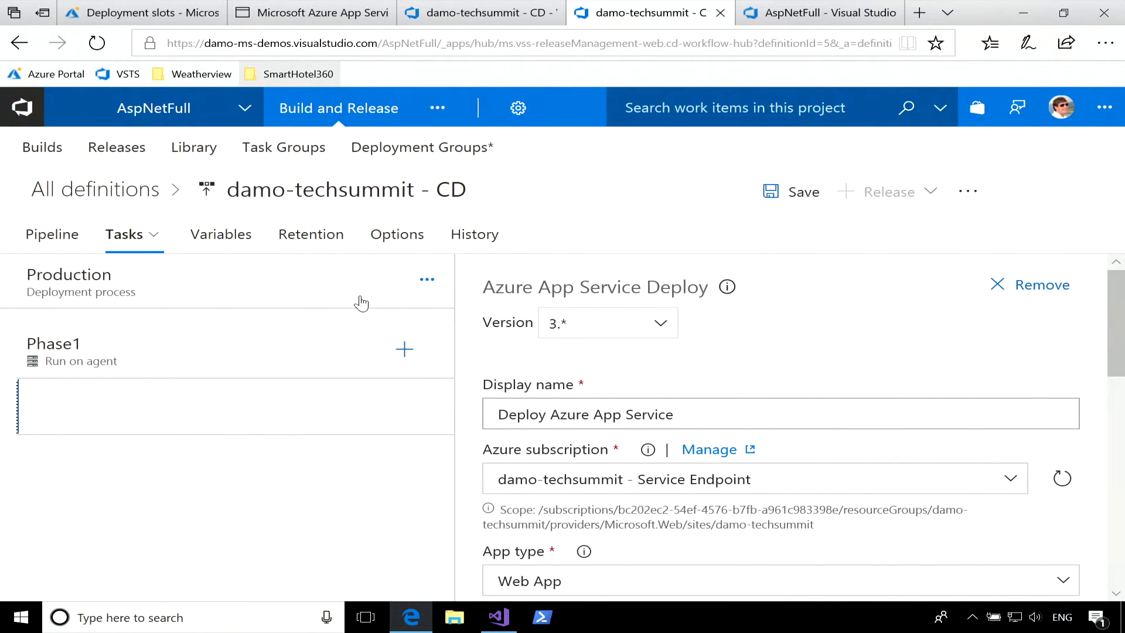
Search the task catalogue for swap and add the Azure App Service Manage task to Production's Phase1.
click(404, 349)
text(sw)
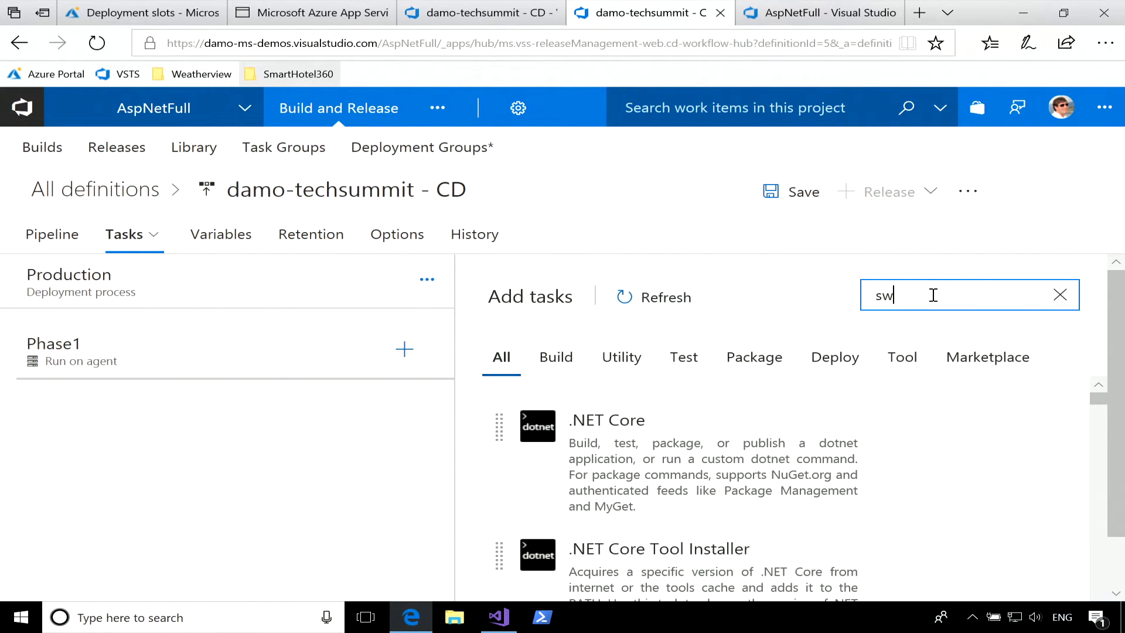
text(ap)
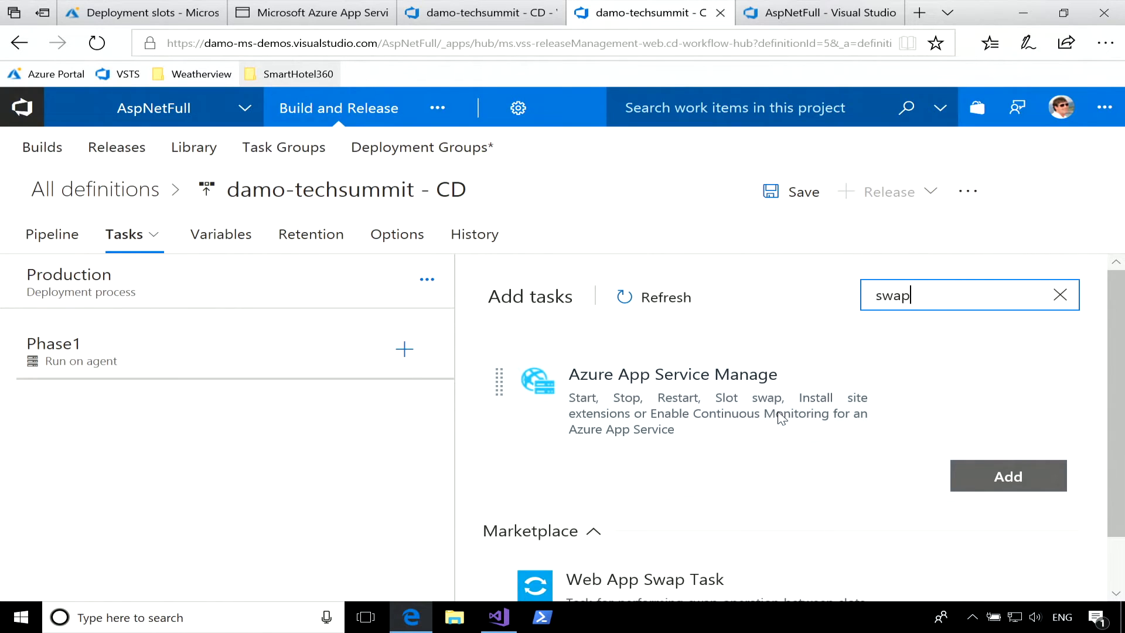
click(979, 479)
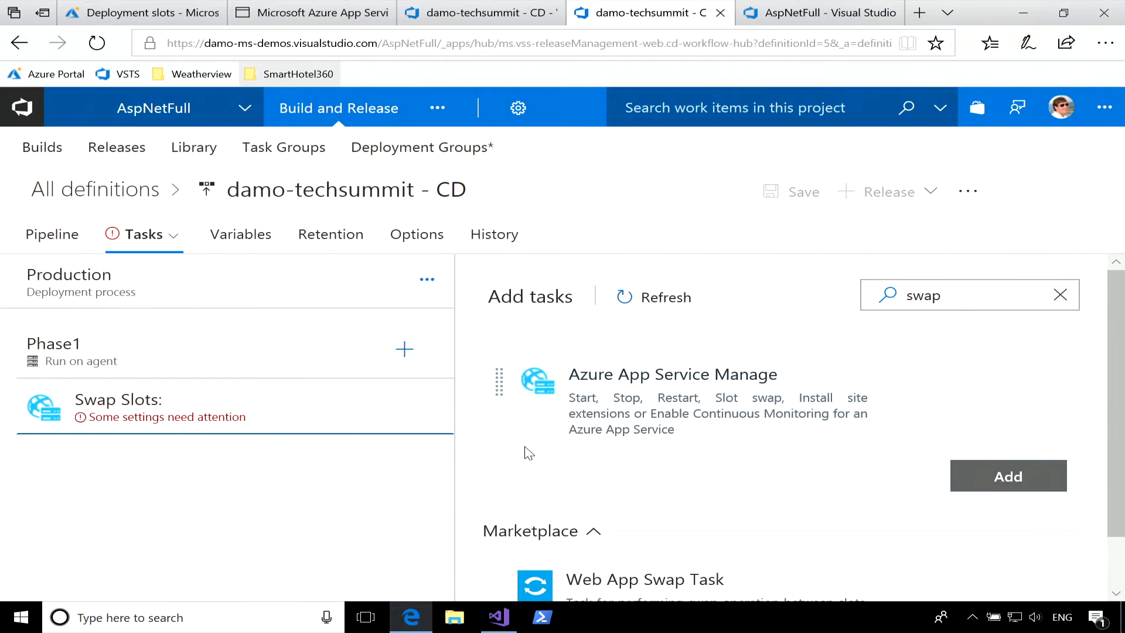
Set the Swap Slots task's Azure subscription to damo-techsummit - Service Endpoint and its App Service name to damo-techsummit.
click(238, 431)
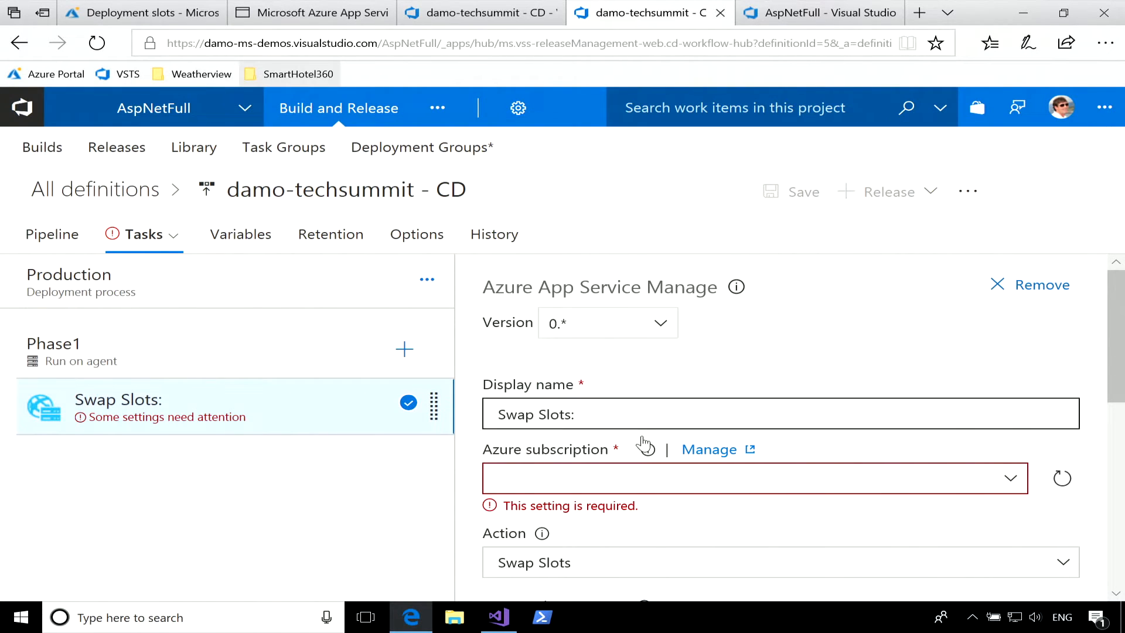
click(1010, 480)
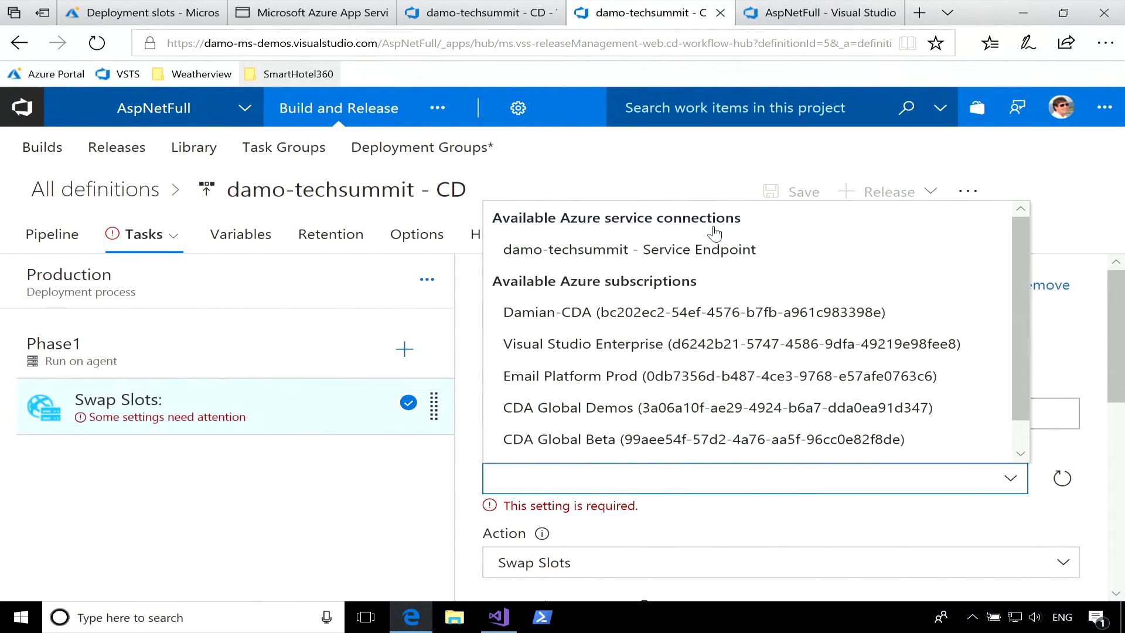
click(717, 255)
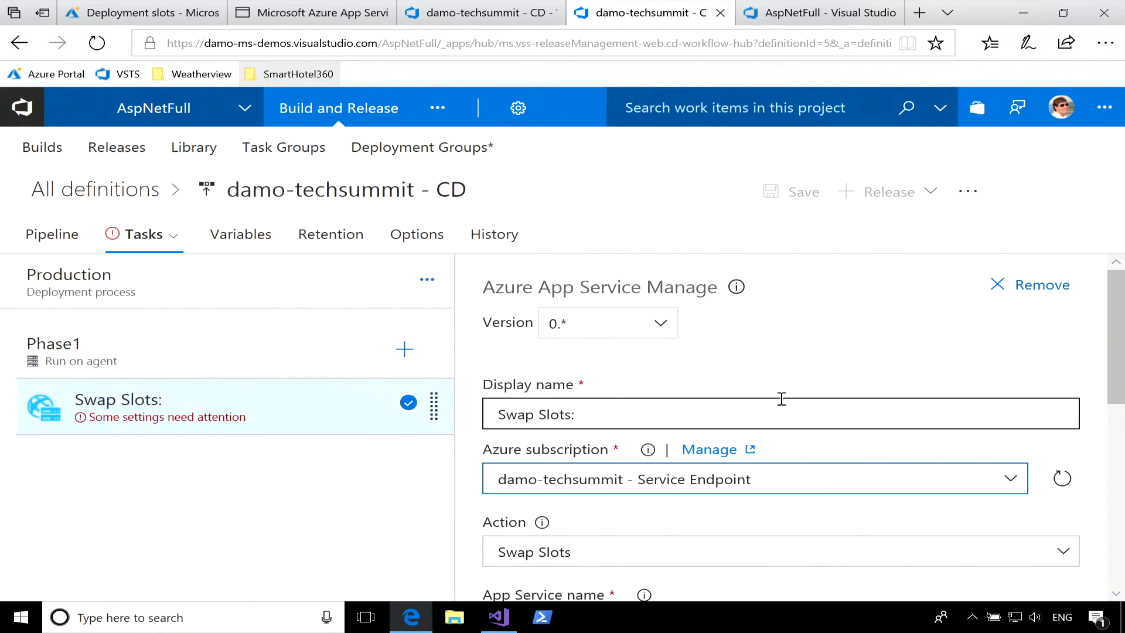
click(1046, 447)
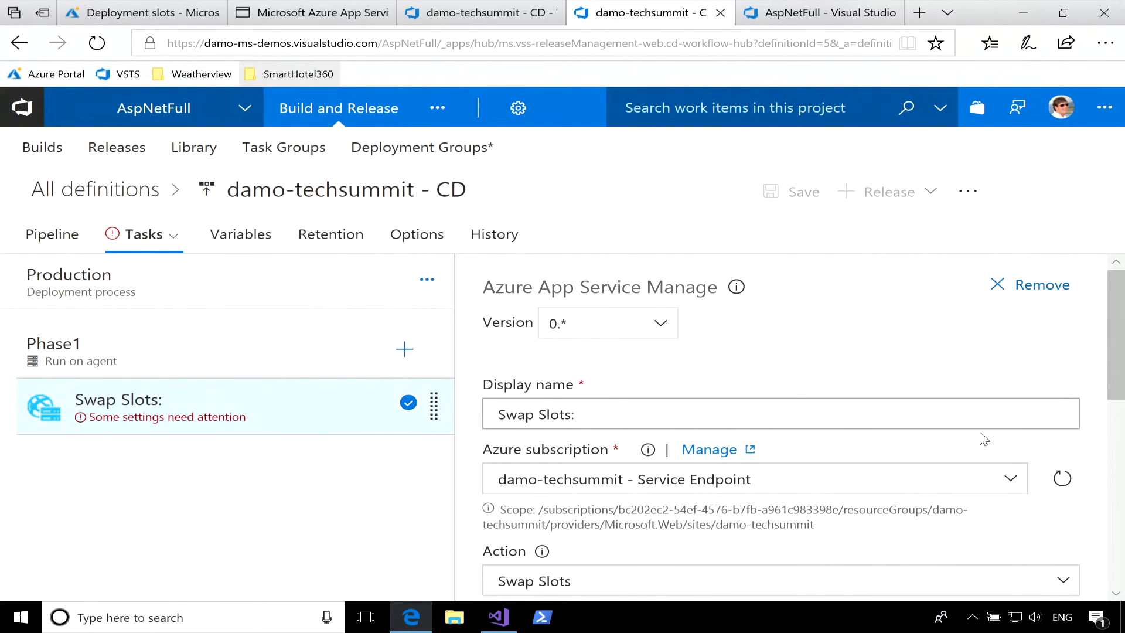
scroll(983, 439, down, 5)
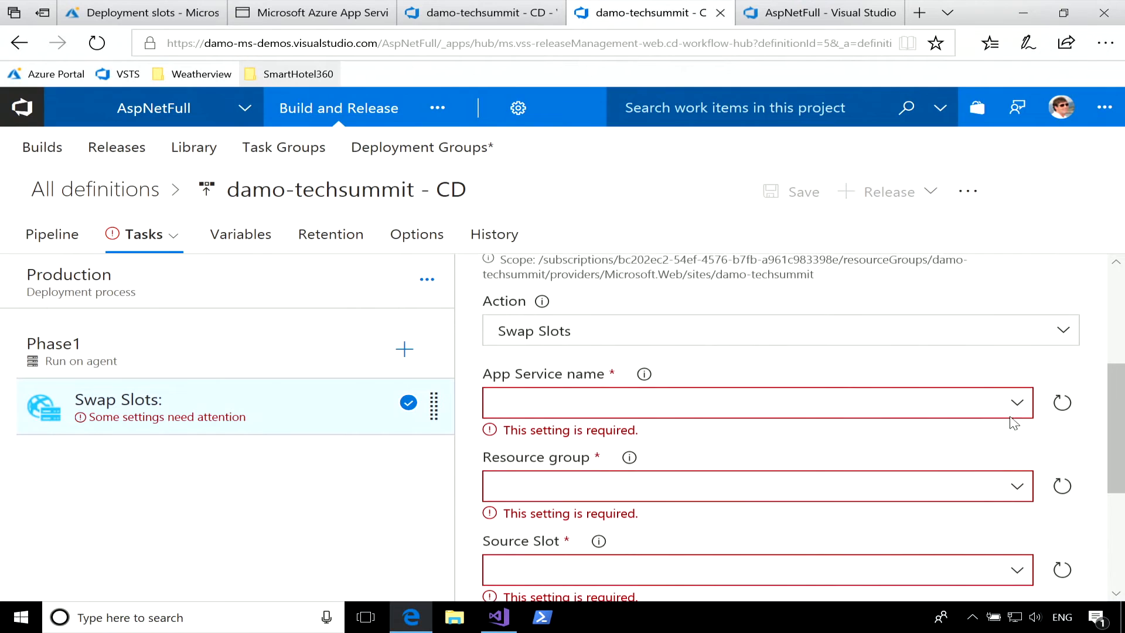
click(1017, 403)
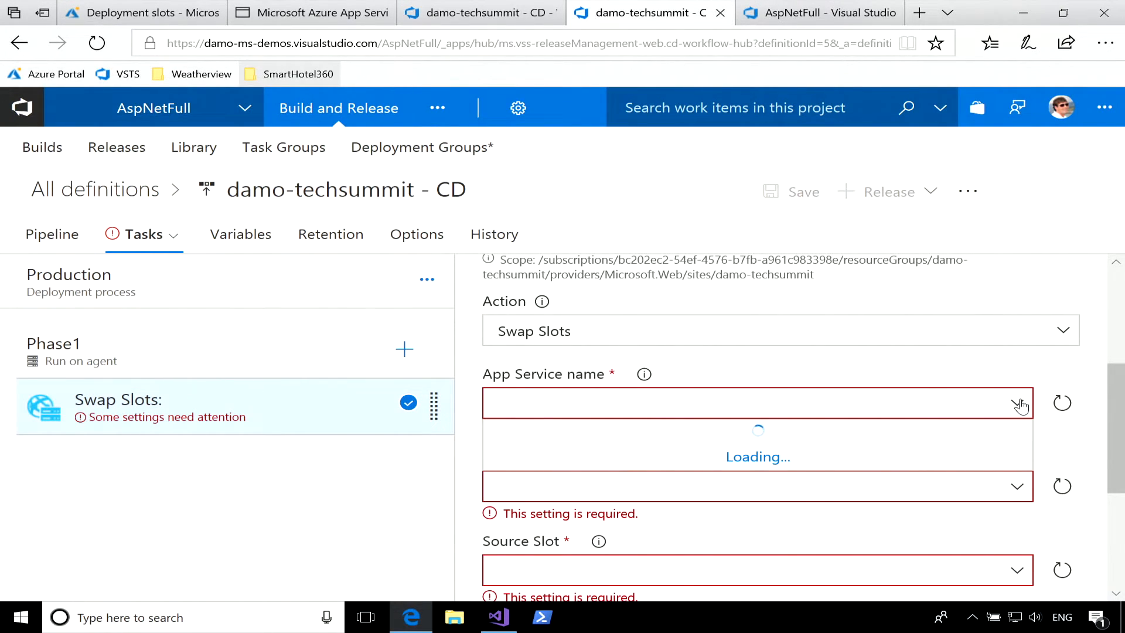
click(943, 434)
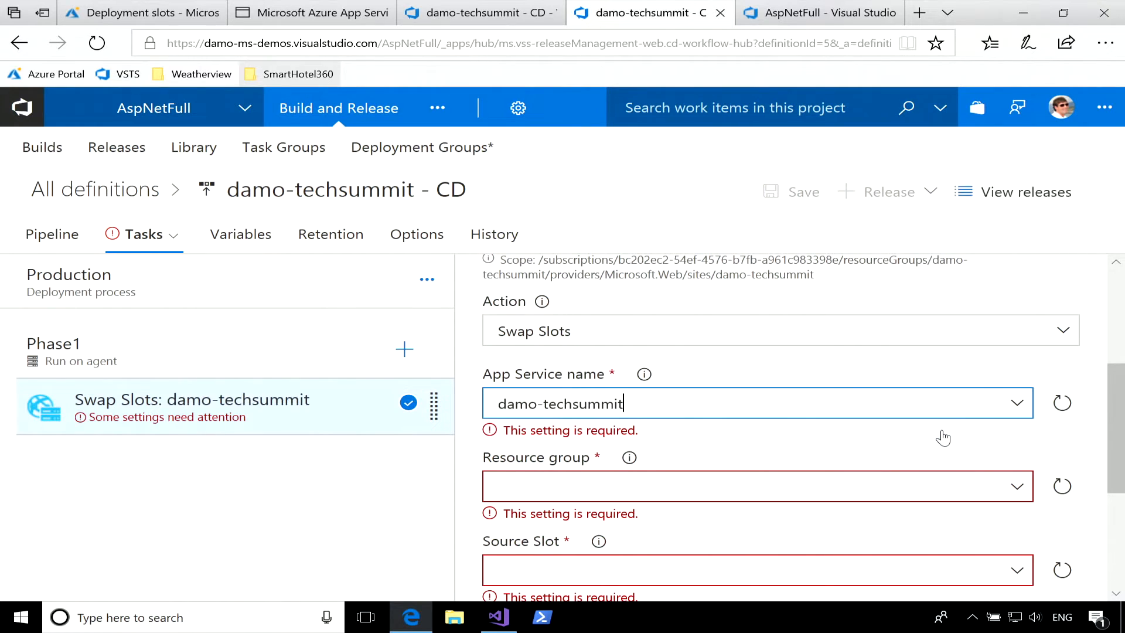
Set the Swap Slots task's resource group to damo-techsummit and source slot to staging, and save the release definition.
click(1017, 475)
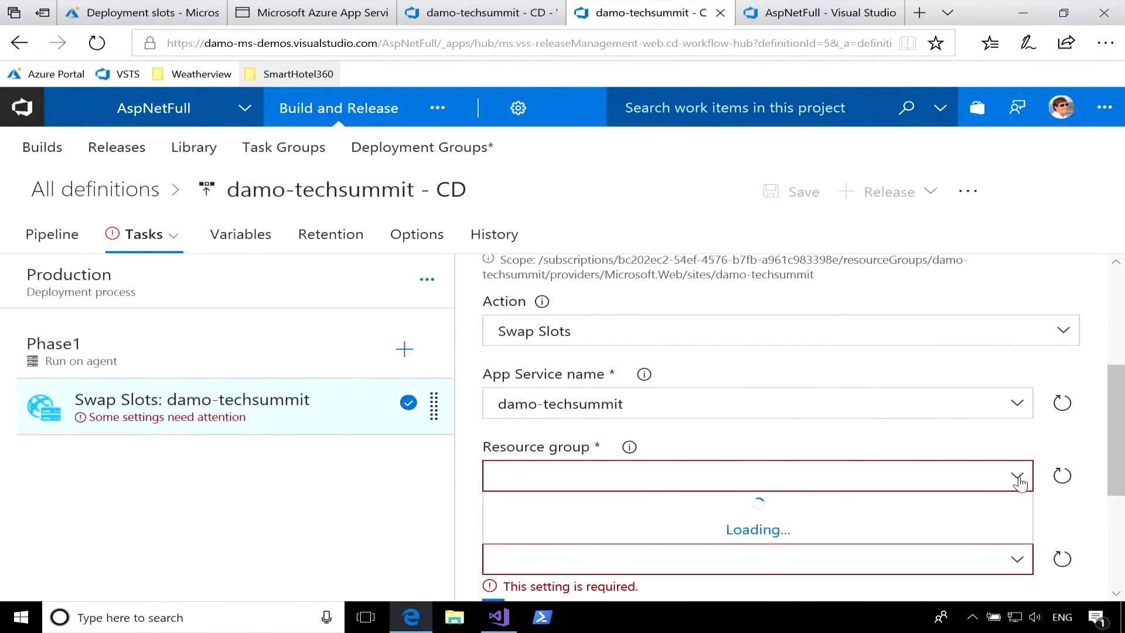
scroll(958, 456, down, 2)
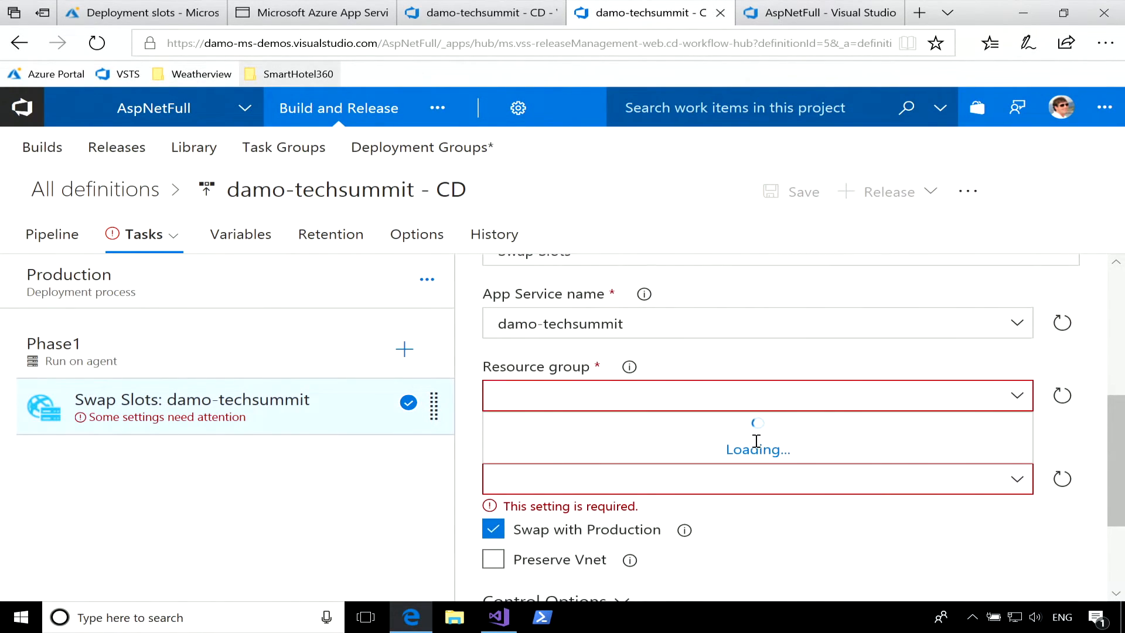
click(595, 433)
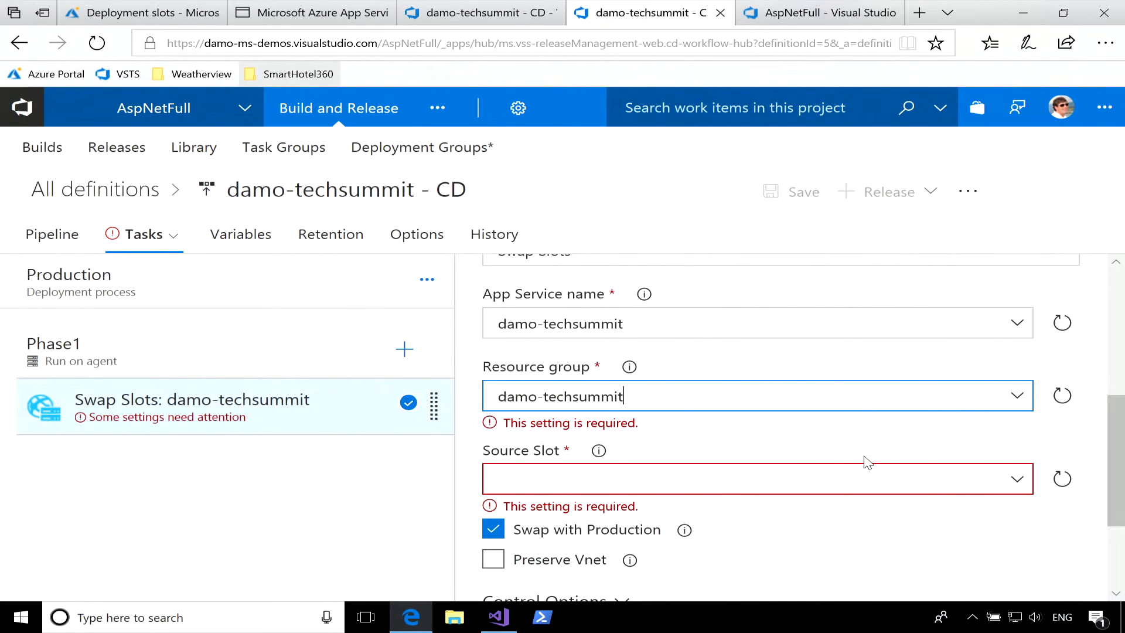
click(1017, 479)
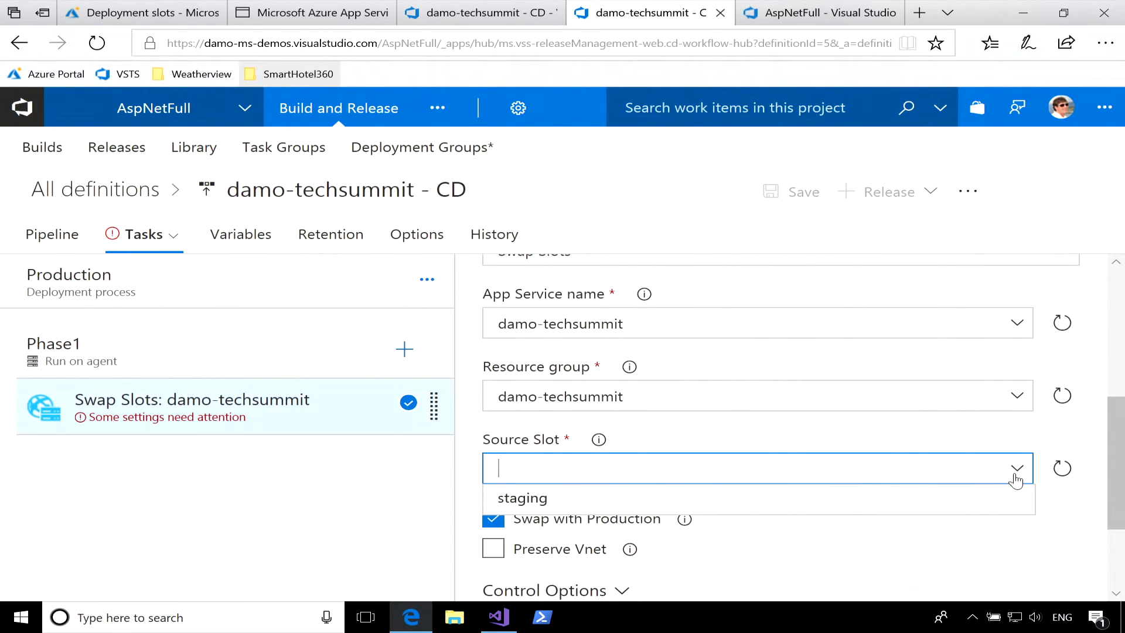
click(953, 509)
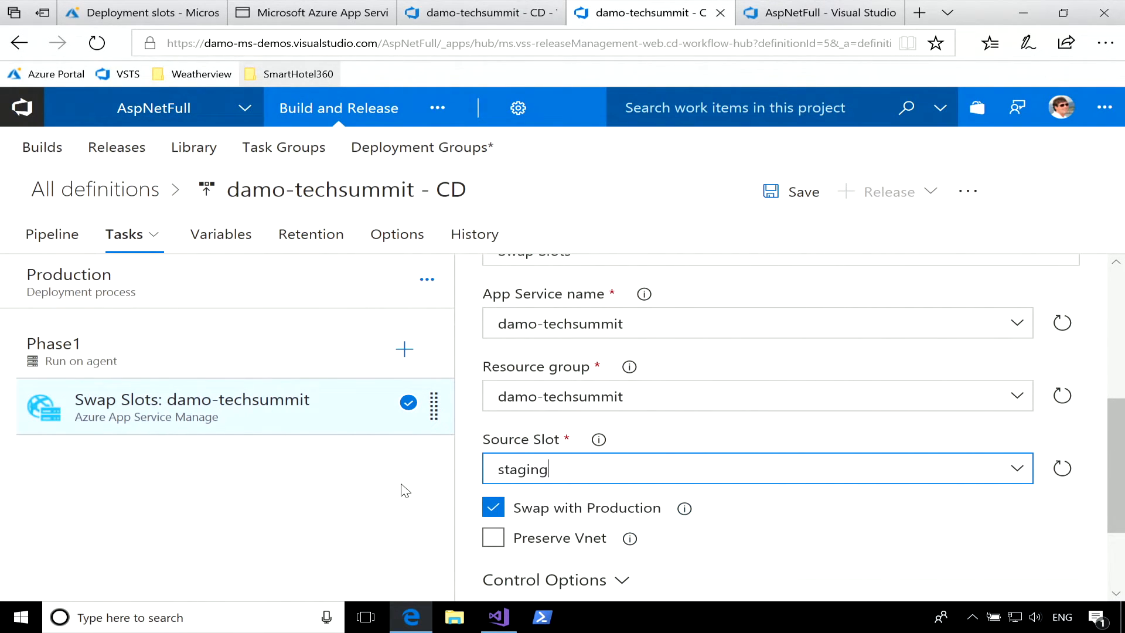
click(792, 197)
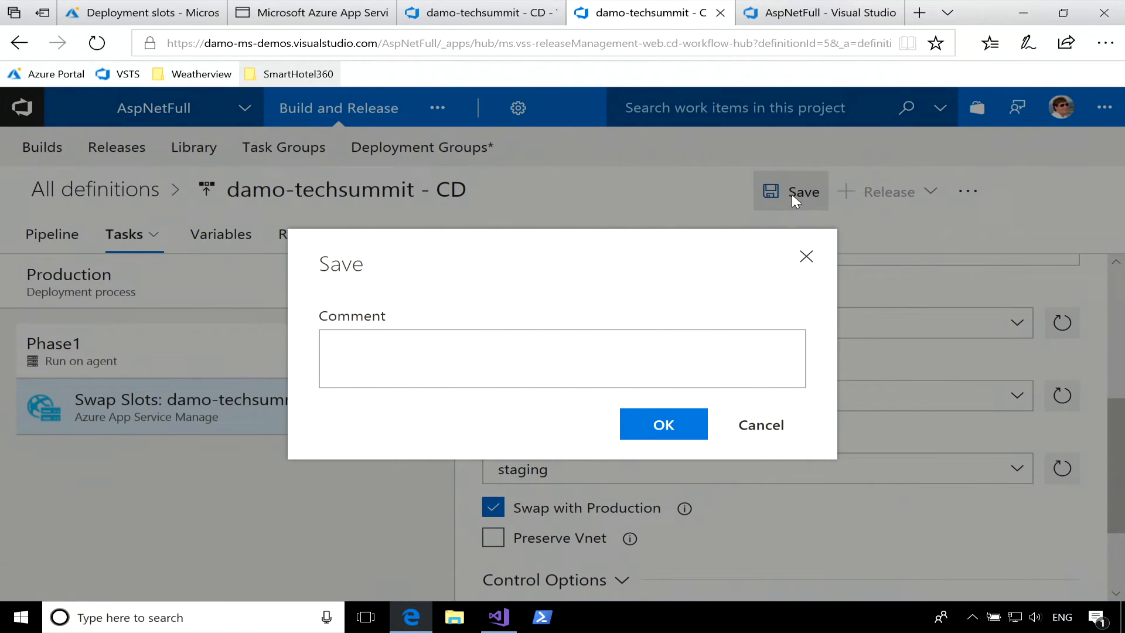
click(671, 431)
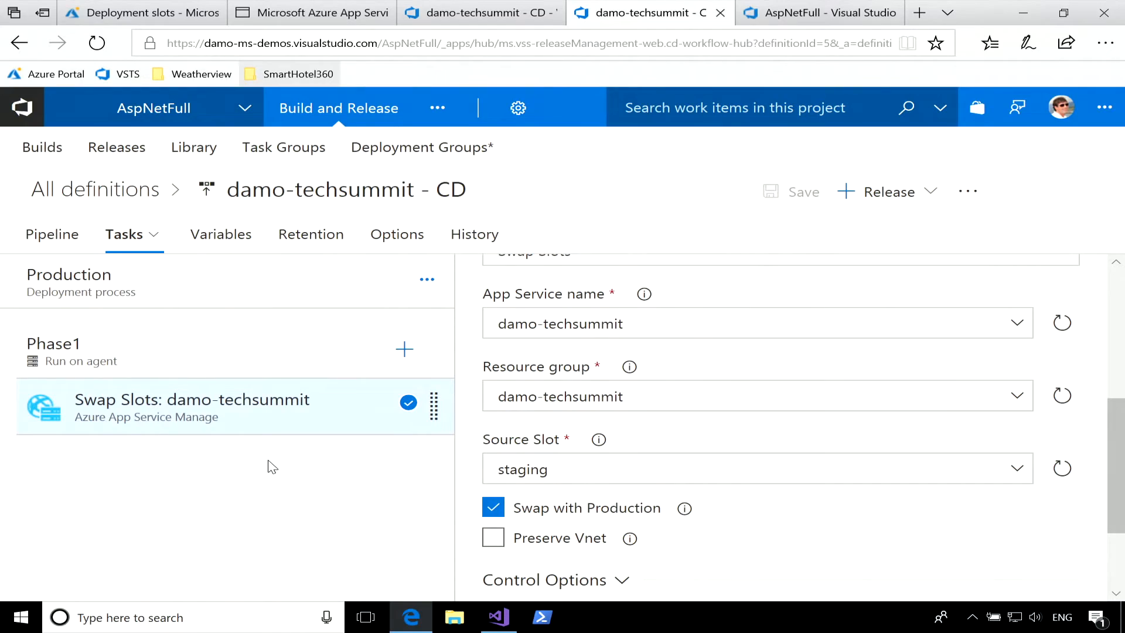
Enable pre-deployment approvals for Production with the environment owner as approver, and allow the user requesting a release to approve it.
click(65, 246)
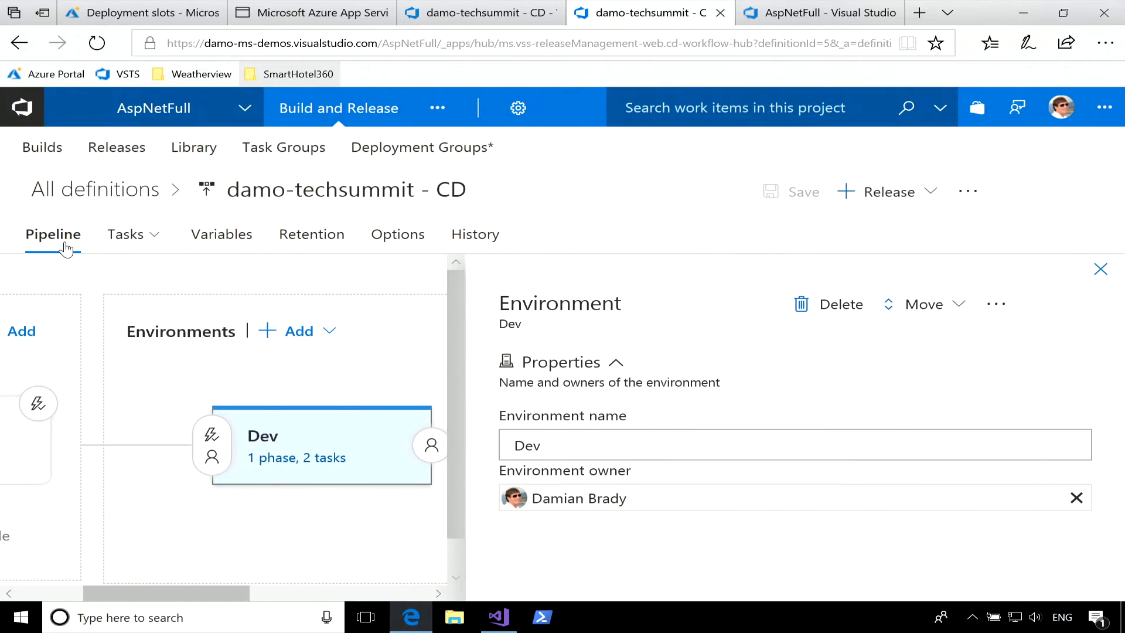
click(1101, 271)
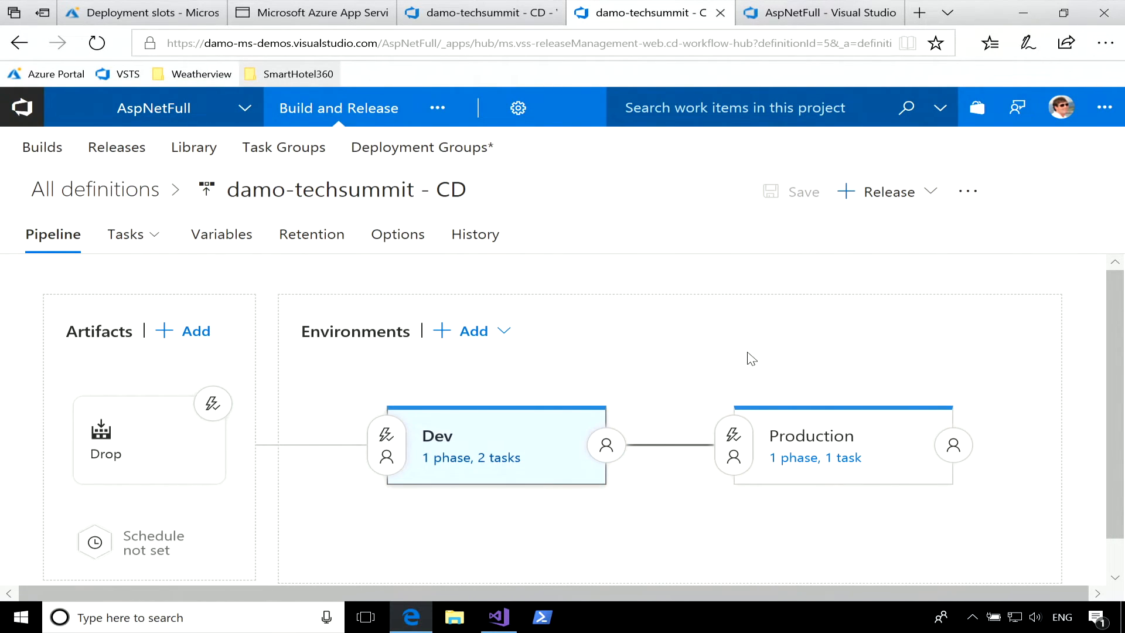
scroll(748, 351, down, 1)
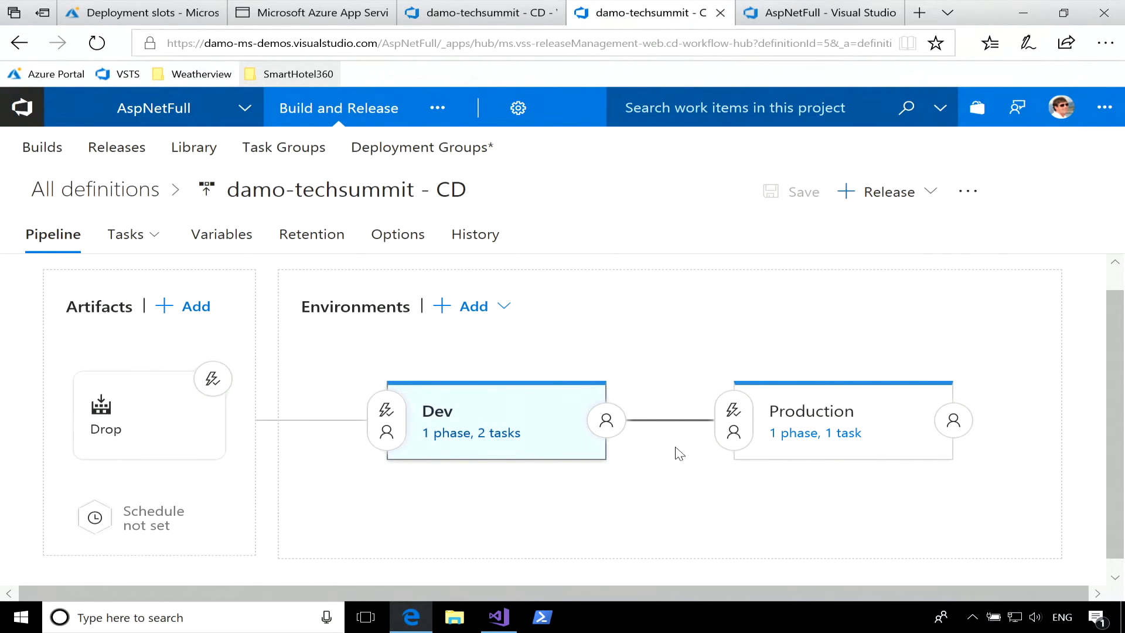
click(743, 423)
scroll(923, 420, down, 8)
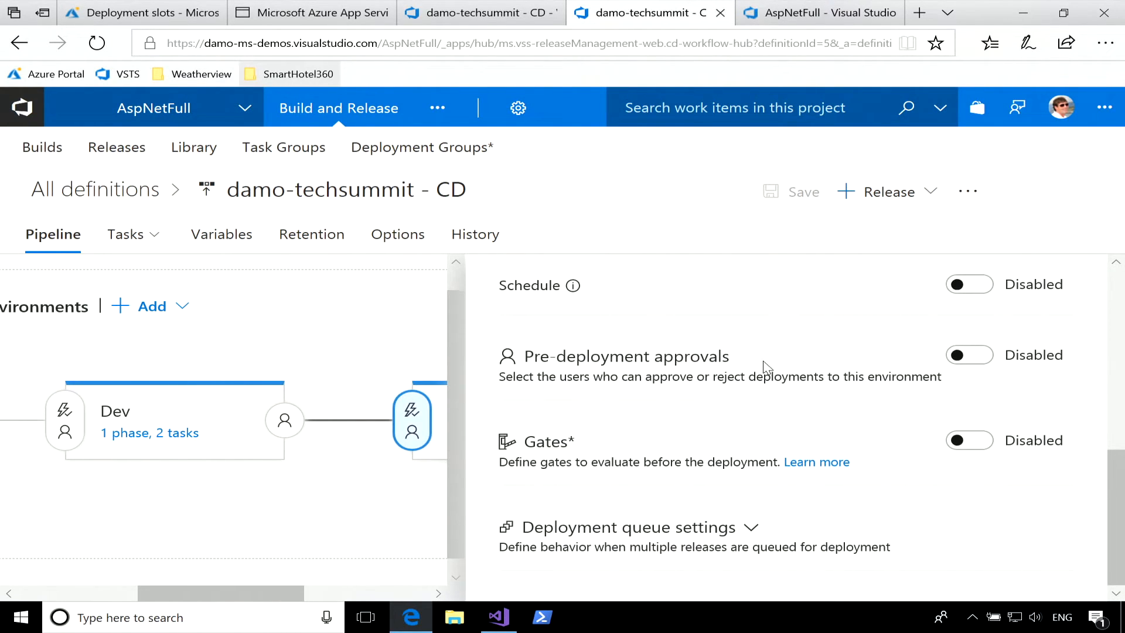
click(967, 357)
click(662, 350)
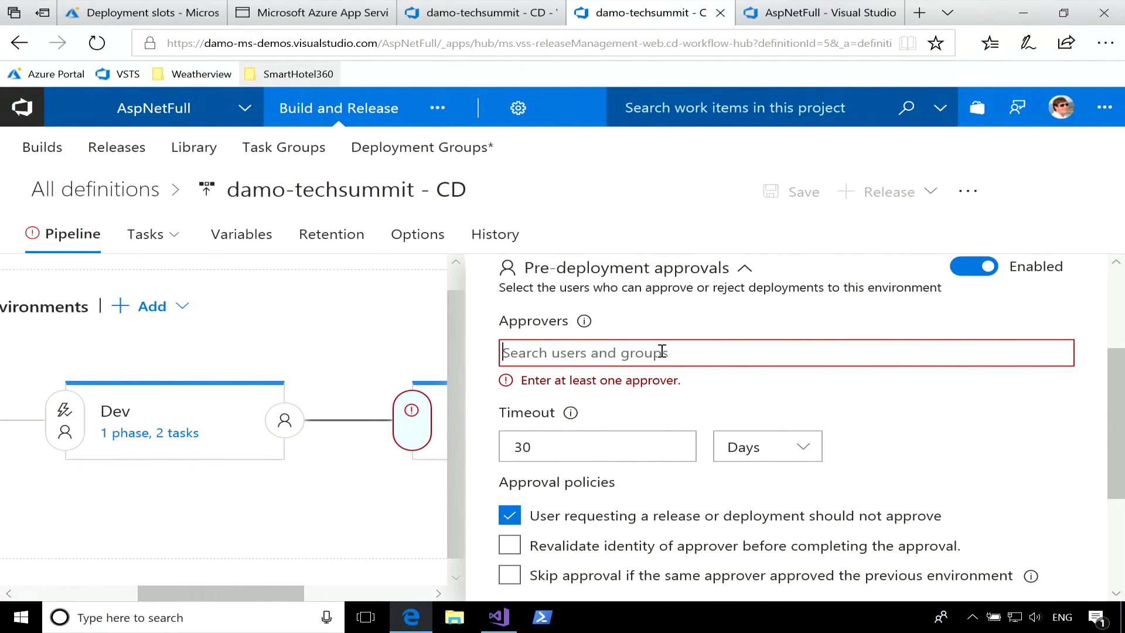
text(dam)
click(621, 392)
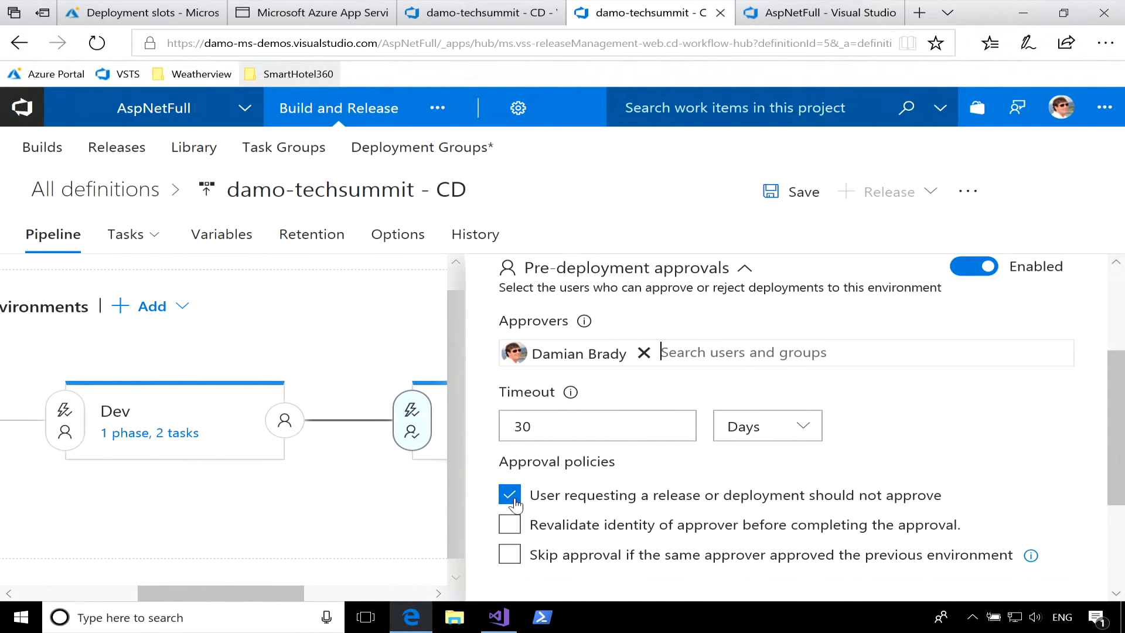
click(640, 508)
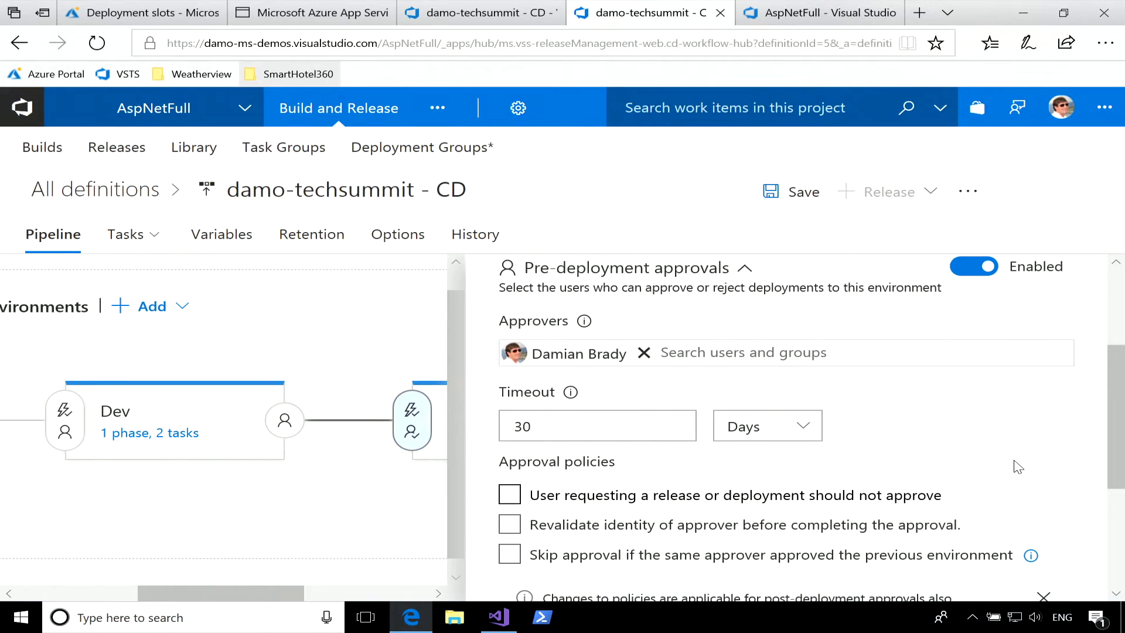
Enable gates in Production's pre-deployment conditions to look at their options, and disable them again.
scroll(1018, 467, down, 4)
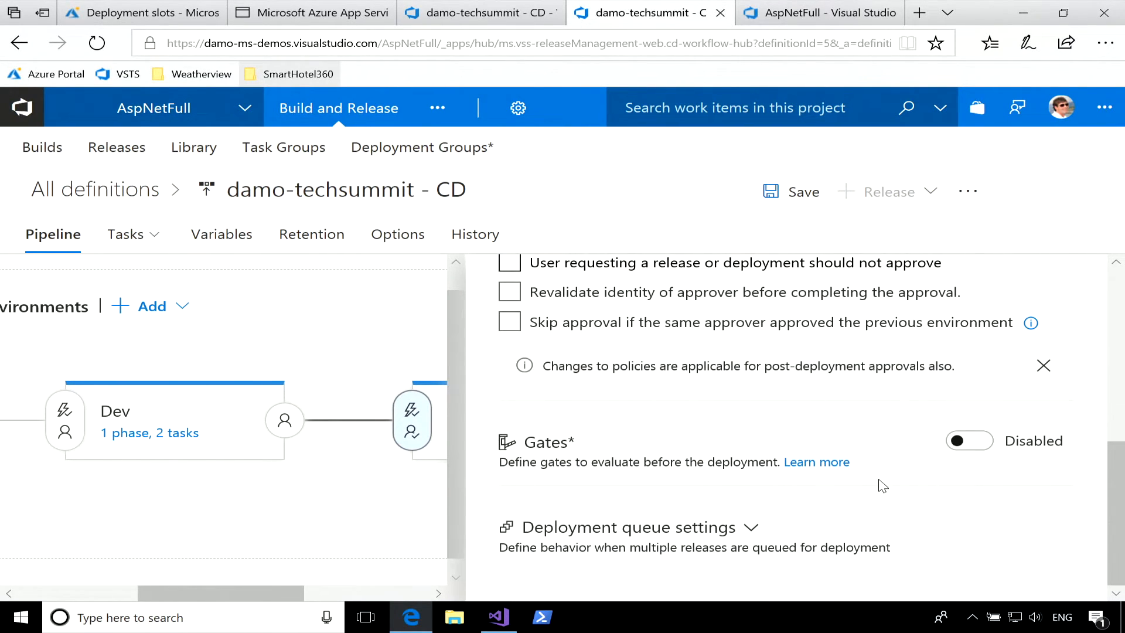
scroll(747, 420, up, 2)
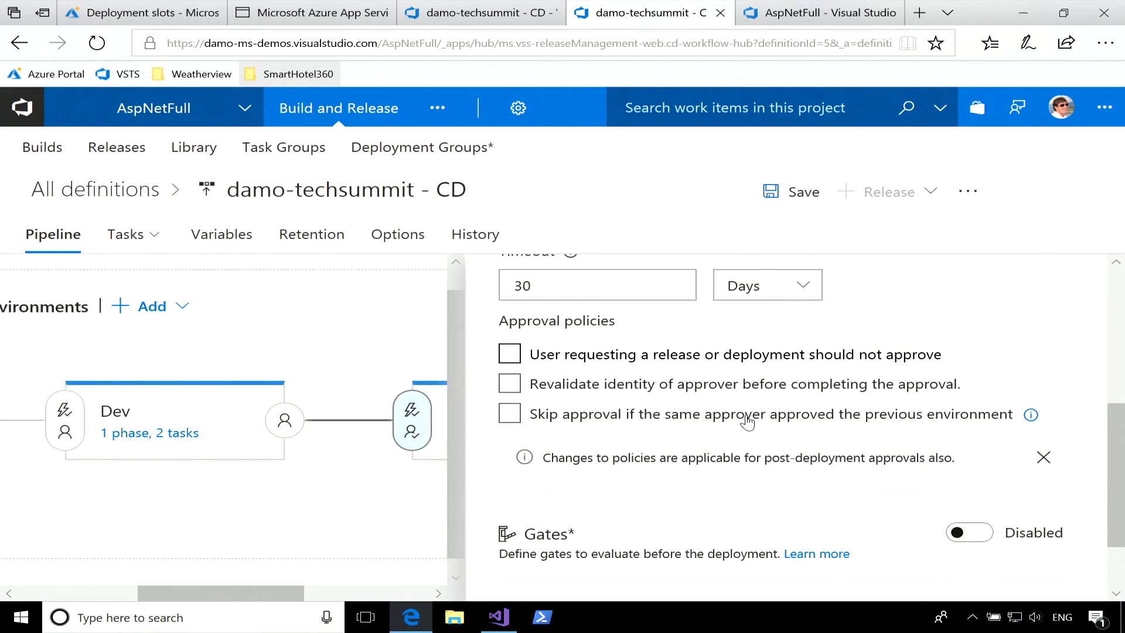
scroll(747, 420, down, 2)
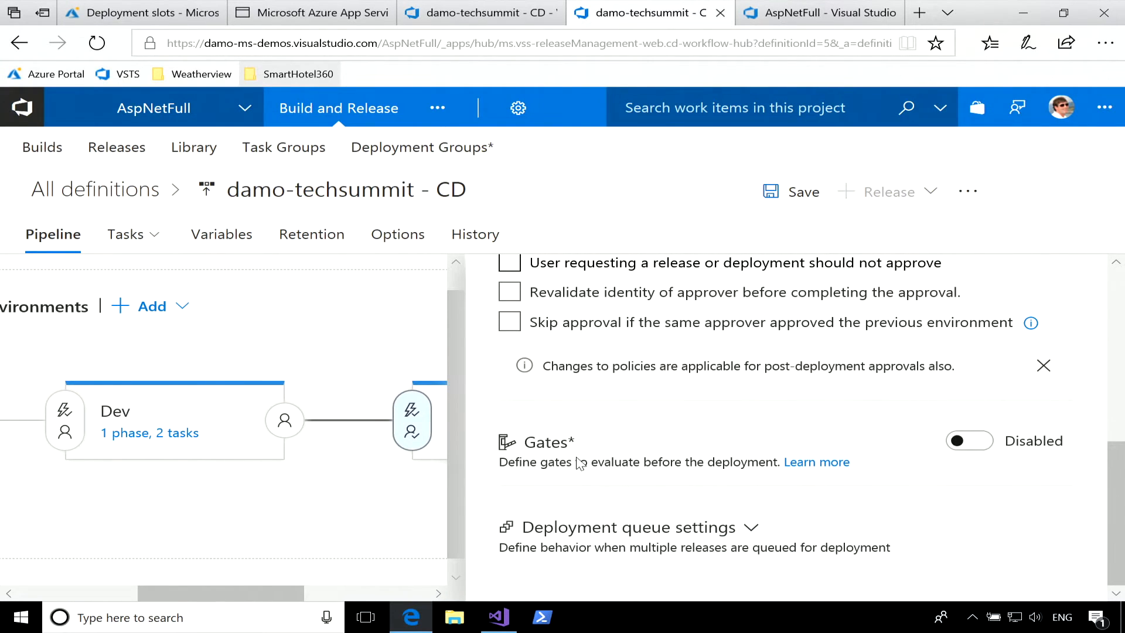
click(971, 449)
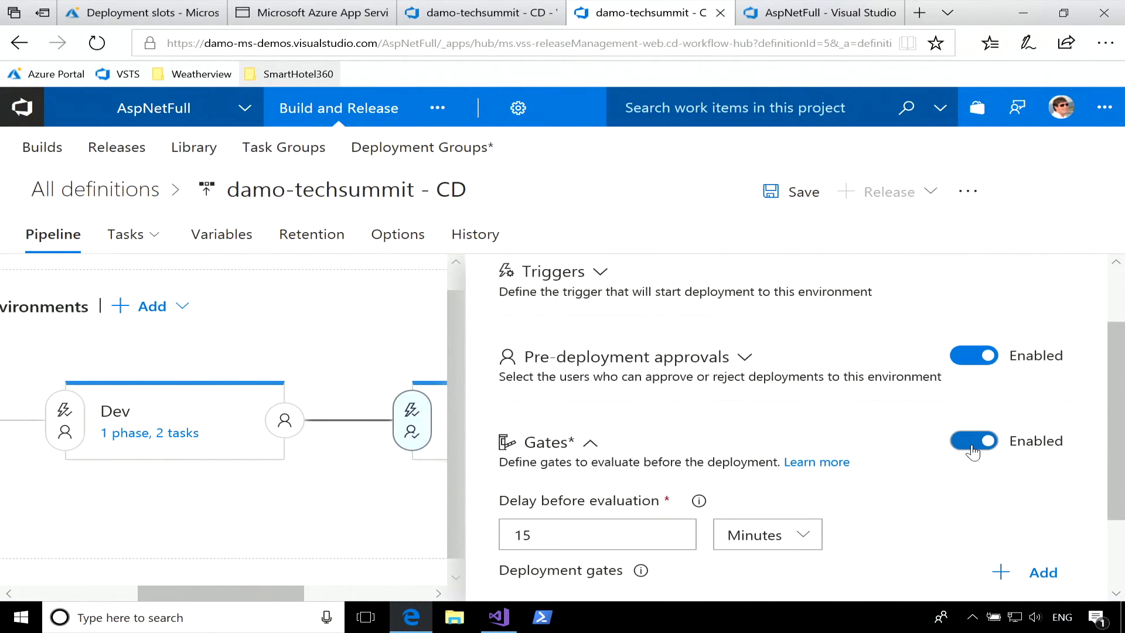
scroll(849, 395, down, 2)
click(1035, 474)
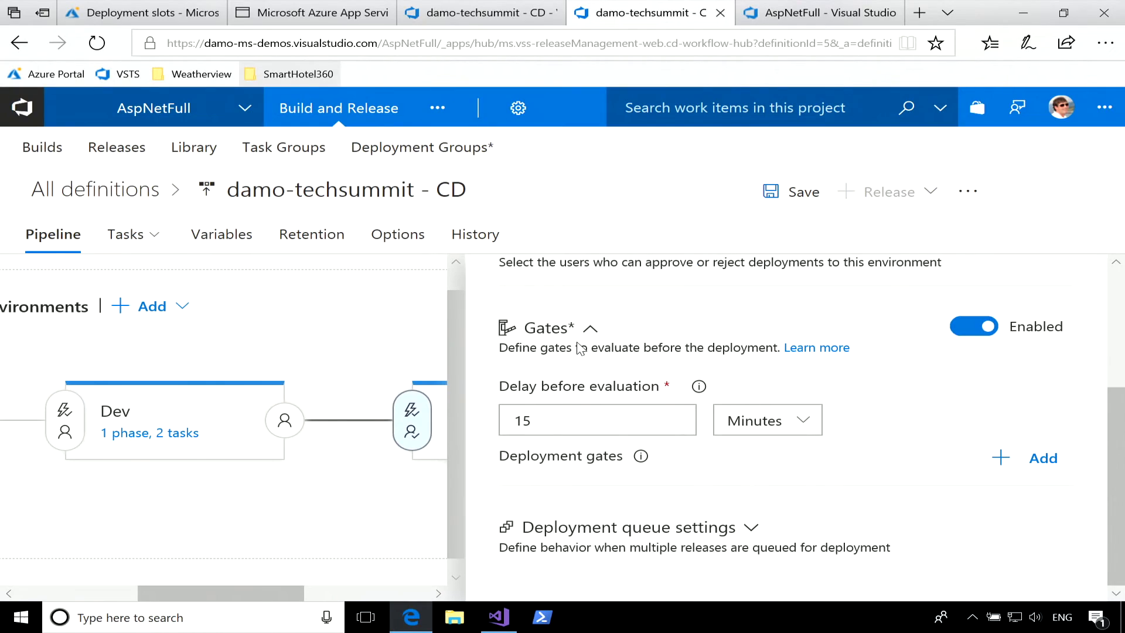
click(974, 327)
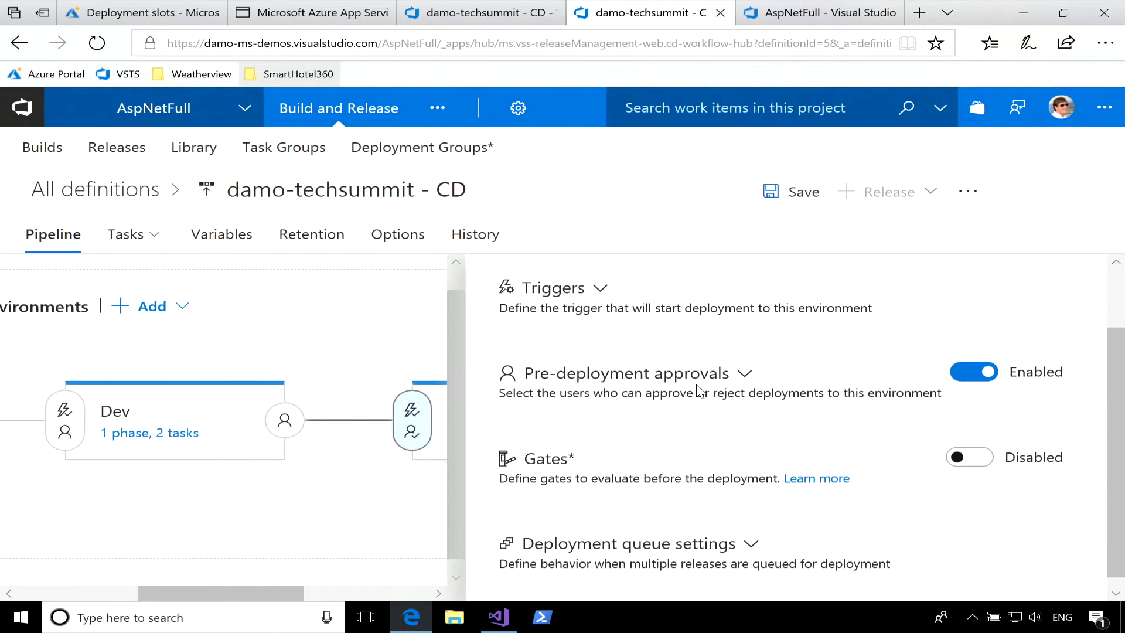
Save the release definition with Production's approval settings.
click(800, 193)
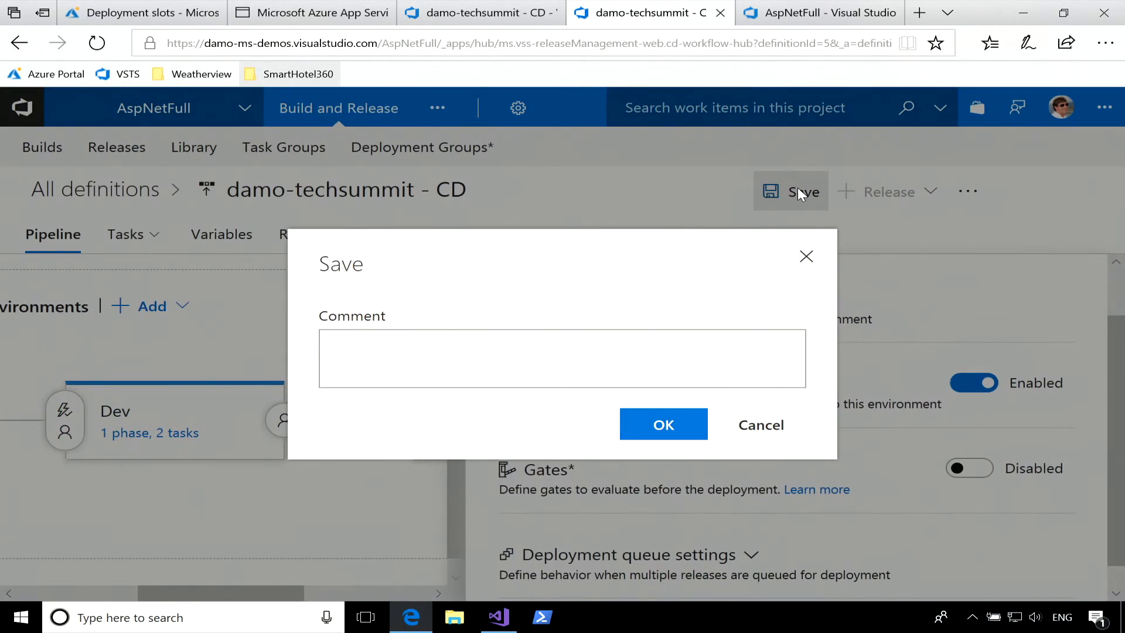
click(667, 425)
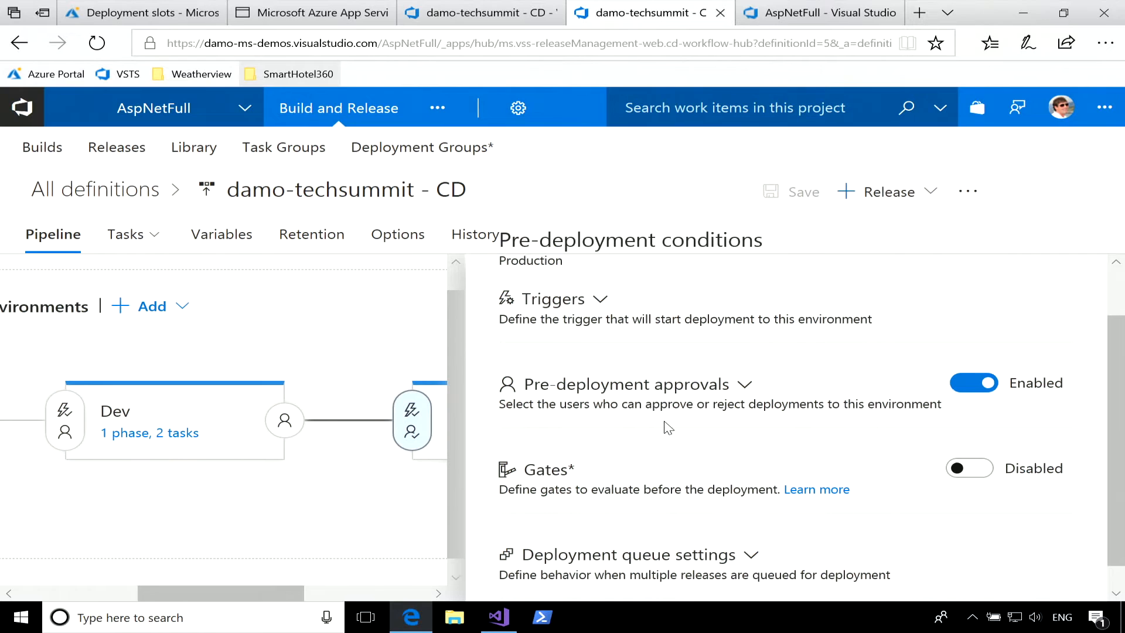
Switch to Visual Studio, change the h1 heading in Index.cshtml to "ASP.NET with approvals and no downtime", and save the file.
click(499, 617)
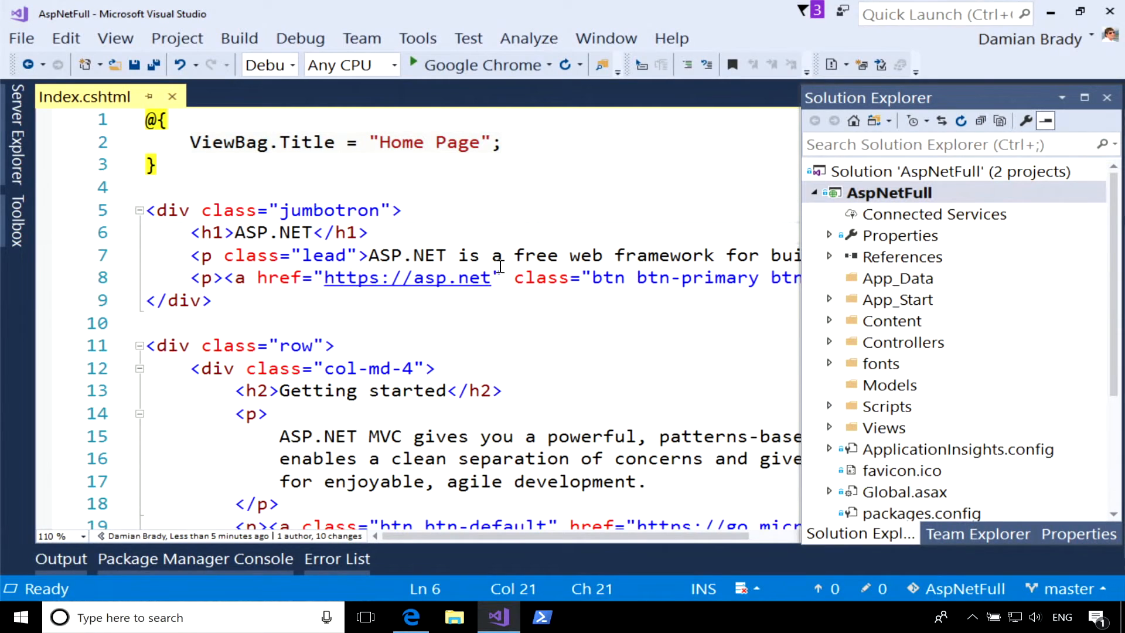
click(312, 230)
text(with appro)
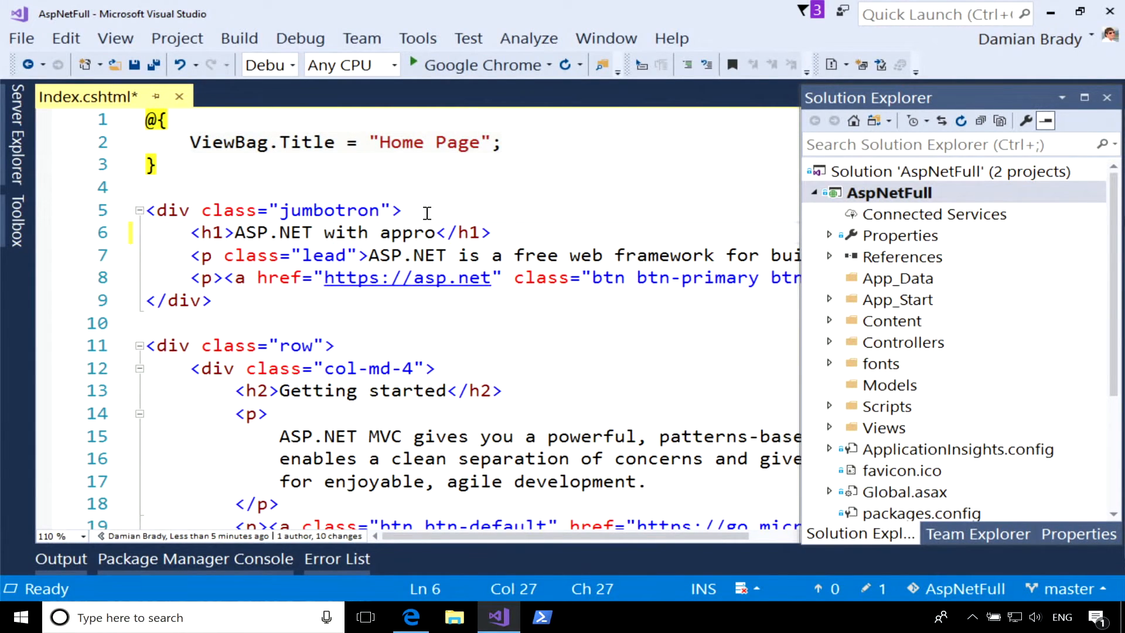
text(vals and )
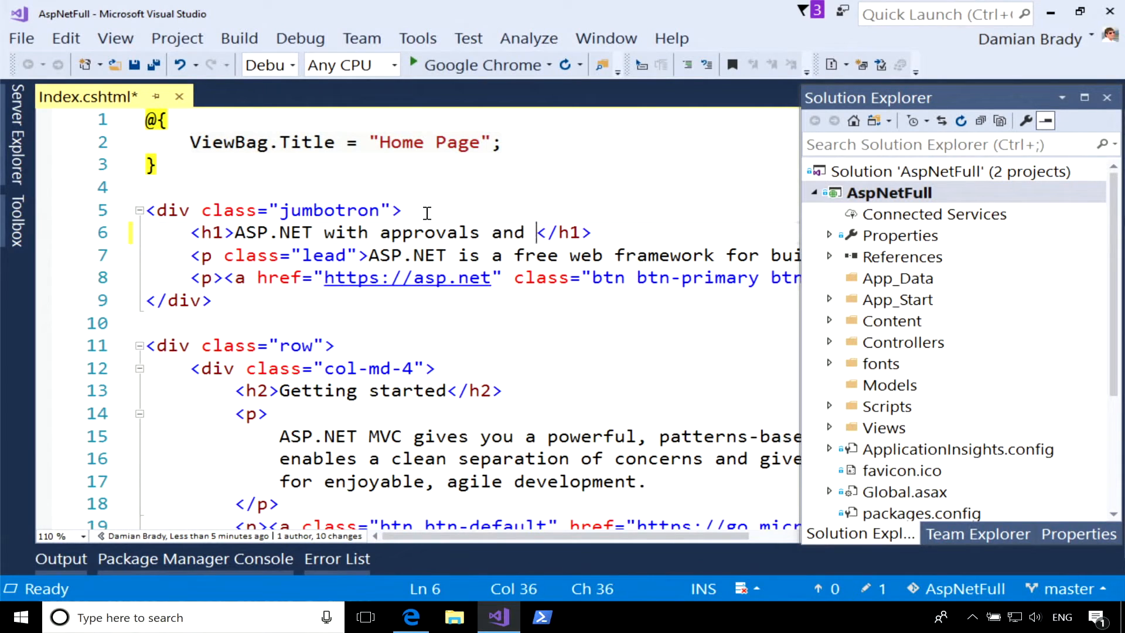
text(no downtime)
key(ctrl+s)
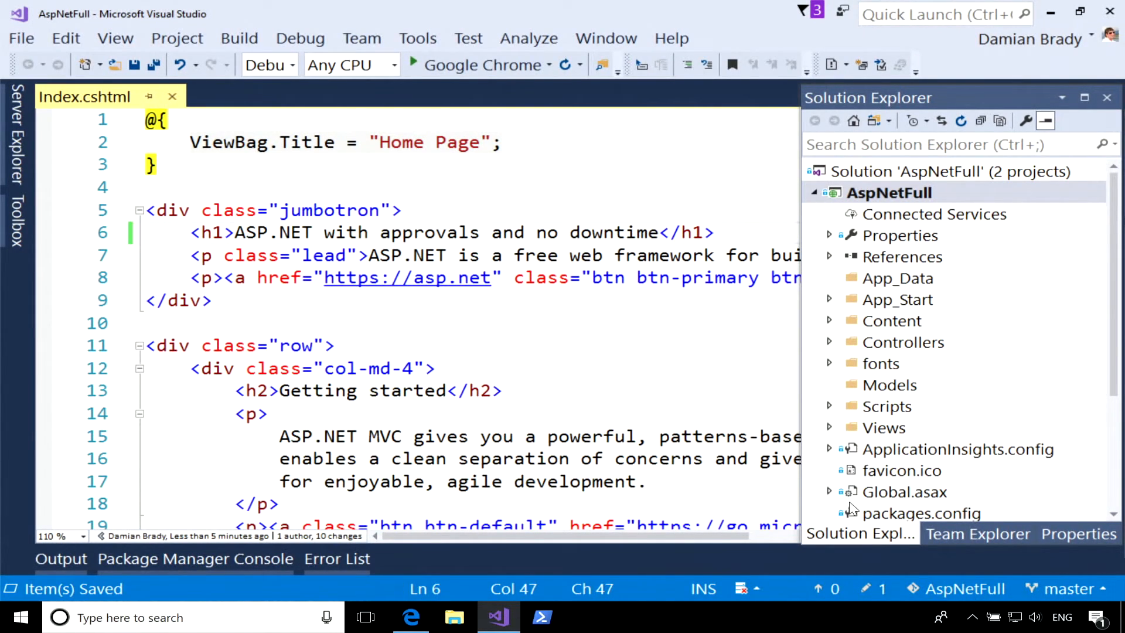
Commit all changes to master with the message "New title", try to push them, and examine the Git output.
click(968, 536)
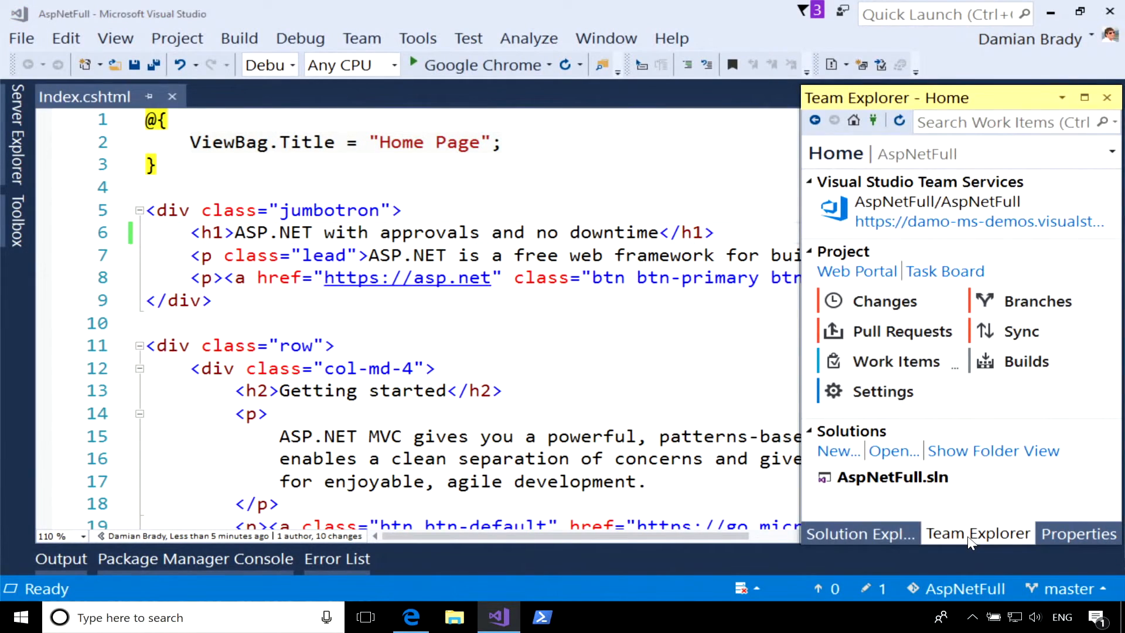
click(890, 301)
click(913, 224)
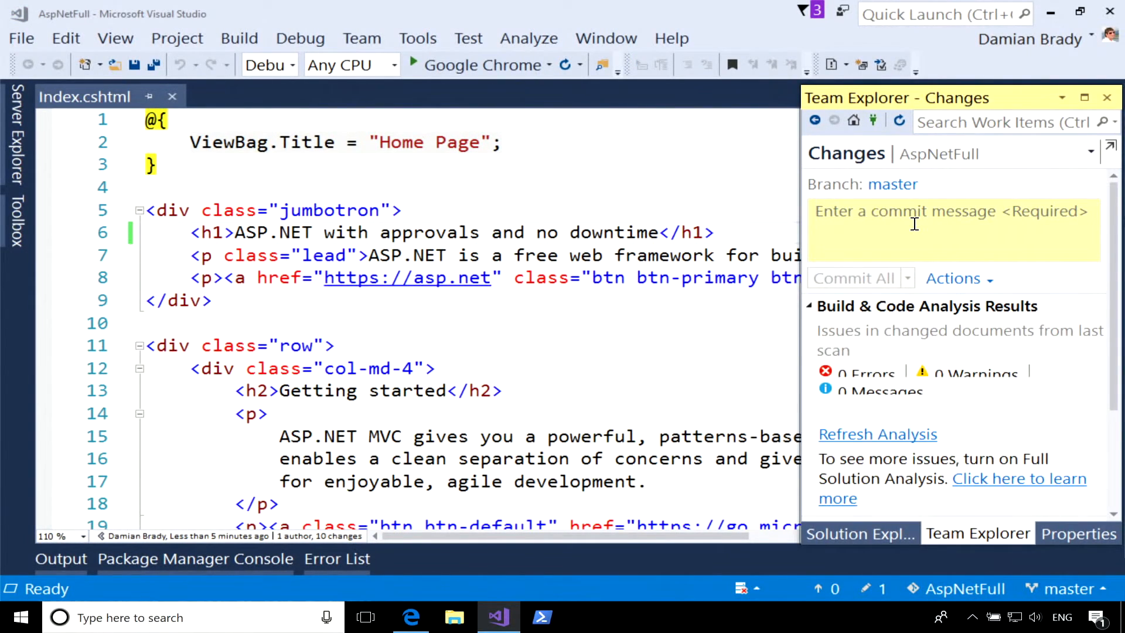
text(New title)
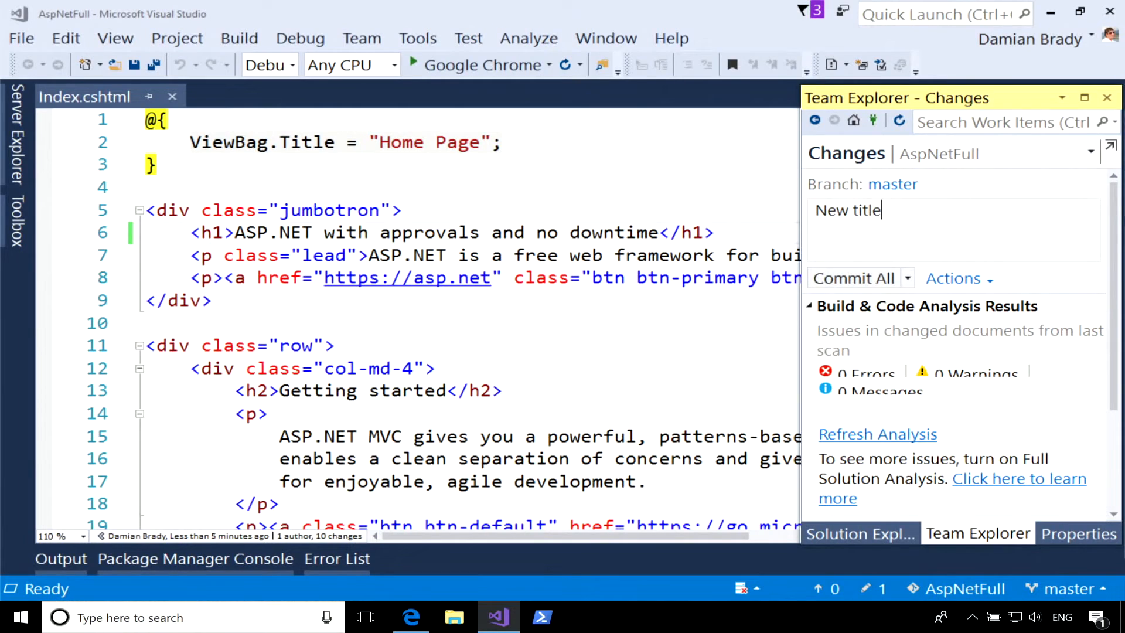
click(907, 278)
click(911, 326)
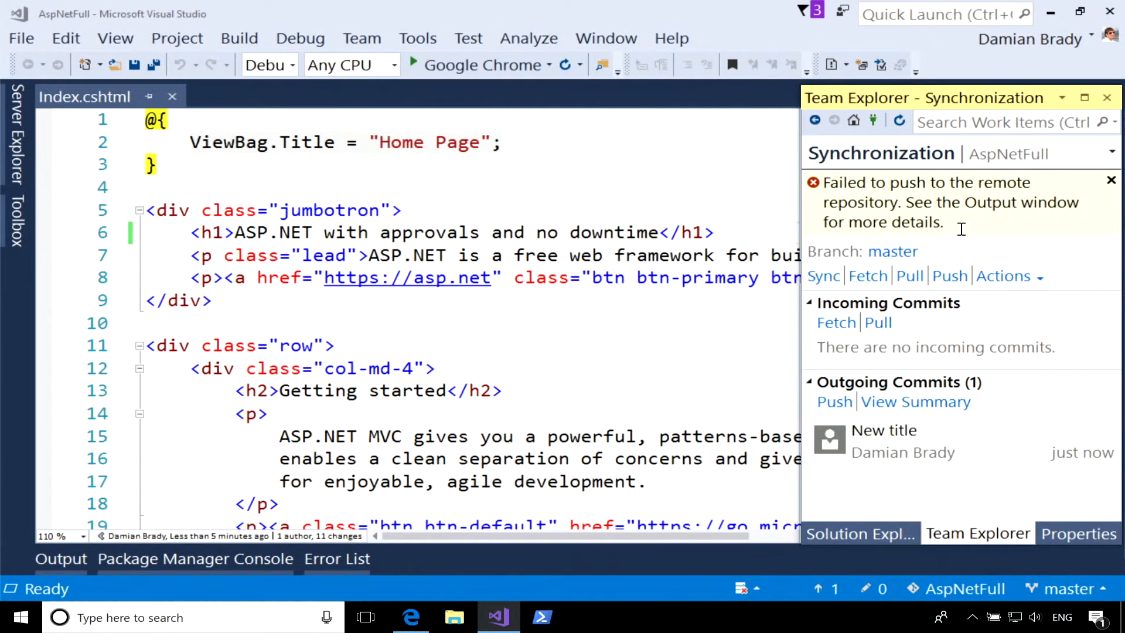
click(69, 559)
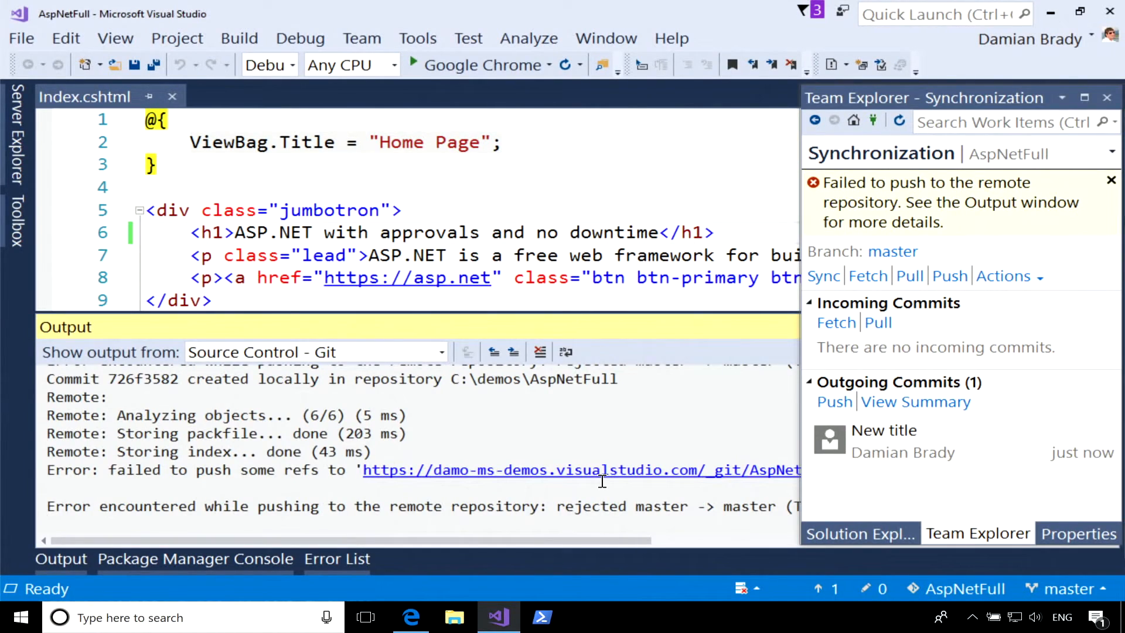
drag(540, 540, 872, 539)
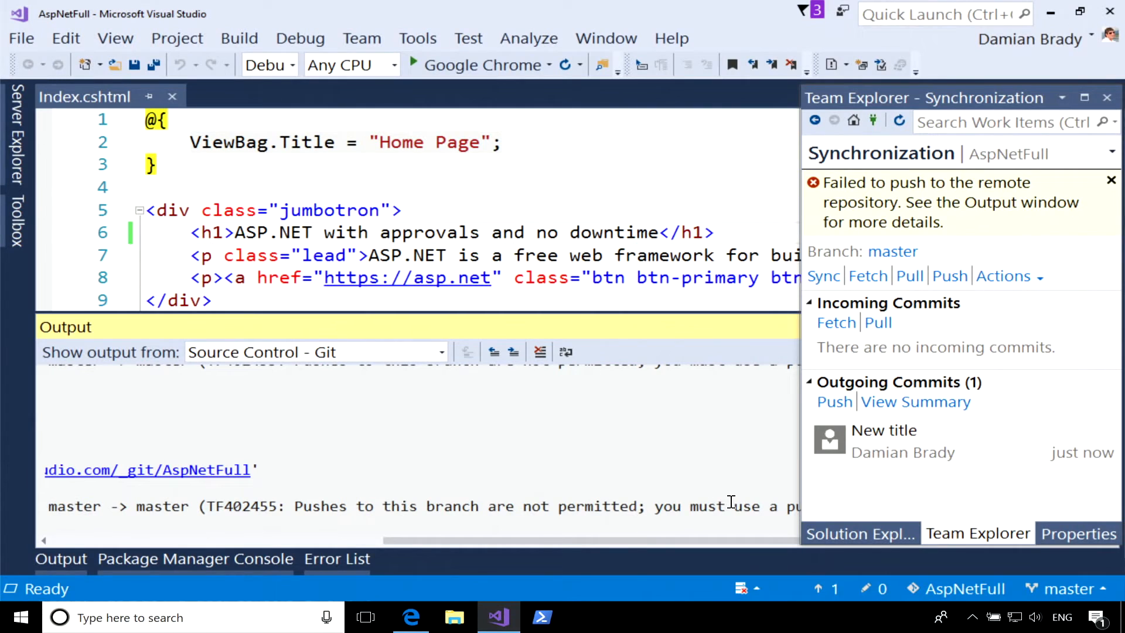
Create and check out a new branch from master, named new-title under the developer's alias prefix.
click(866, 133)
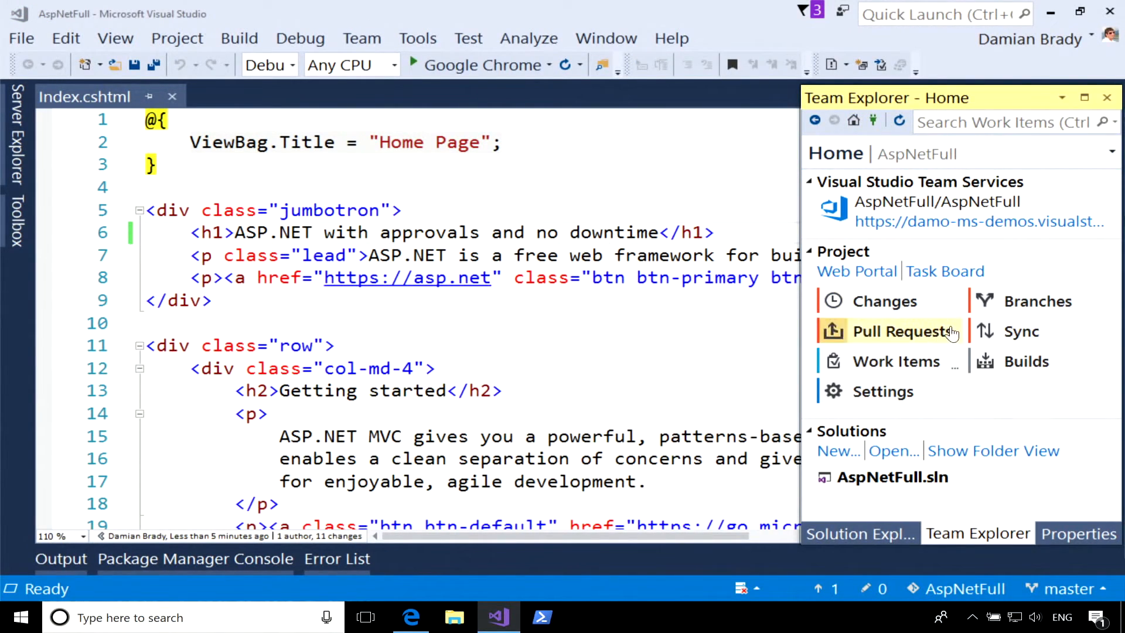
click(1023, 301)
click(882, 189)
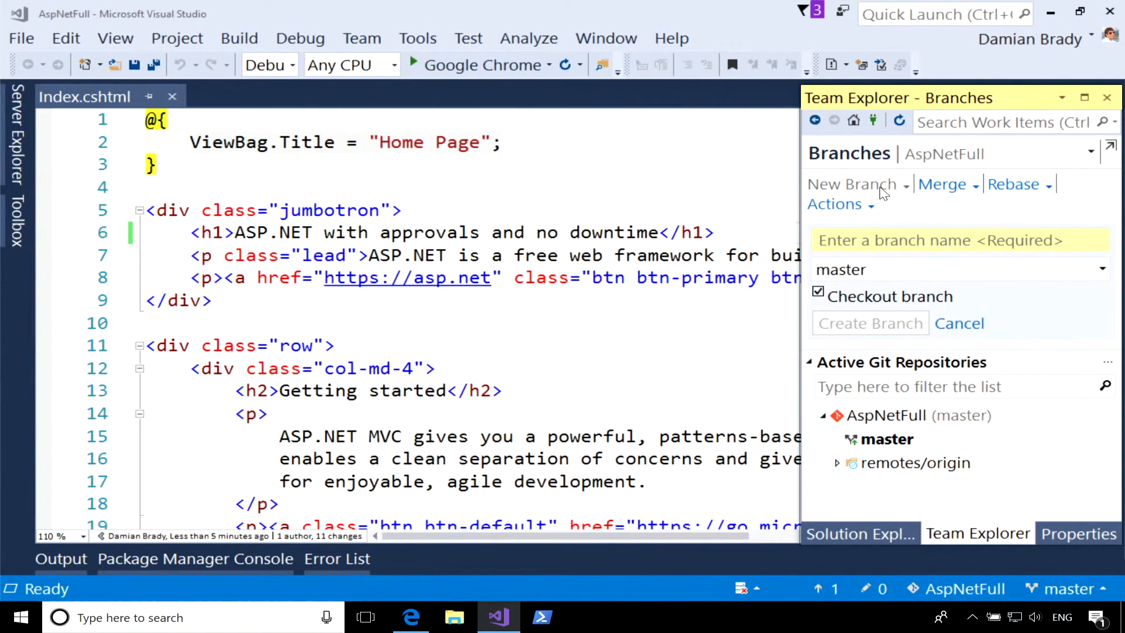
text(dabrady/)
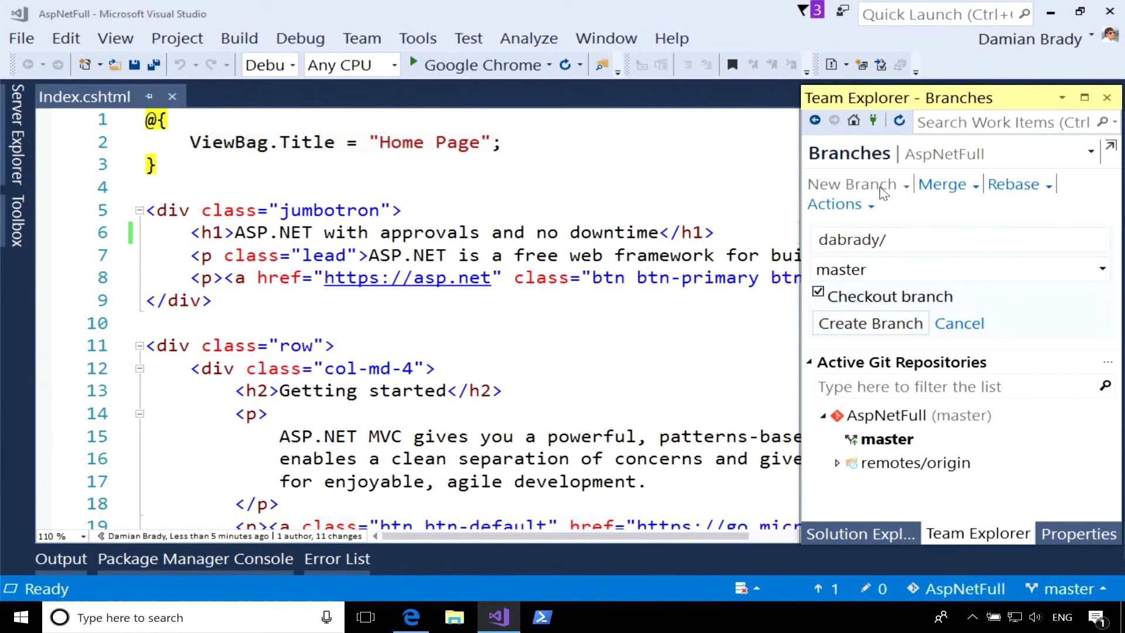
text(new-title)
click(898, 324)
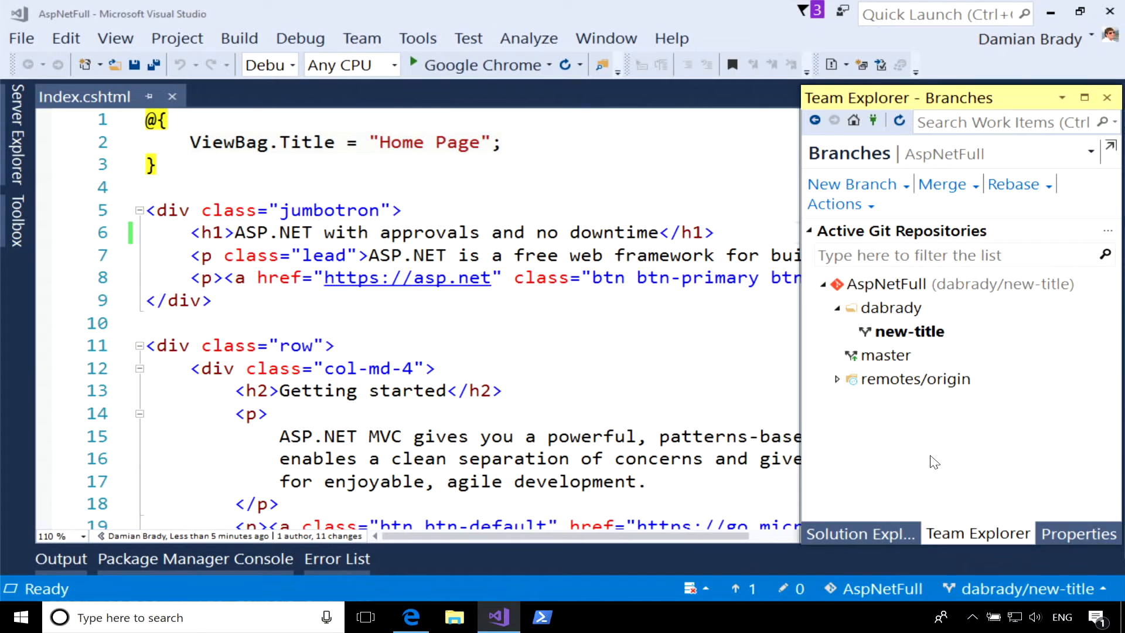
Push the new-title branch to the remote repository.
click(914, 342)
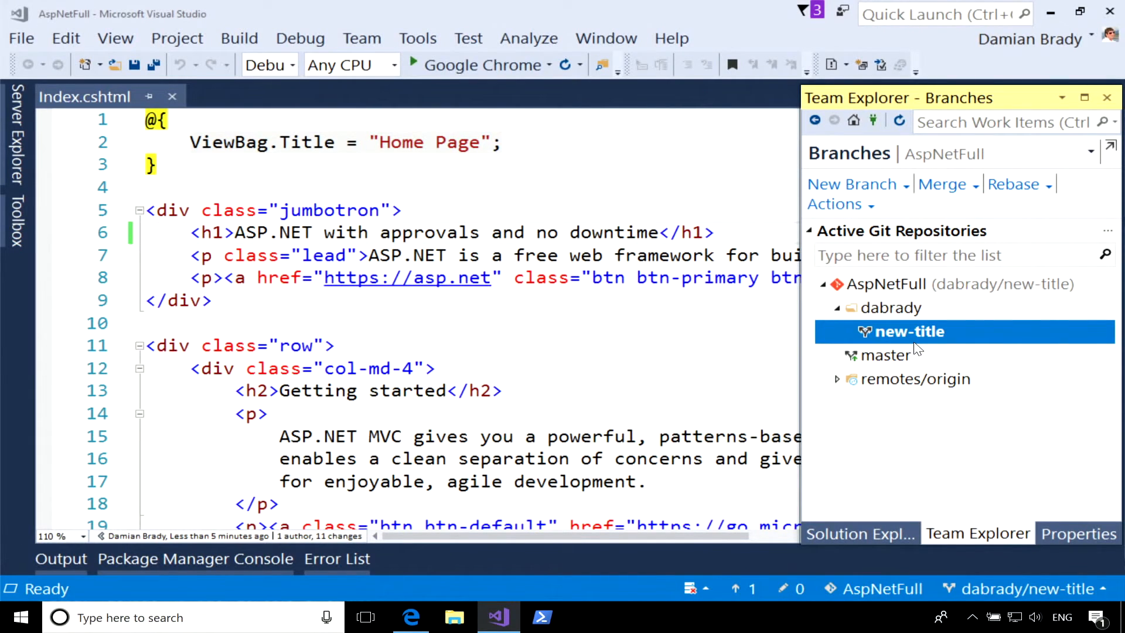
right_click(904, 332)
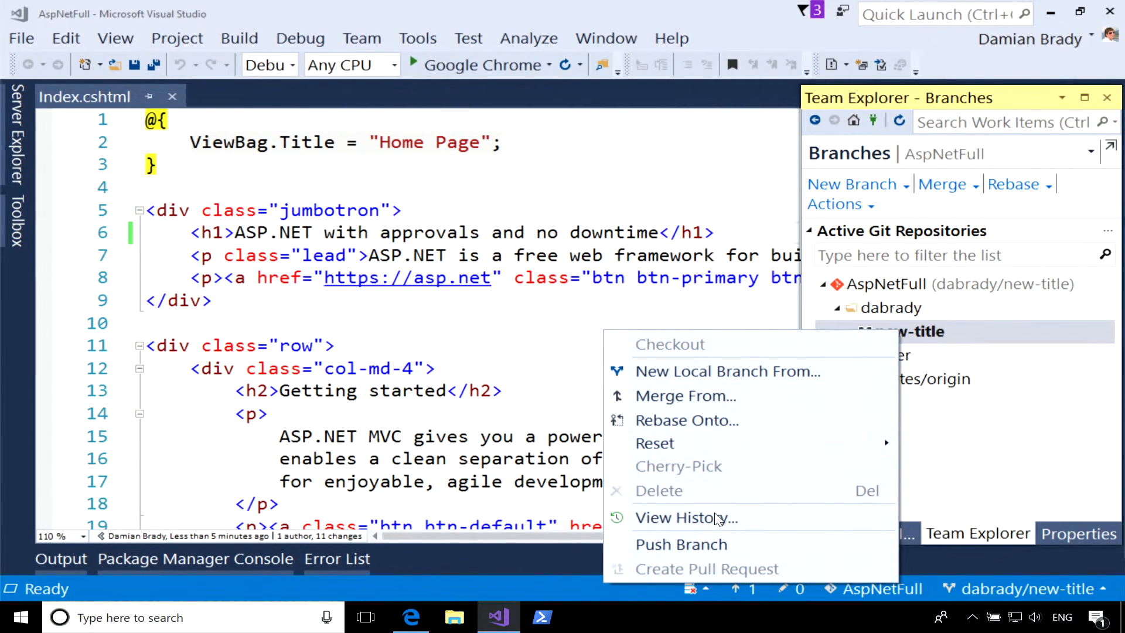
click(719, 544)
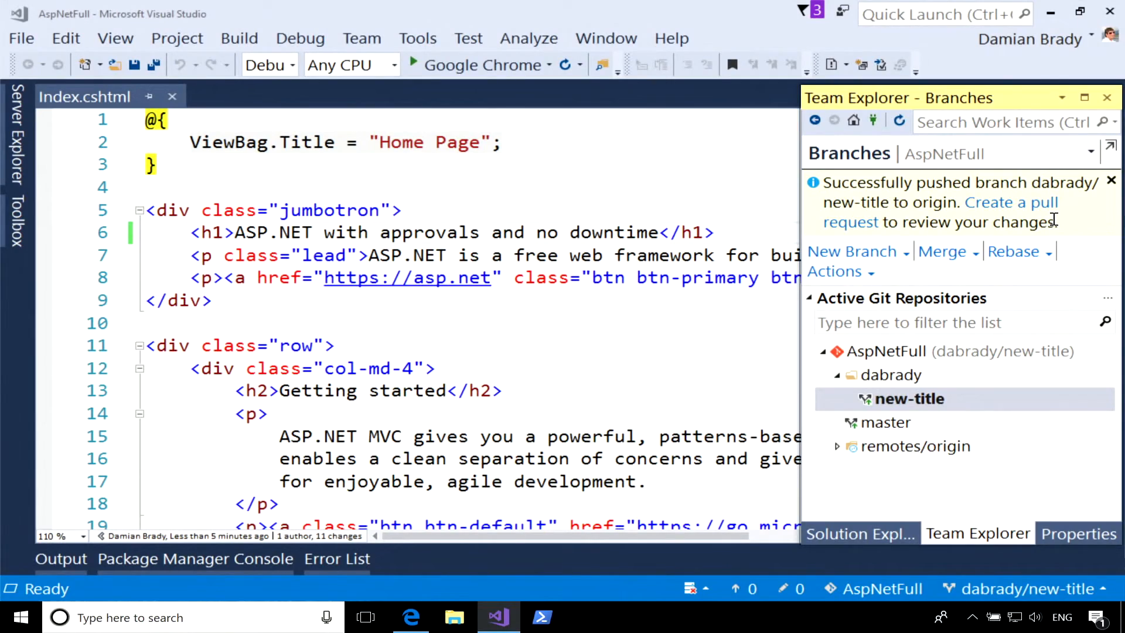
Switch to Edge and open the pull requests page of the AspNetFull repository in VSTS.
click(411, 616)
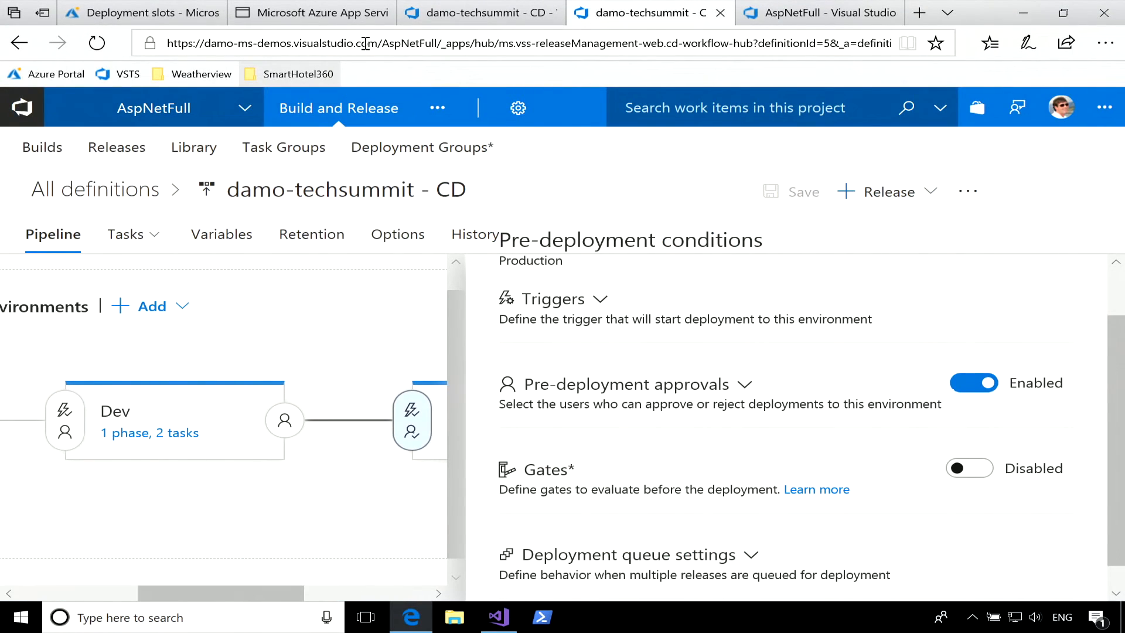
click(454, 20)
click(437, 107)
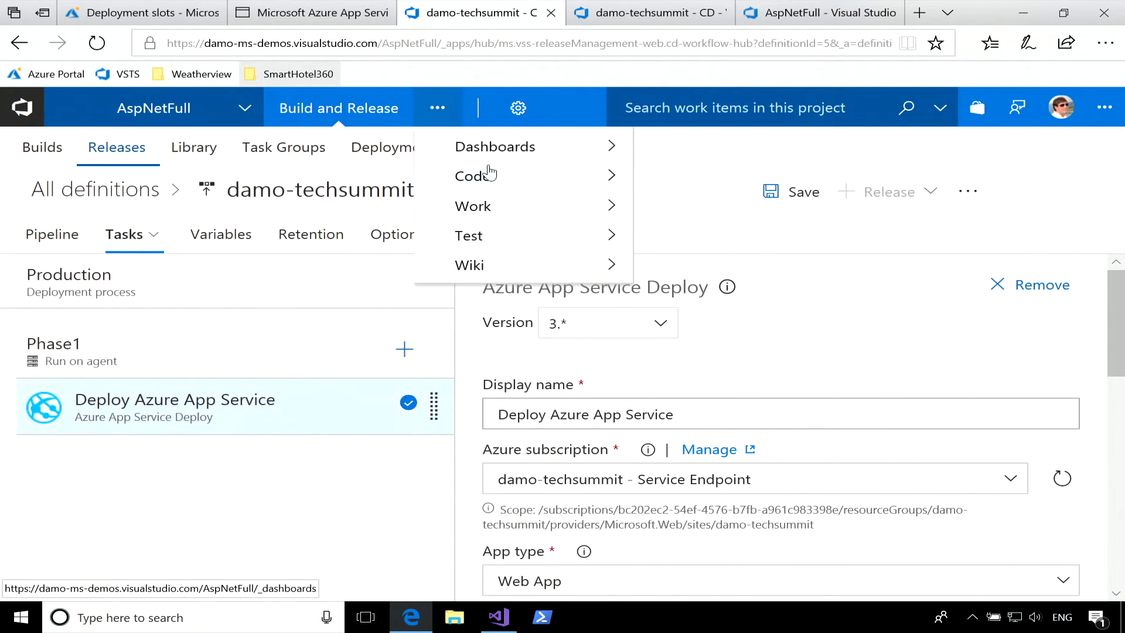
mouse_move(533, 179)
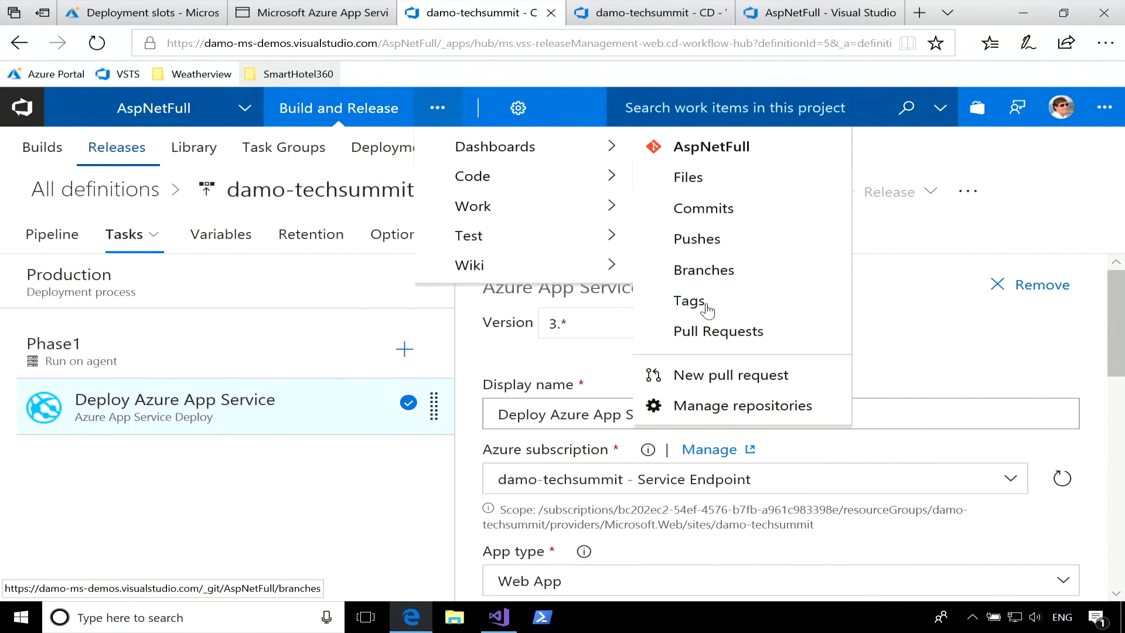
click(732, 329)
click(652, 402)
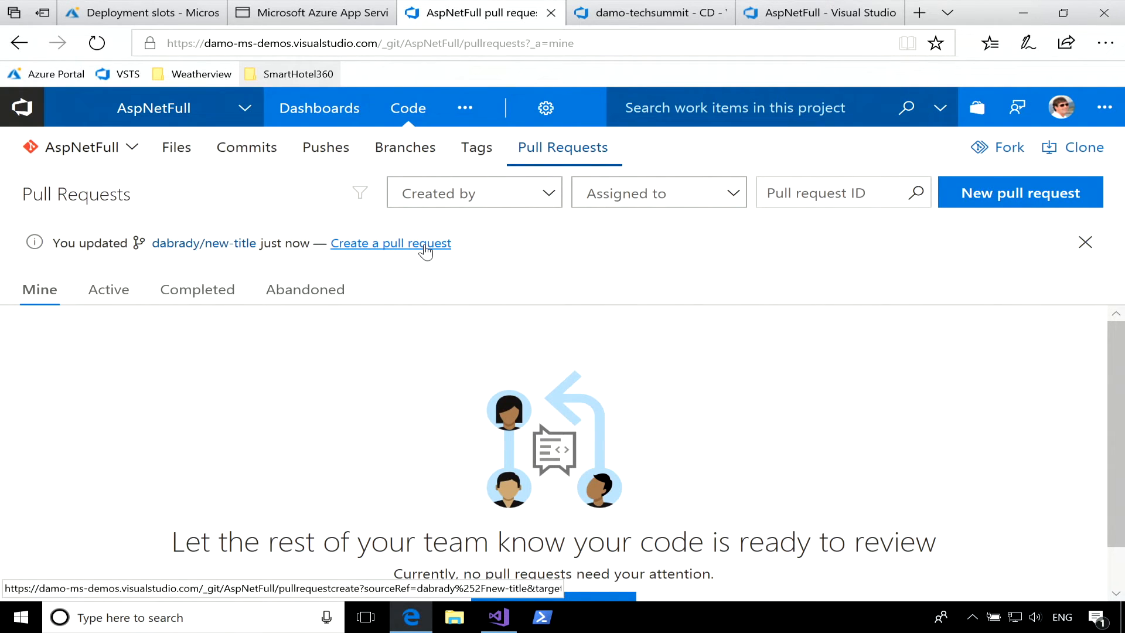
Create a pull request titled "New title" from the pushed new-title branch into master.
click(425, 251)
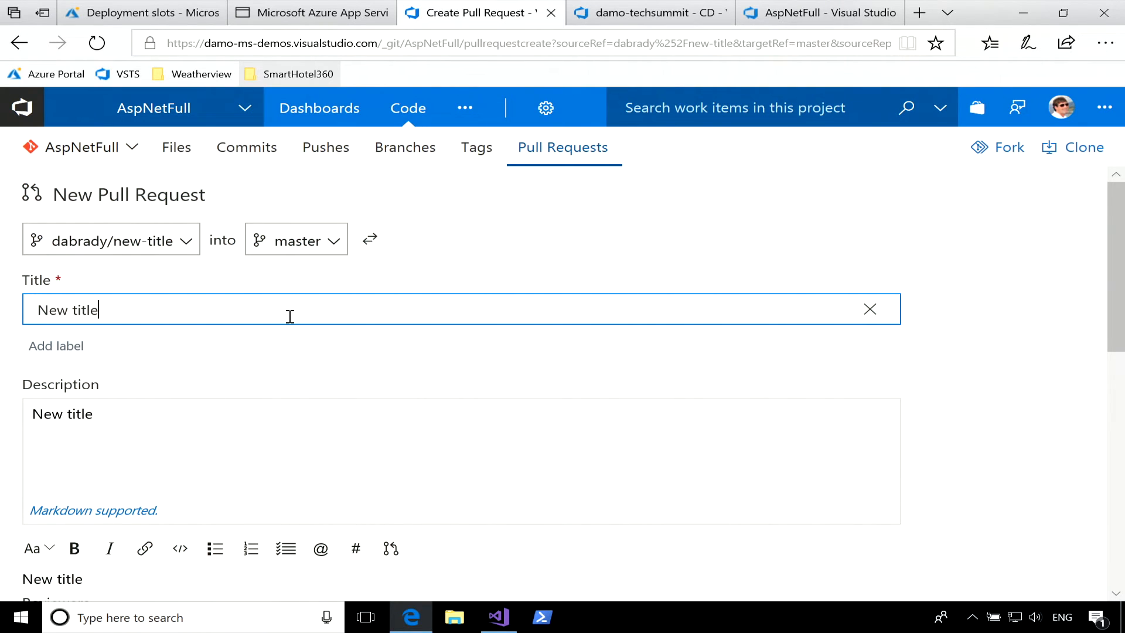
scroll(267, 366, down, 1)
scroll(269, 366, down, 5)
click(852, 475)
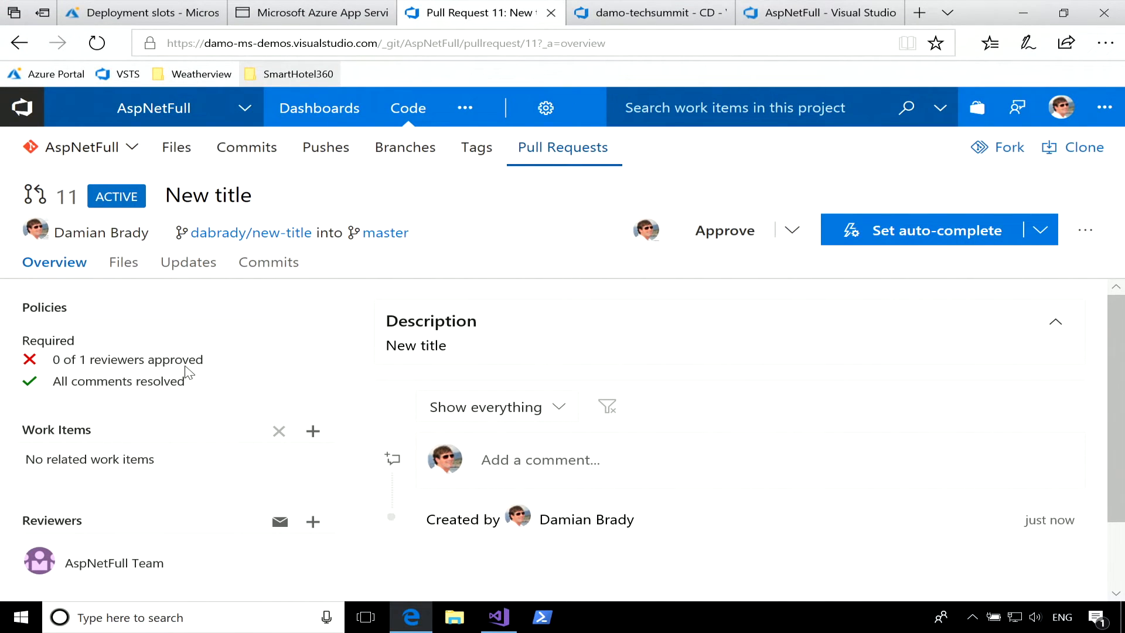
Post the comment "Not good" on the pull request and resolve it.
click(600, 460)
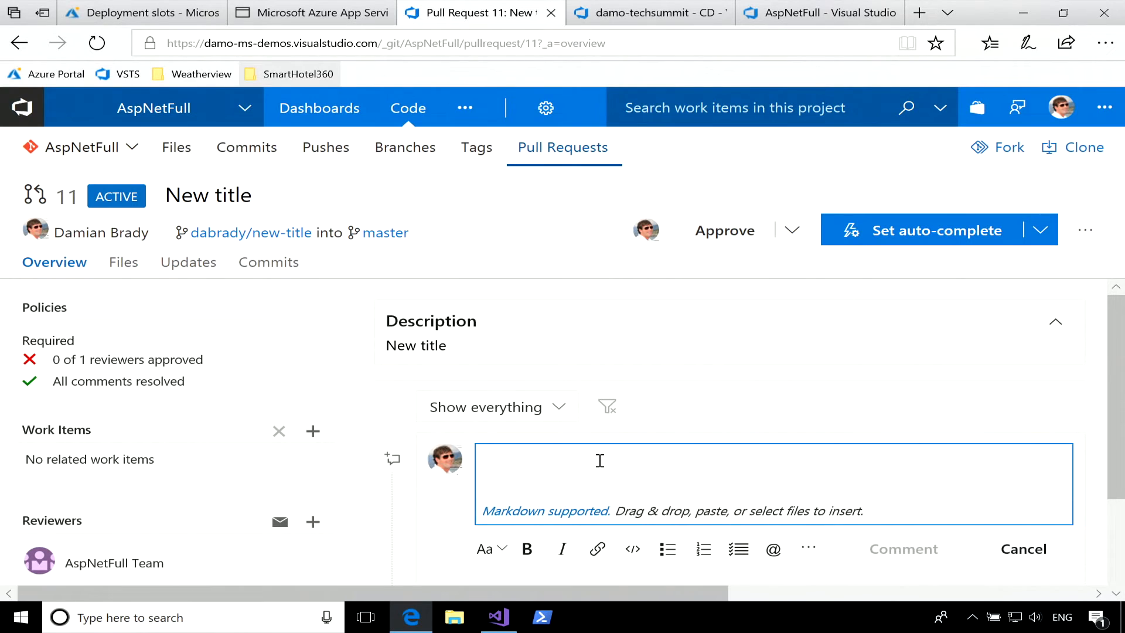
text(Not good)
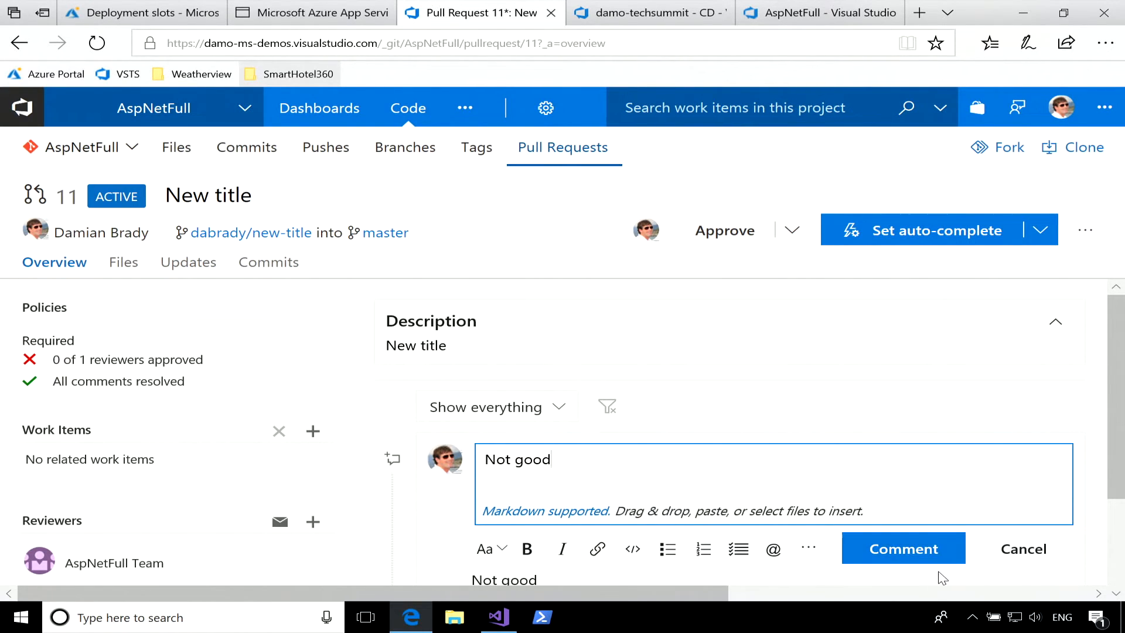
click(932, 554)
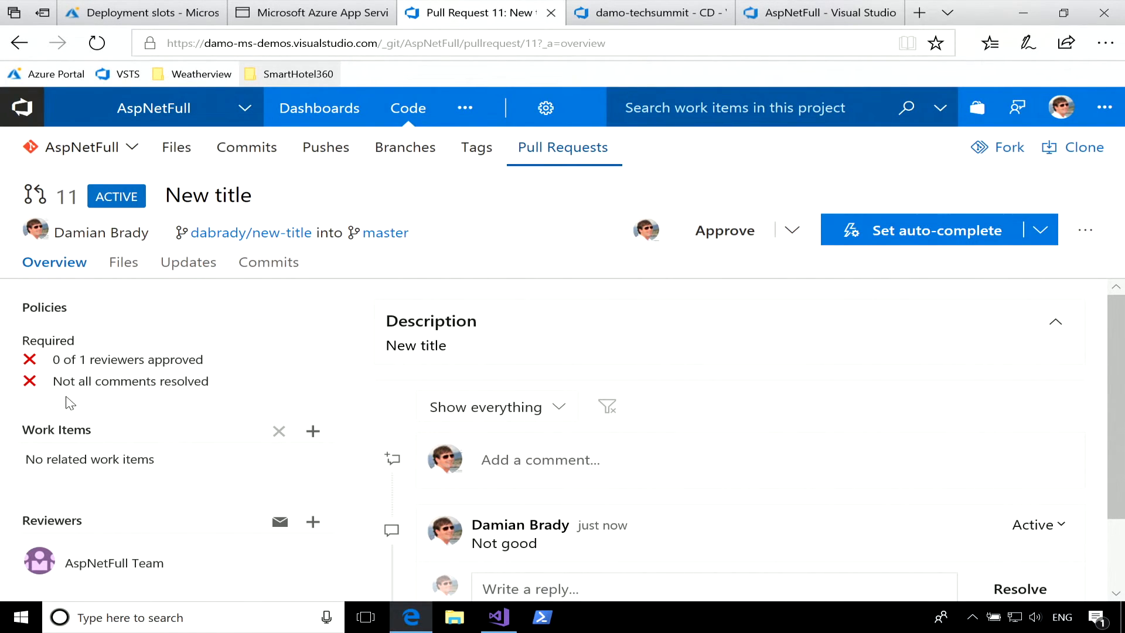
scroll(856, 452, down, 3)
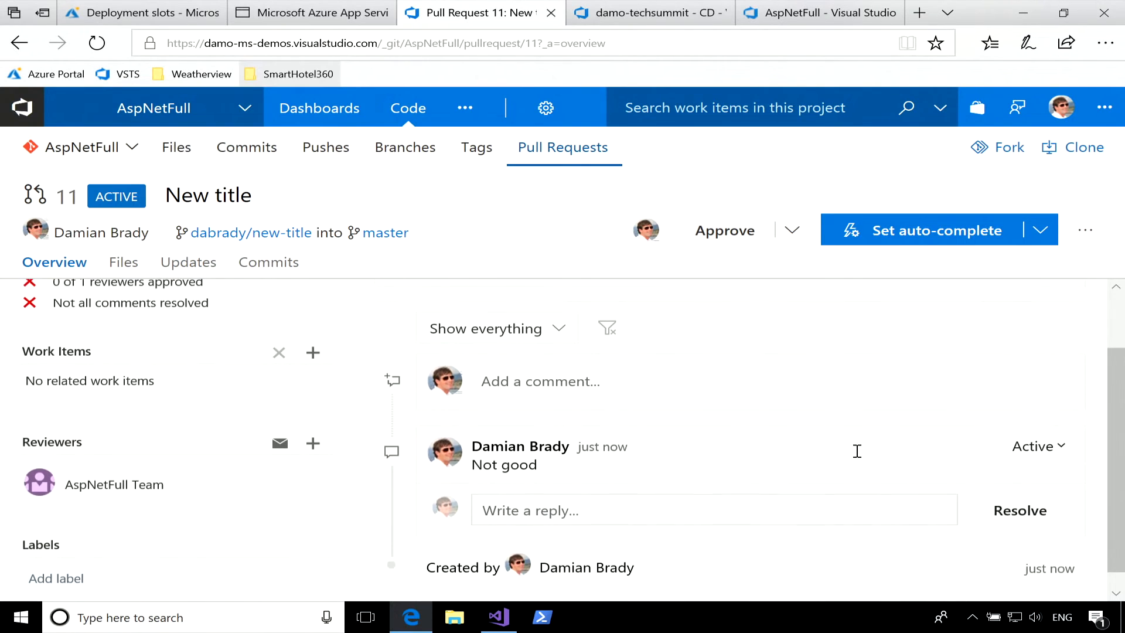
click(1033, 505)
Set the pull request to auto-complete with its source branch deleted after merging, and approve the pull request.
scroll(354, 349, up, 3)
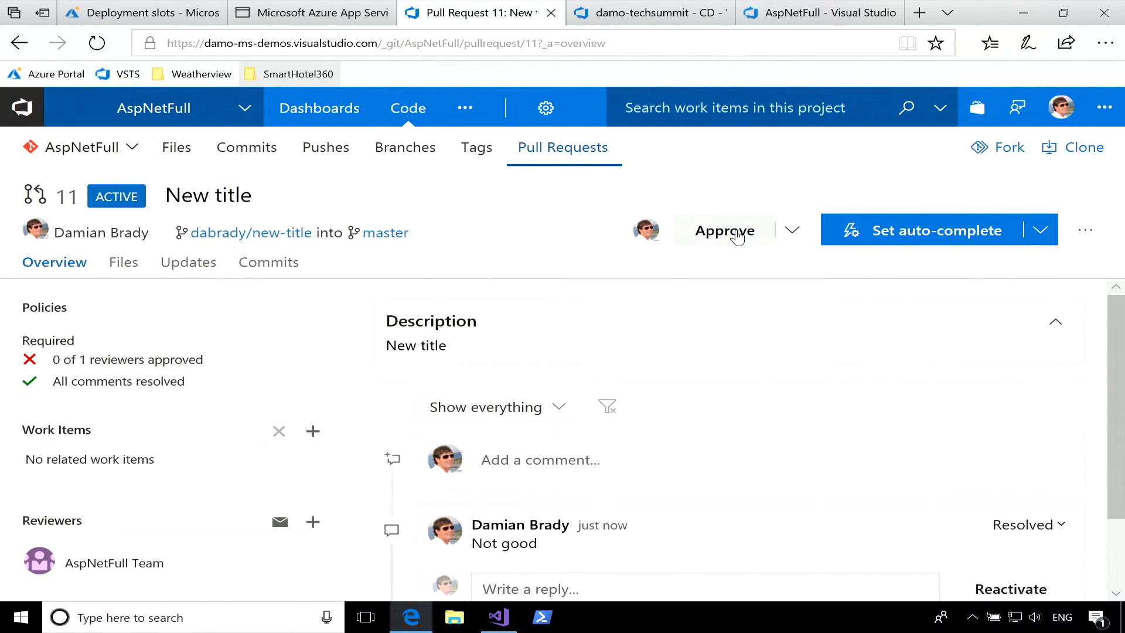
click(947, 246)
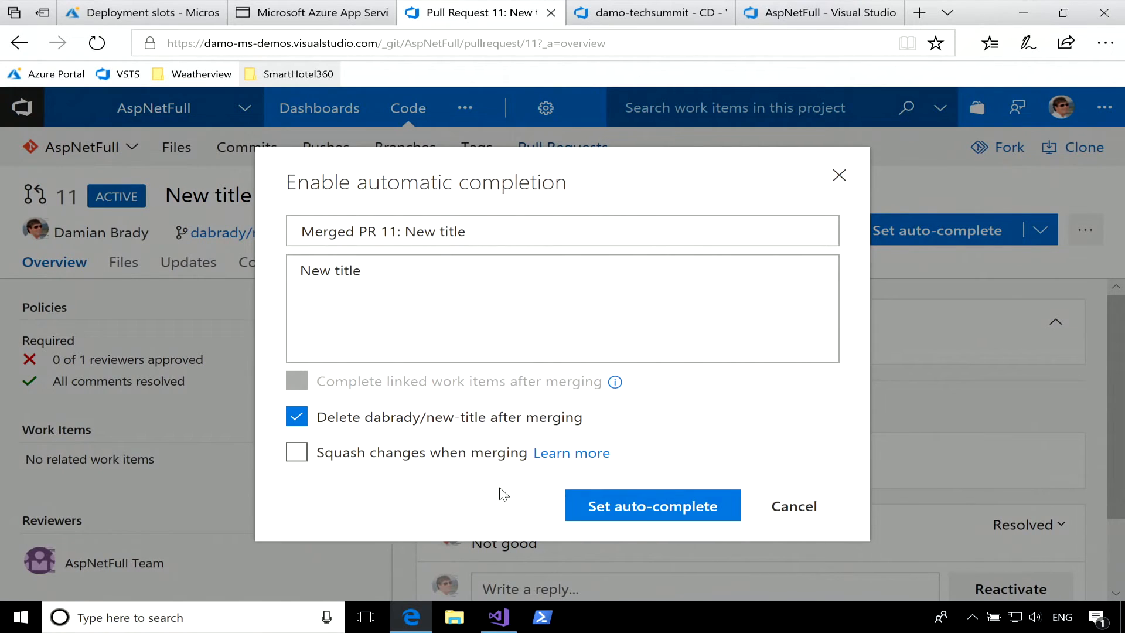
click(649, 510)
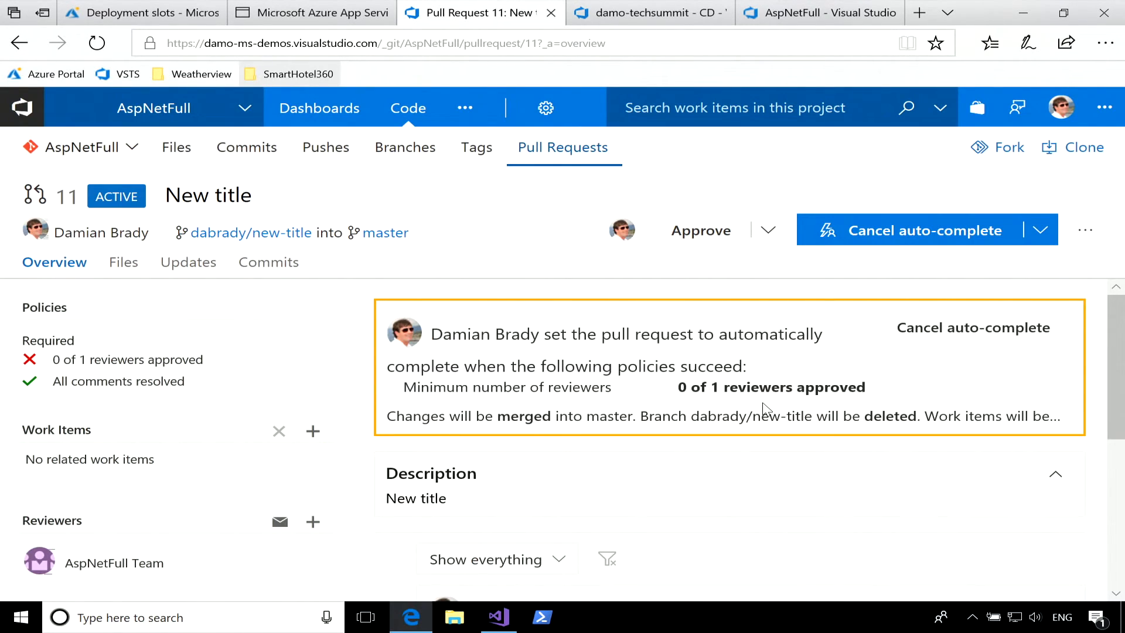
click(710, 237)
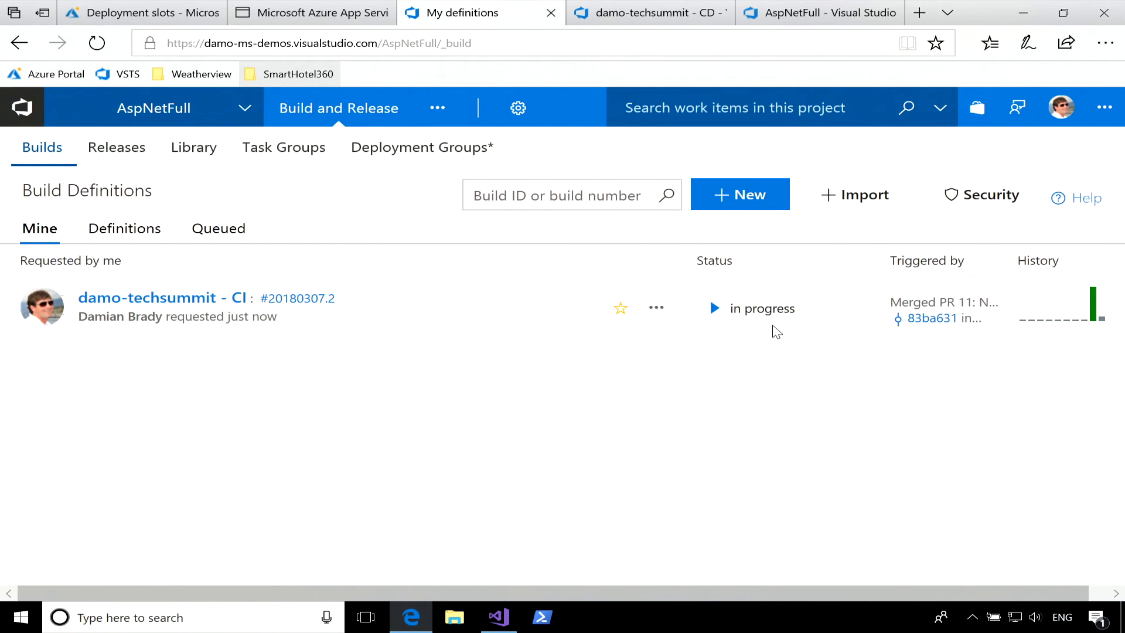
Open the damo-techsummit - CI build triggered by the merged pull request and examine its summary down to Deployments.
click(318, 302)
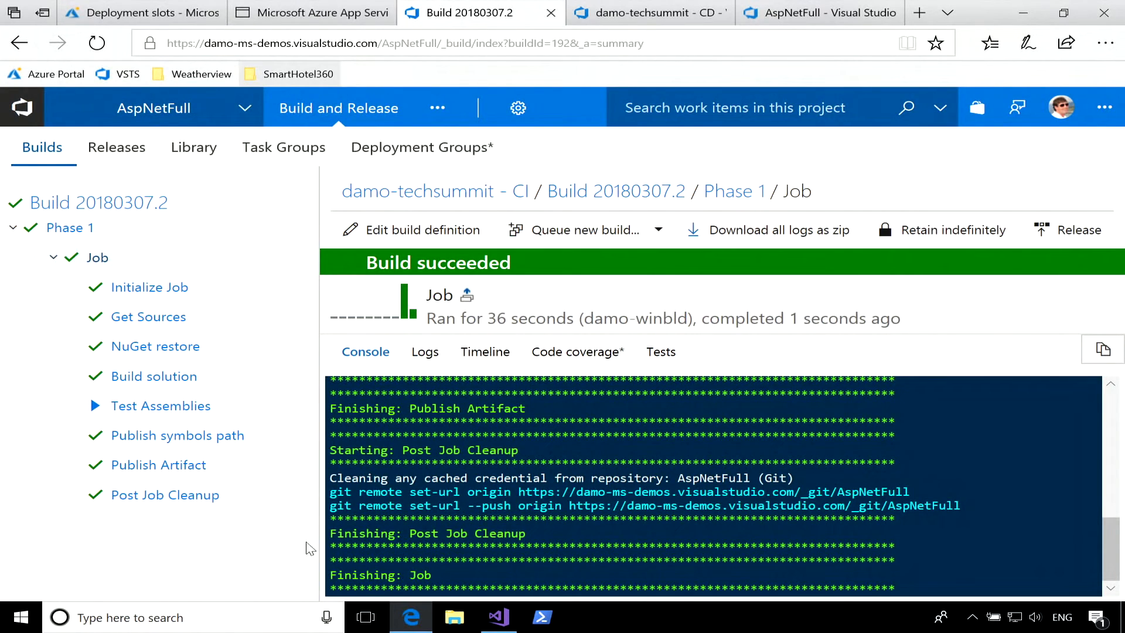
click(676, 193)
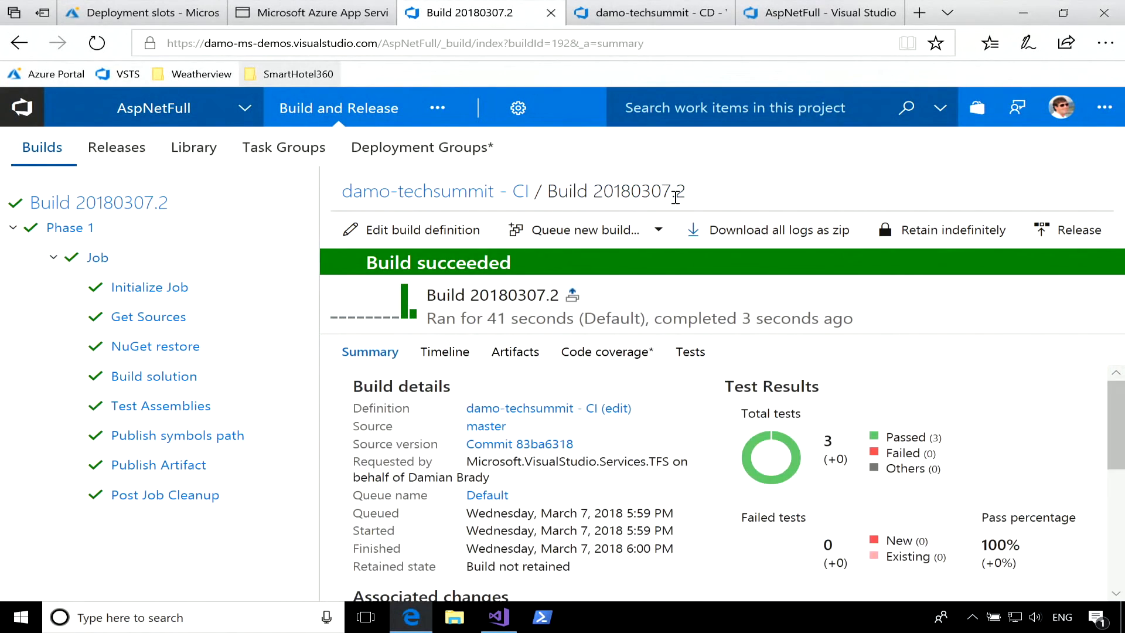
scroll(707, 445, down, 5)
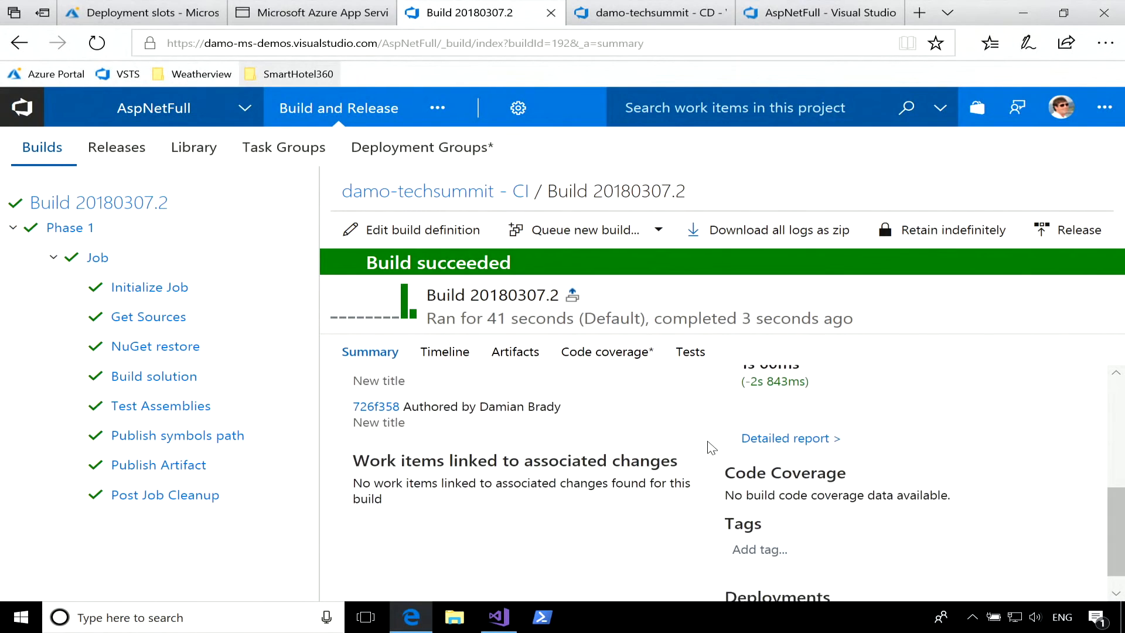
click(564, 352)
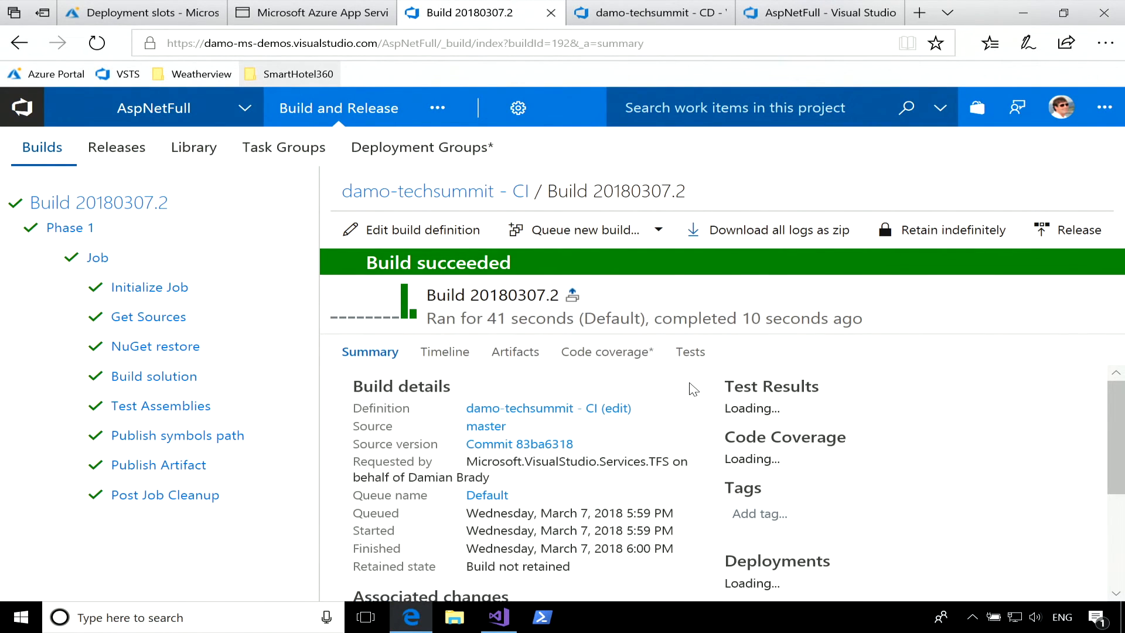
scroll(694, 389, down, 5)
scroll(693, 389, down, 2)
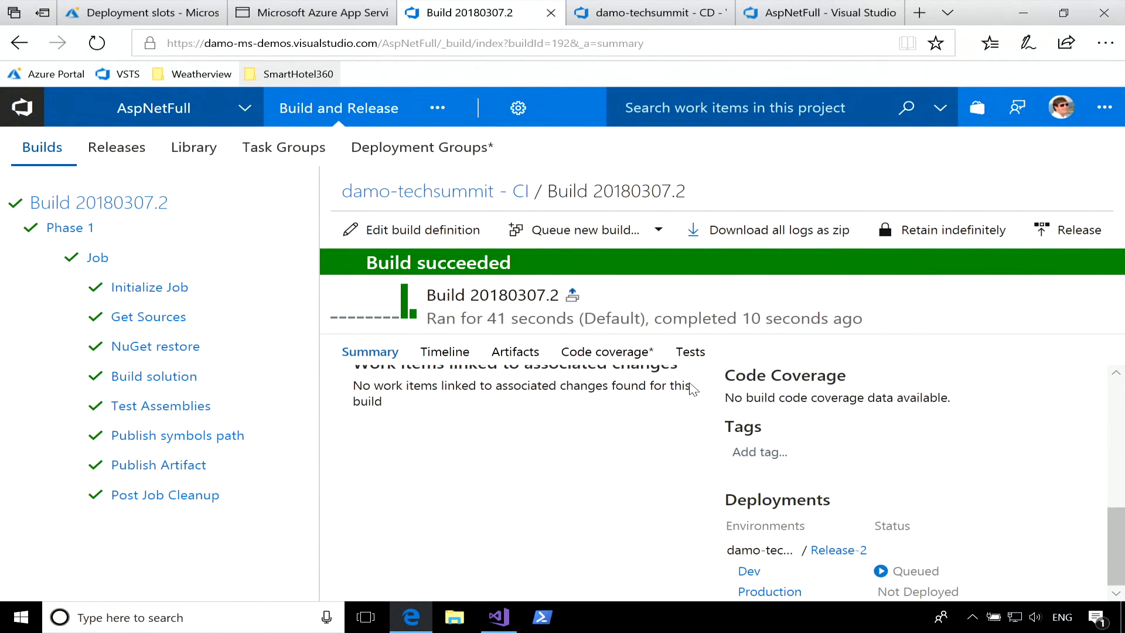
Open the Dev deployment's release logs from the build summary, look at the staging site's tab meanwhile, and refresh the deployment progress.
click(759, 574)
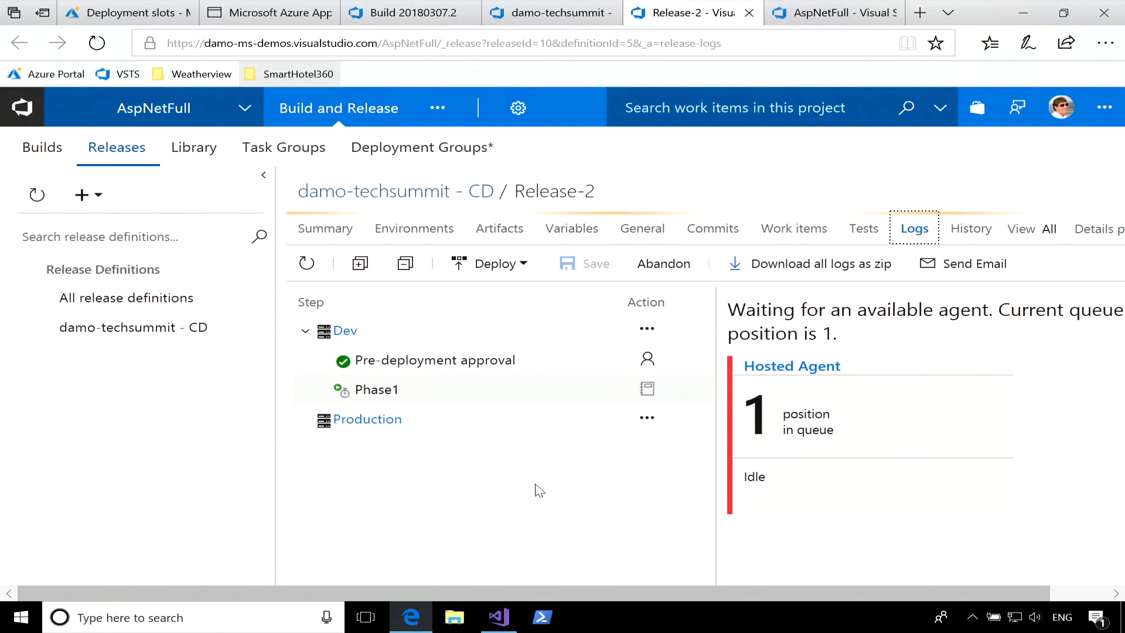
click(306, 264)
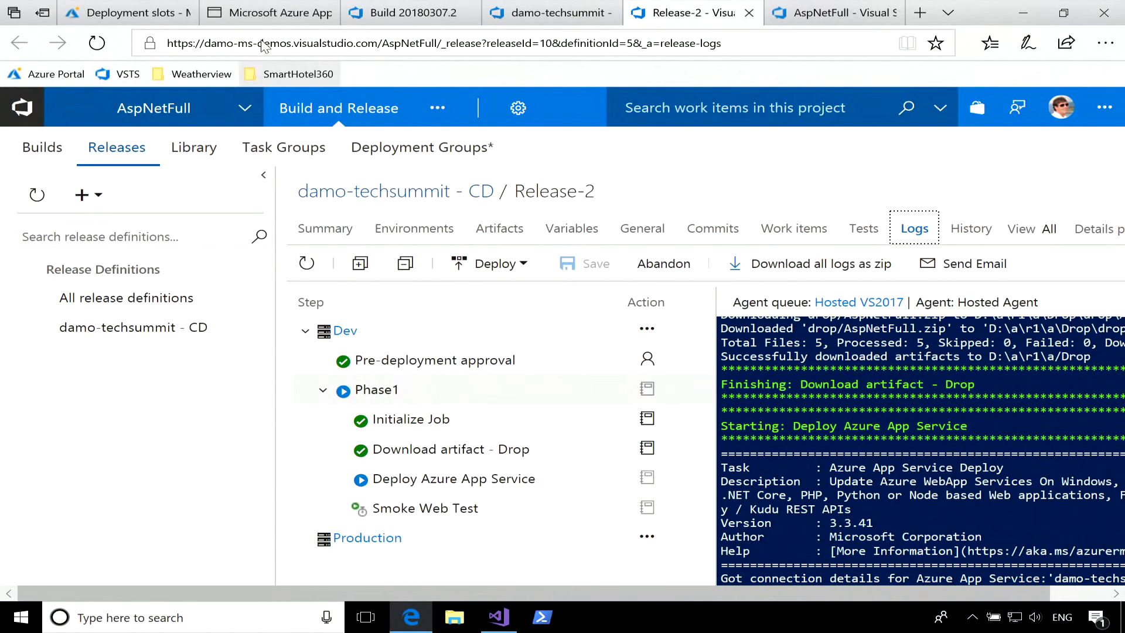
click(275, 13)
click(508, 44)
click(508, 44)
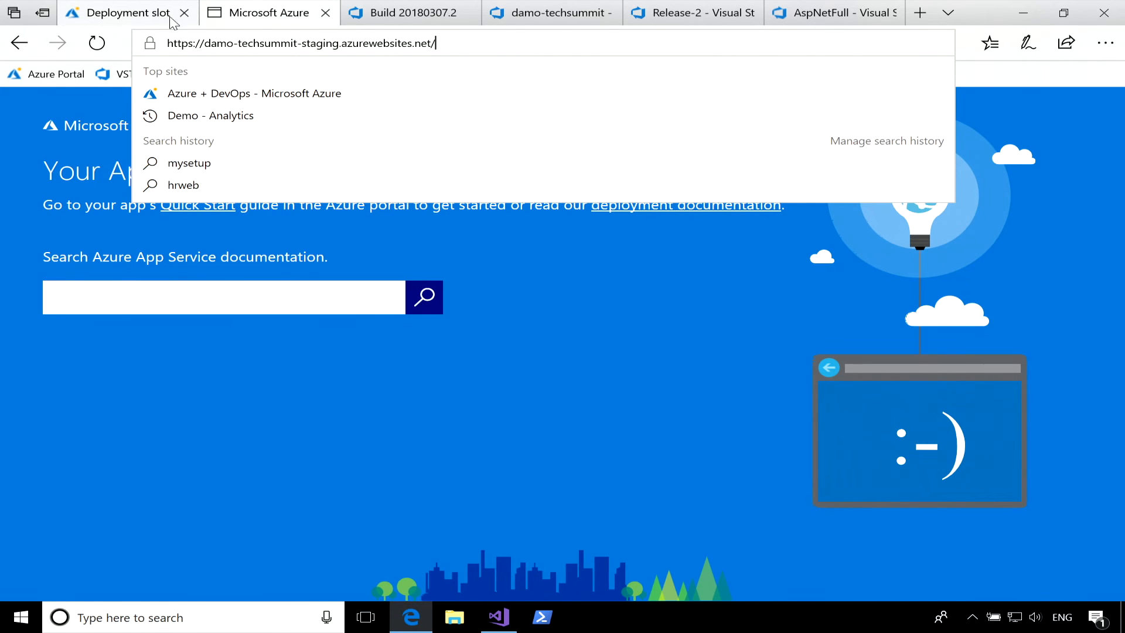
click(689, 15)
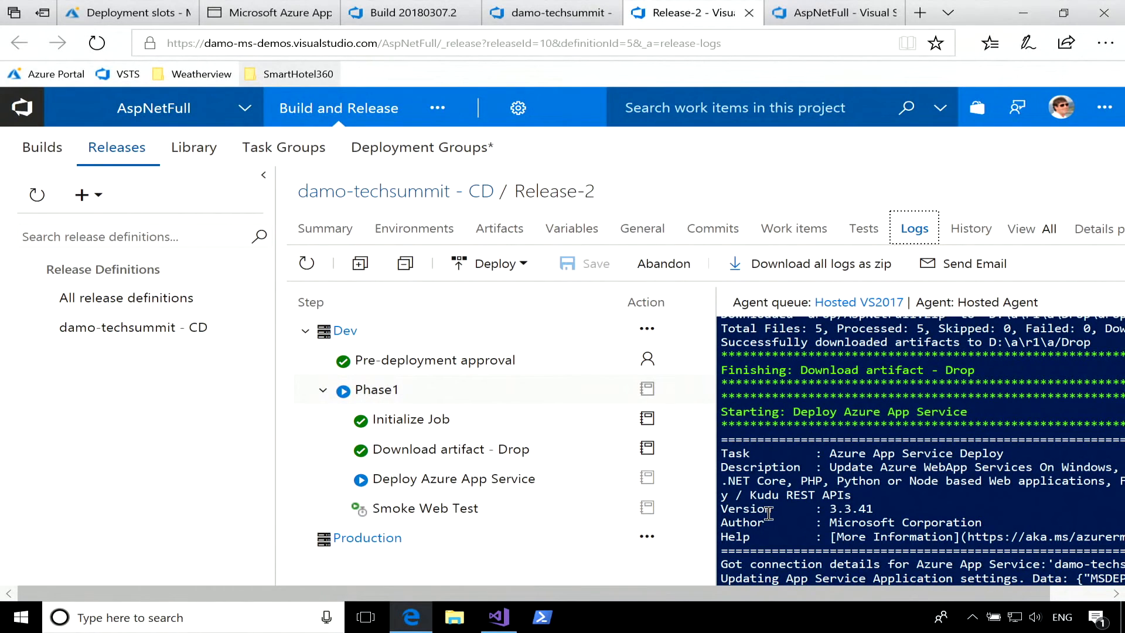
scroll(769, 513, right, 2)
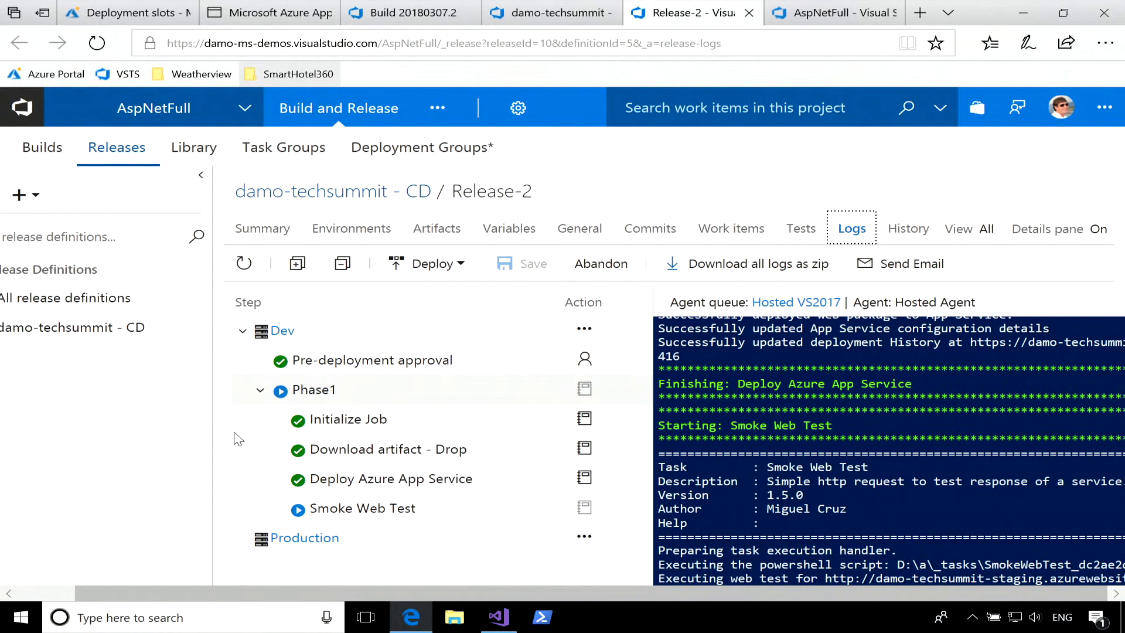
click(244, 265)
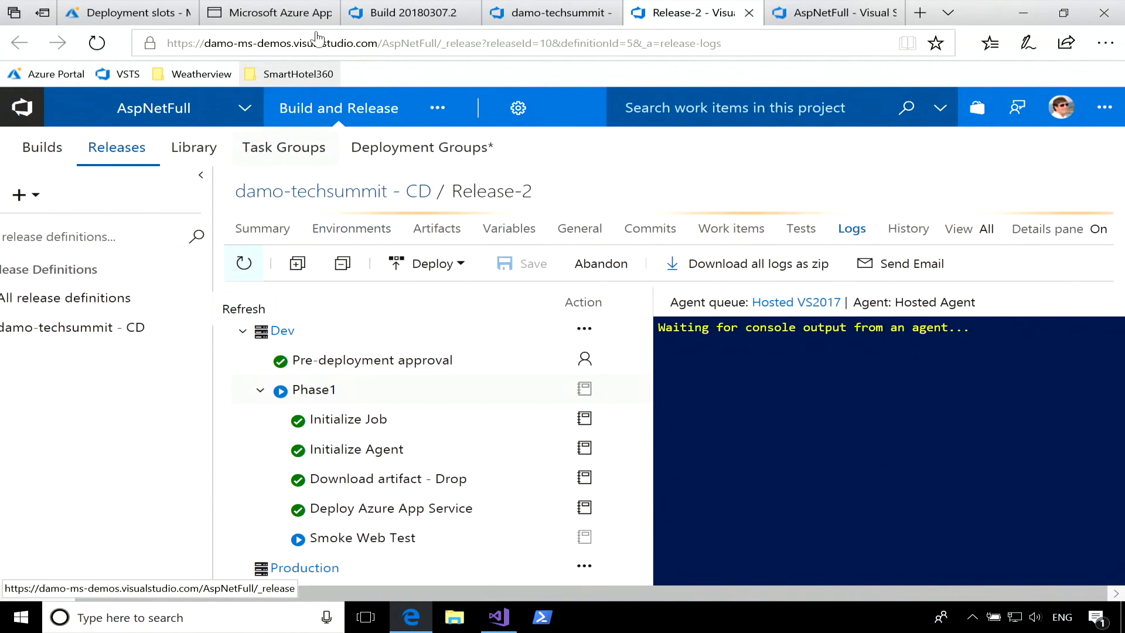
Reload the staging site at damo-techsummit-staging.azurewebsites.net to view the deployed home page.
click(283, 19)
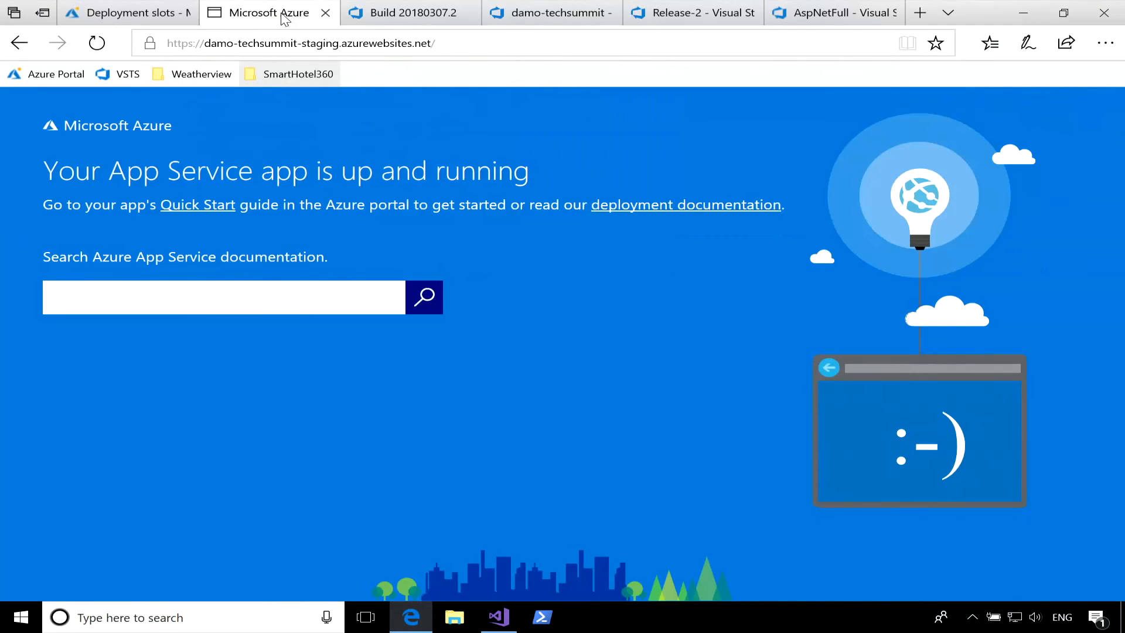
click(452, 45)
key(Return)
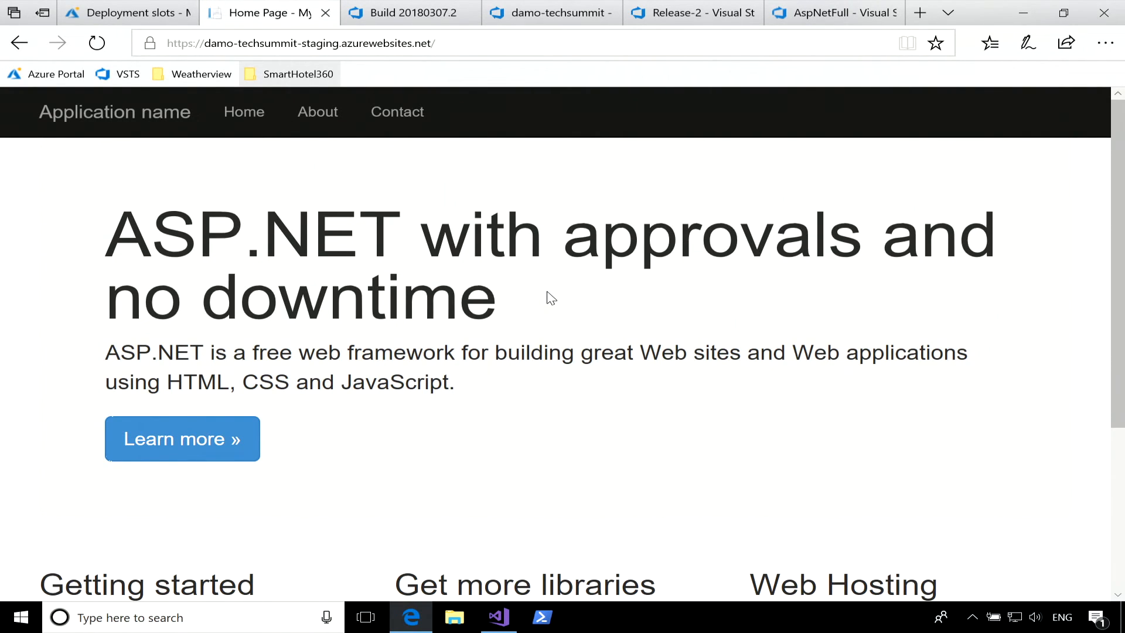
Go to the production site at damo-techsummit.azurewebsites.net by removing the staging suffix from the current address.
click(335, 45)
click(340, 45)
key(BackSpace)
key(BackSpace)
key(BackSpace)
key(BackSpace)
key(BackSpace)
key(BackSpace)
key(BackSpace)
key(BackSpace)
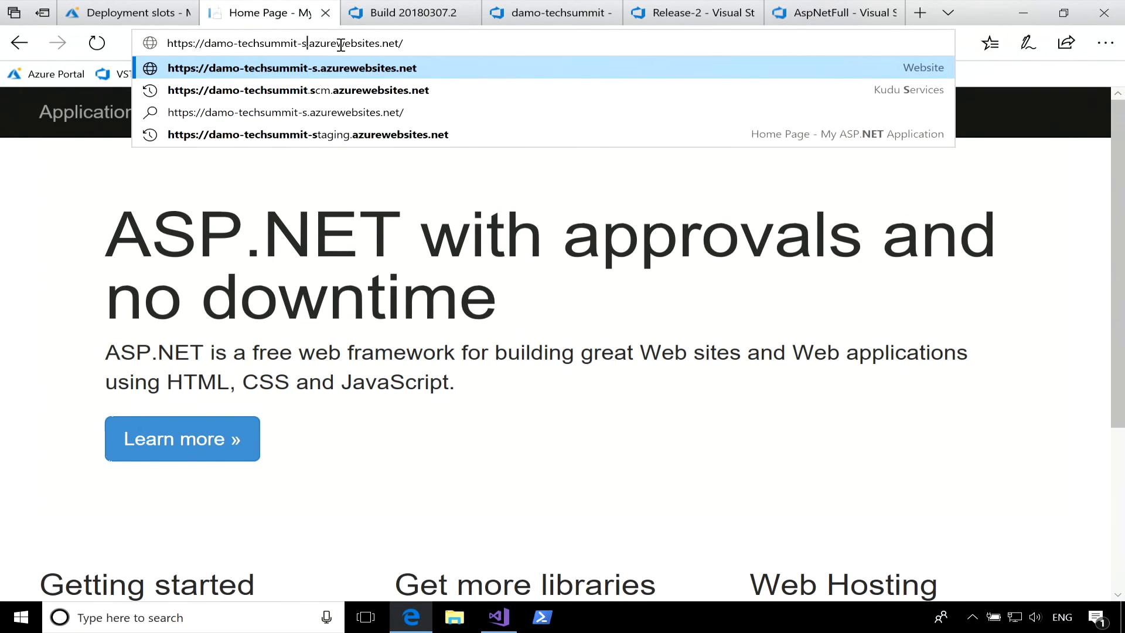
key(Return)
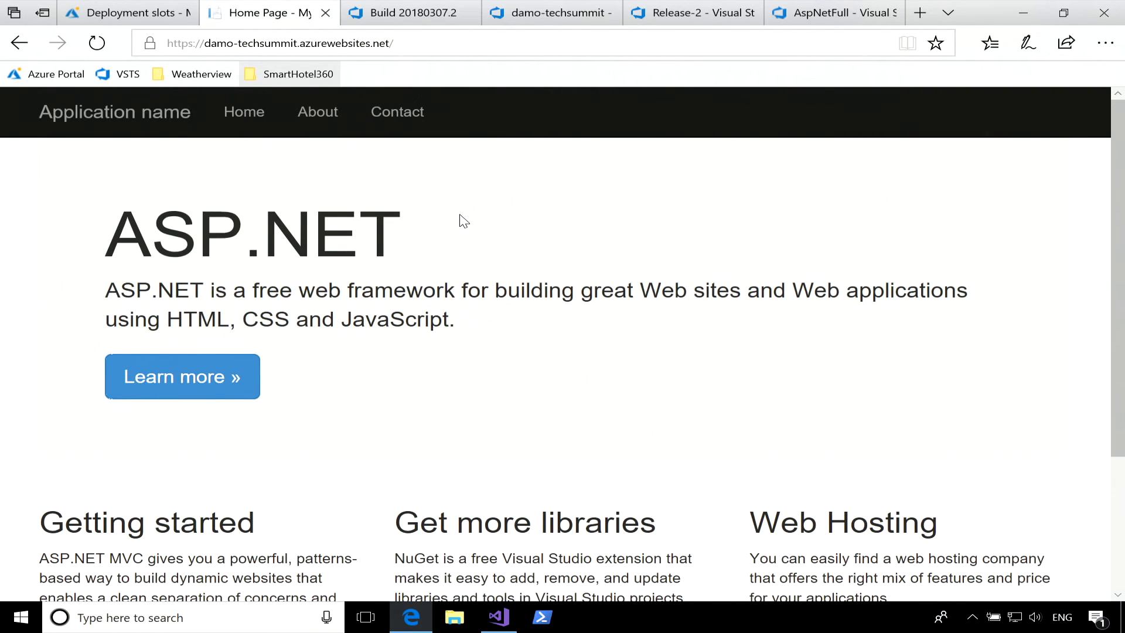
Check the Production deployment in the Release-2 logs, and view the damo-techsummit app's Continuous Delivery (Preview) page in the Azure portal.
click(669, 14)
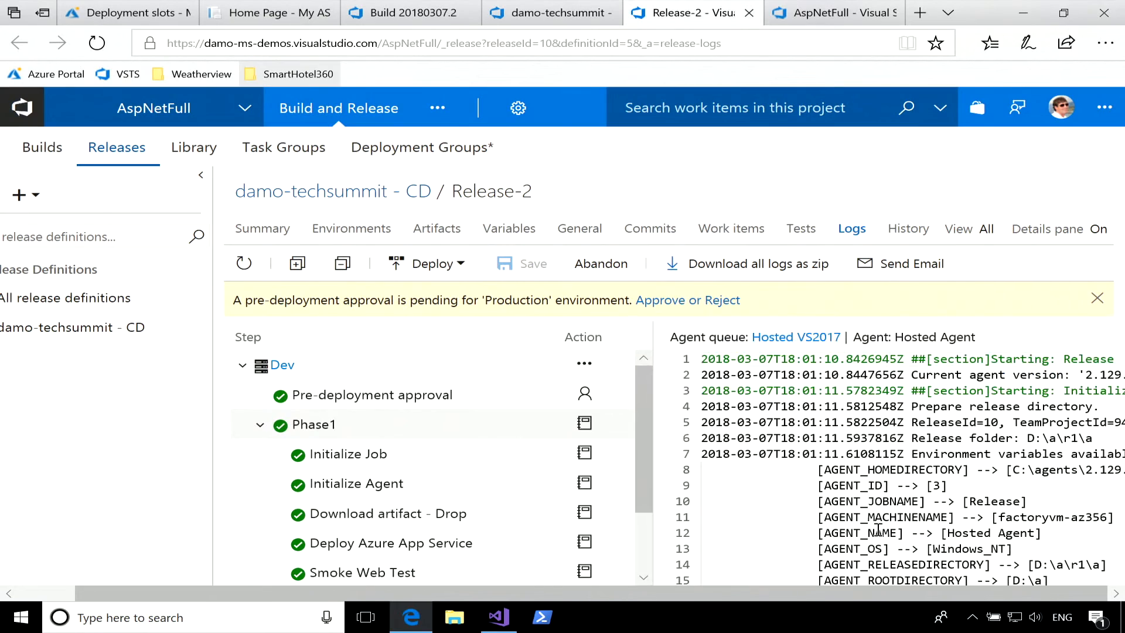
scroll(436, 398, down, 3)
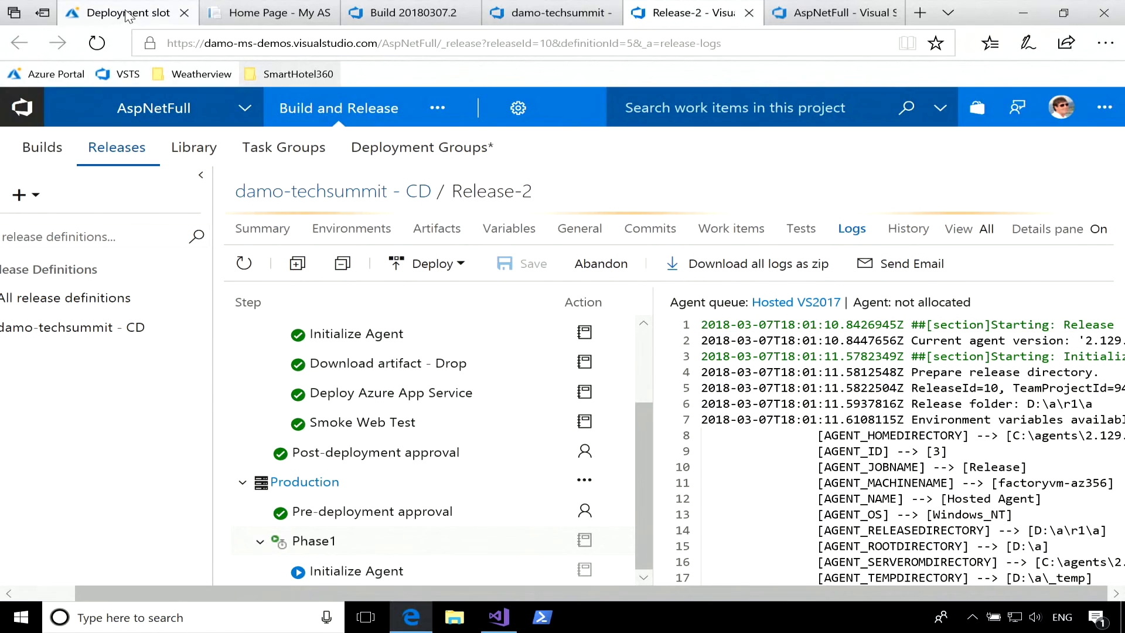
click(126, 13)
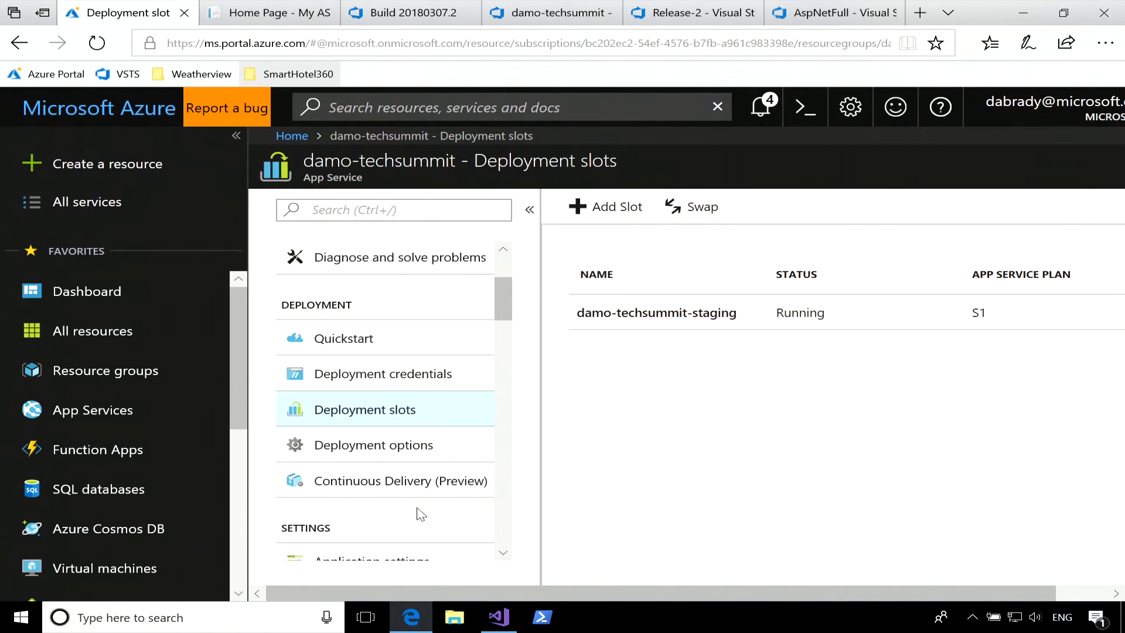
click(379, 486)
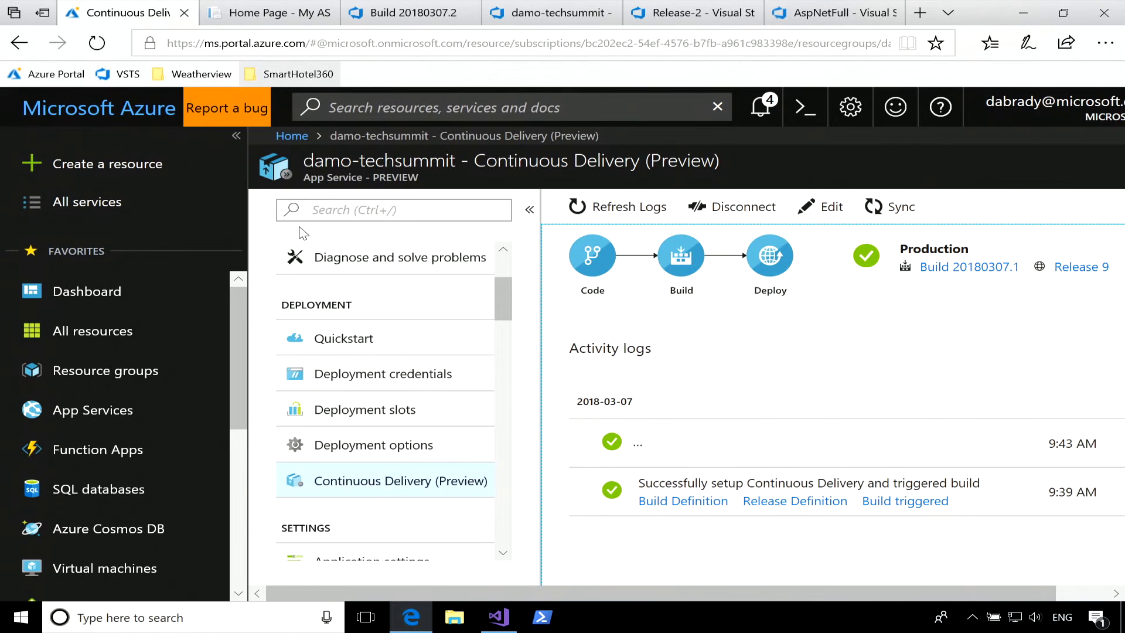
Reload the production site and keep browsing between its Home, About and Contact pages during the slot swap to check for downtime.
click(98, 51)
click(101, 54)
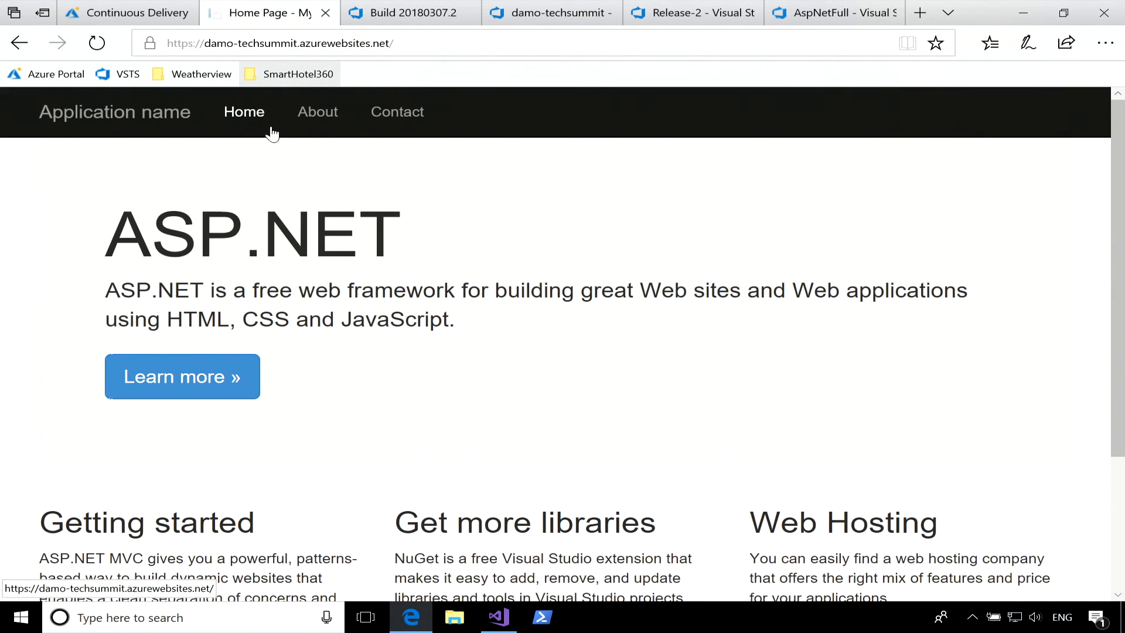
click(318, 124)
click(404, 116)
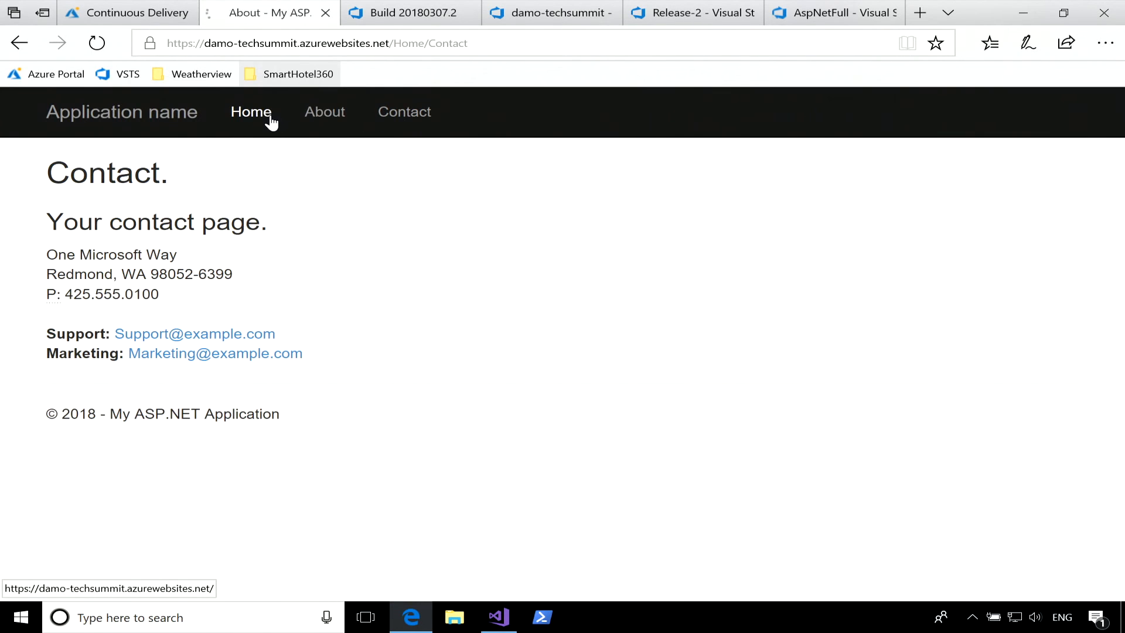
click(271, 116)
click(321, 114)
click(425, 117)
click(271, 119)
click(323, 117)
click(136, 124)
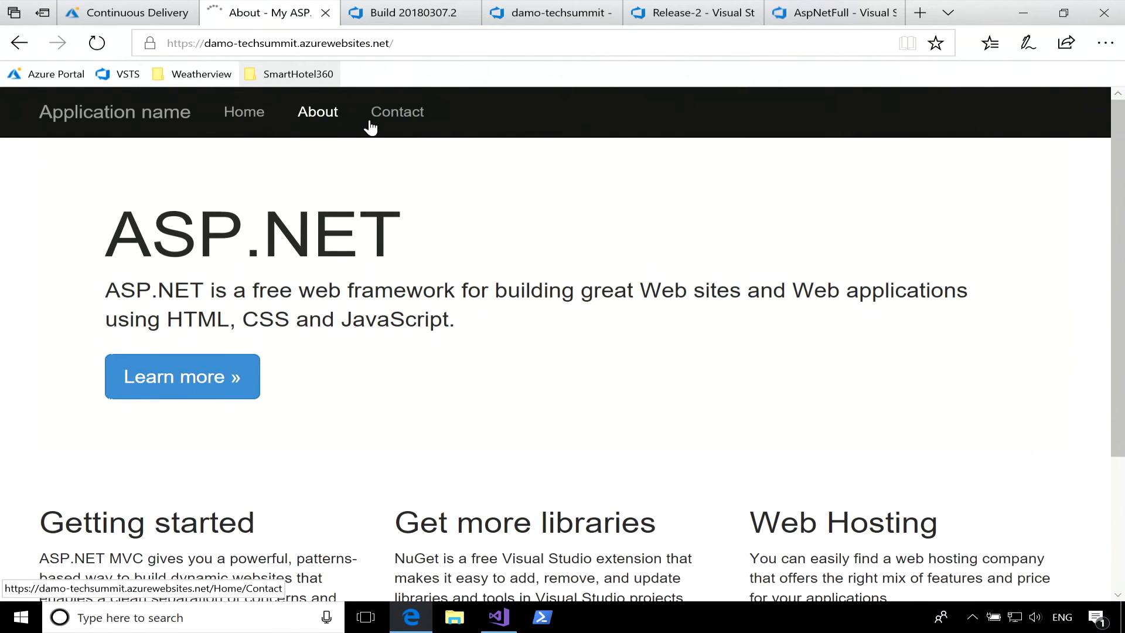
click(389, 121)
click(264, 123)
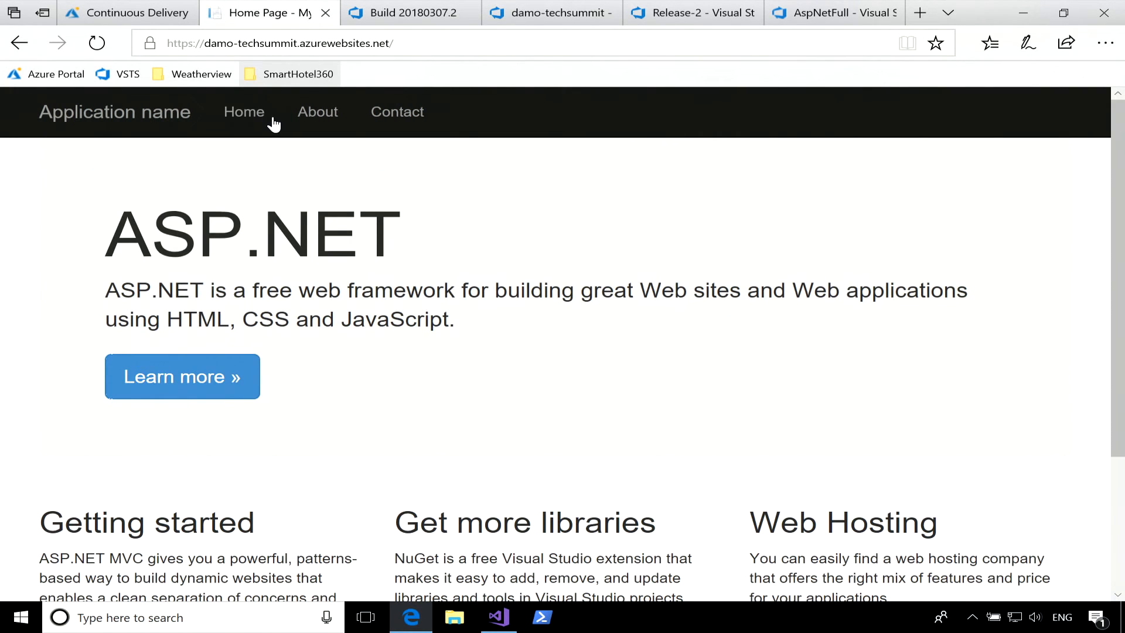
click(339, 116)
click(244, 113)
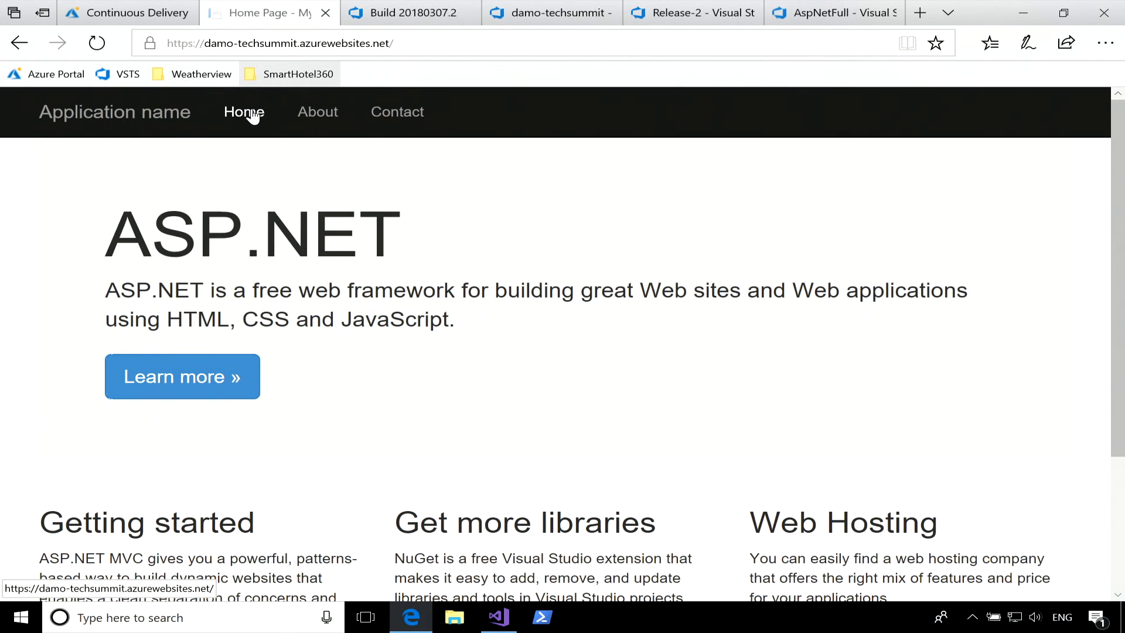
click(312, 125)
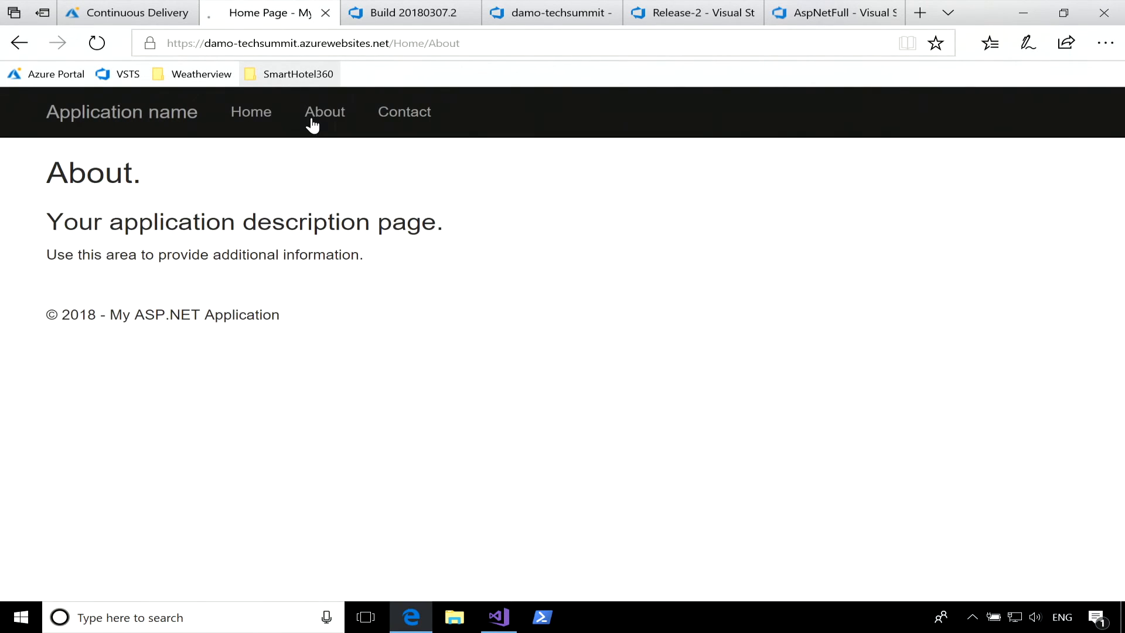
click(258, 124)
click(303, 120)
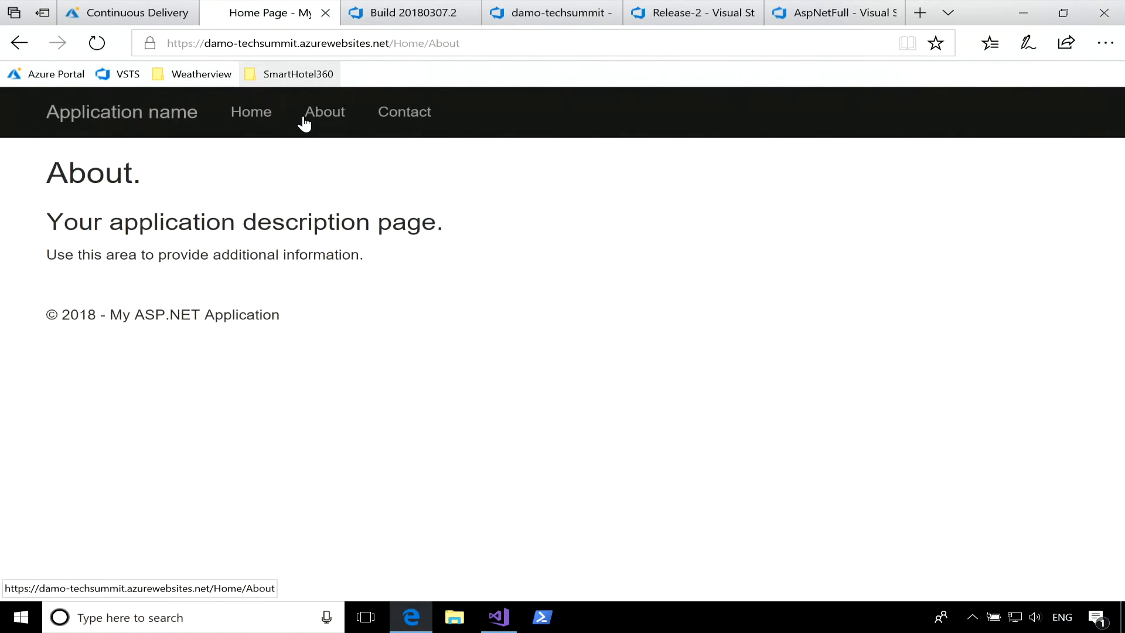
click(392, 120)
click(250, 117)
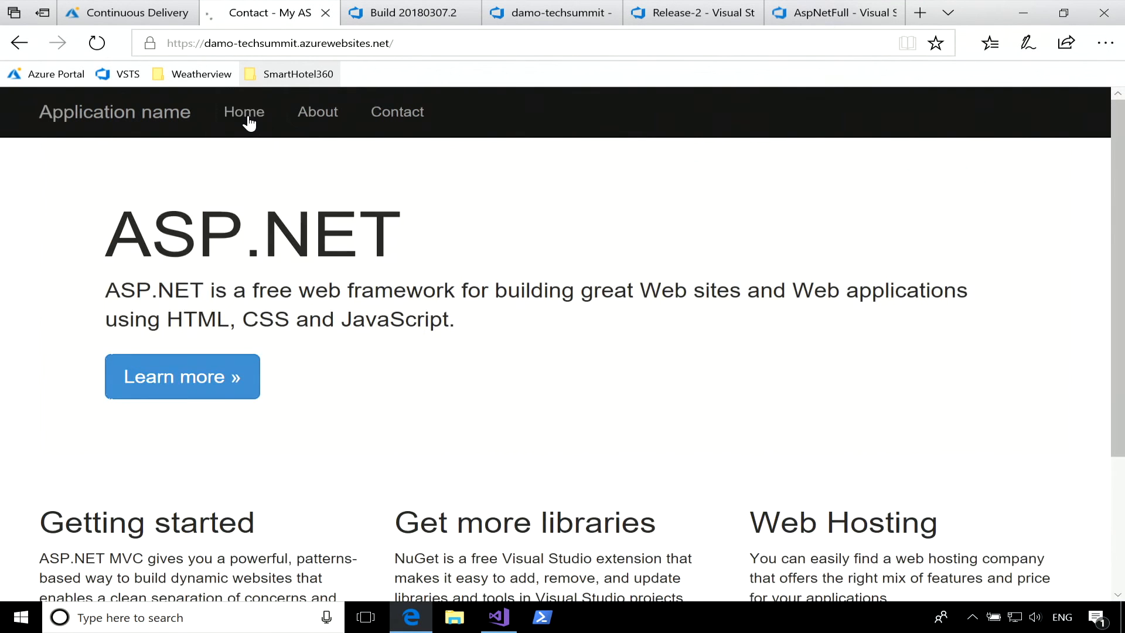
click(323, 123)
click(394, 120)
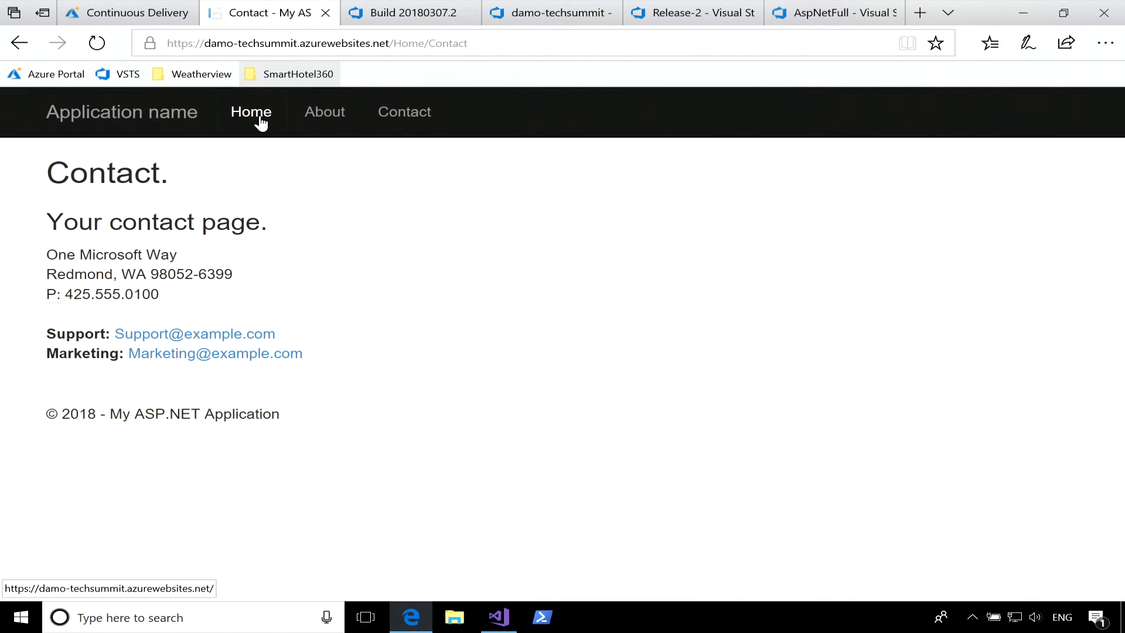
click(261, 123)
click(332, 118)
click(261, 116)
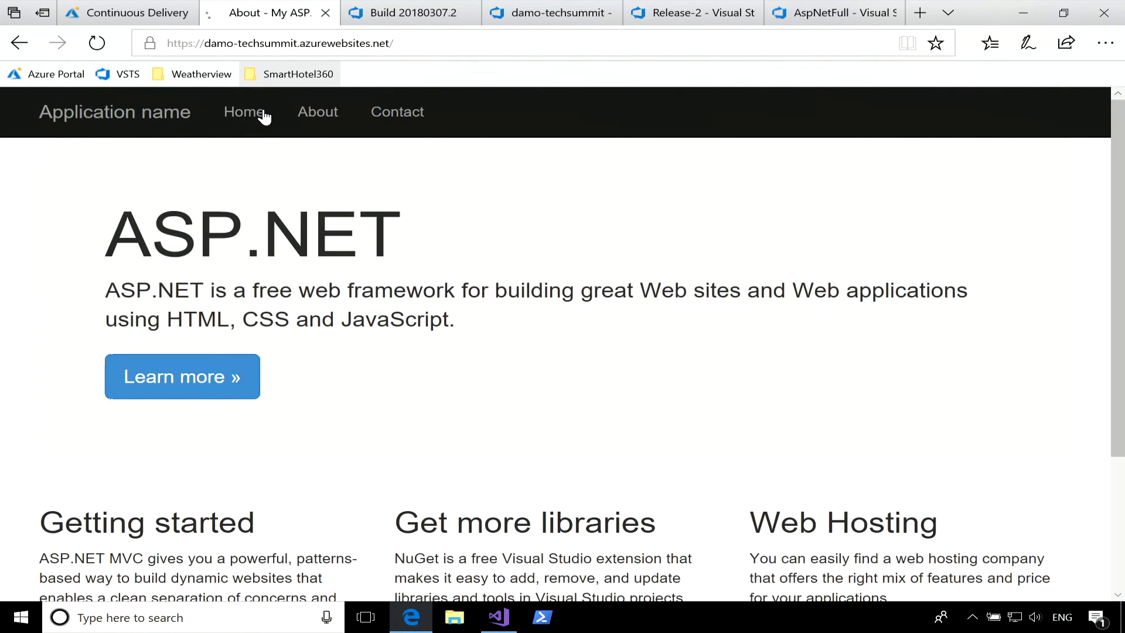
click(326, 122)
click(265, 118)
click(314, 117)
click(163, 126)
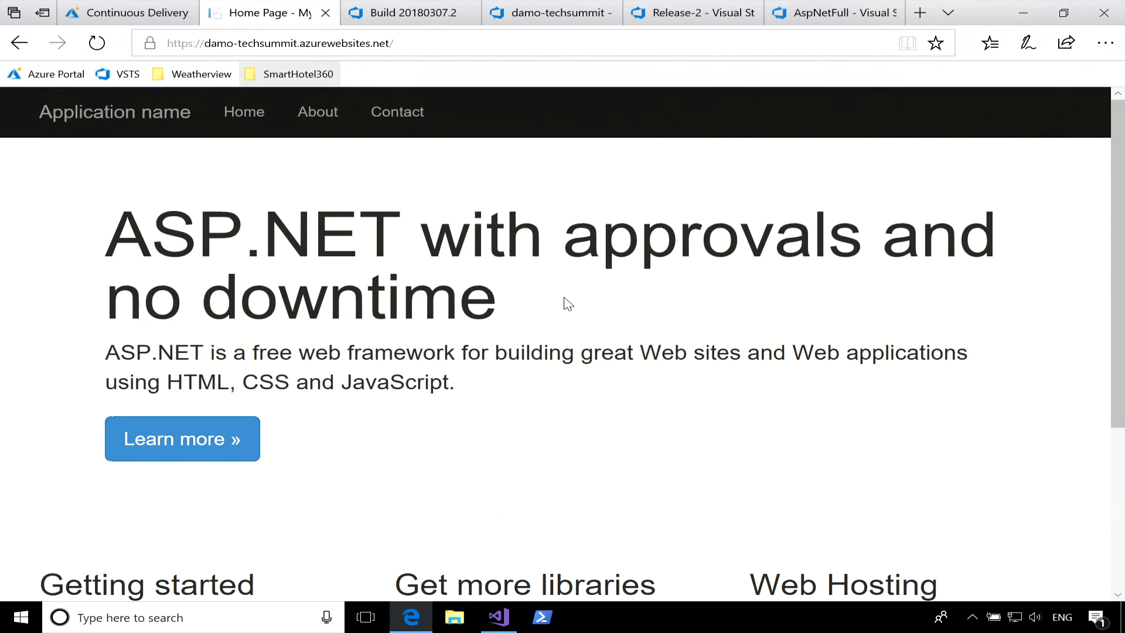
Open the bookmarked SmartHotel360 home page and look over its banner and room search section.
click(319, 77)
click(304, 95)
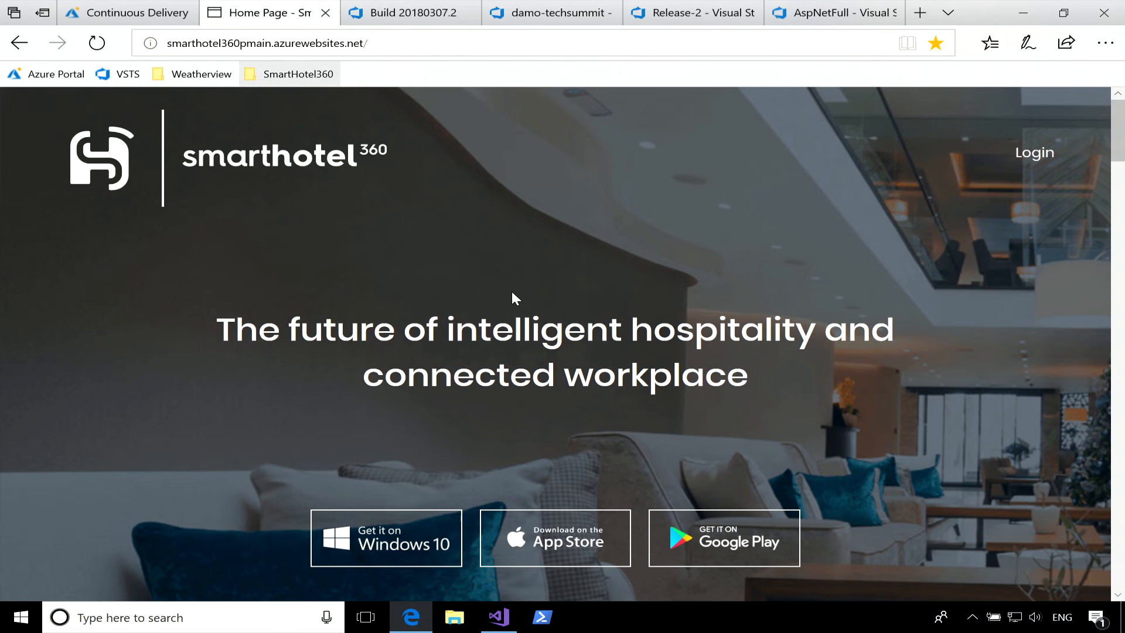
scroll(913, 392, down, 5)
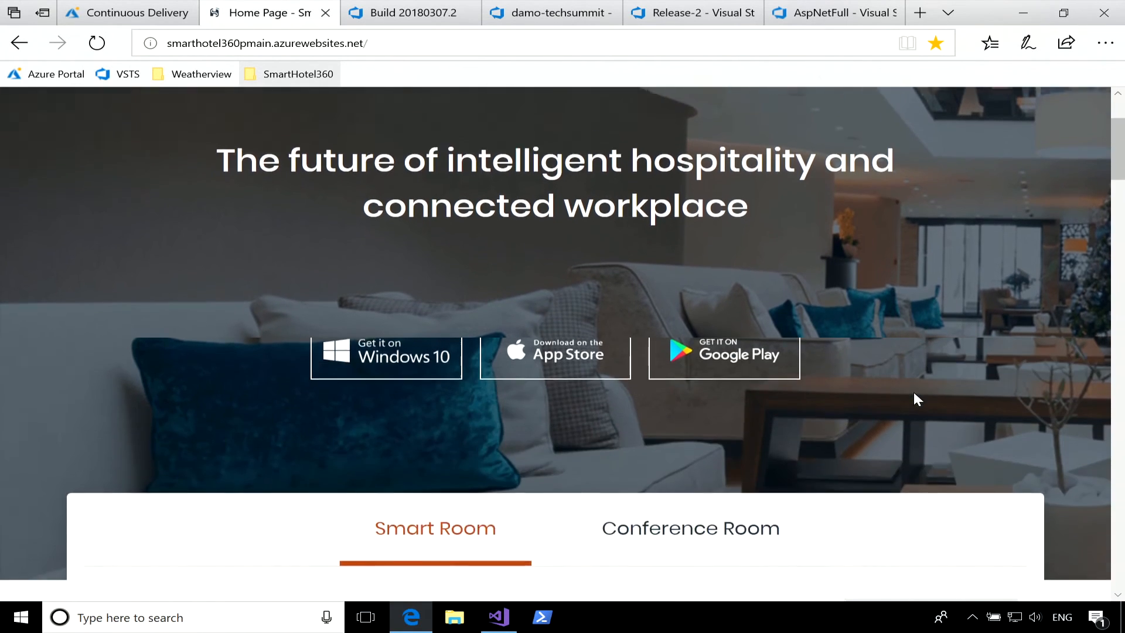
scroll(913, 392, up, 5)
Open the bookmarked SmartHotel360 Pets page and find its pet picture upload section.
click(296, 74)
click(317, 126)
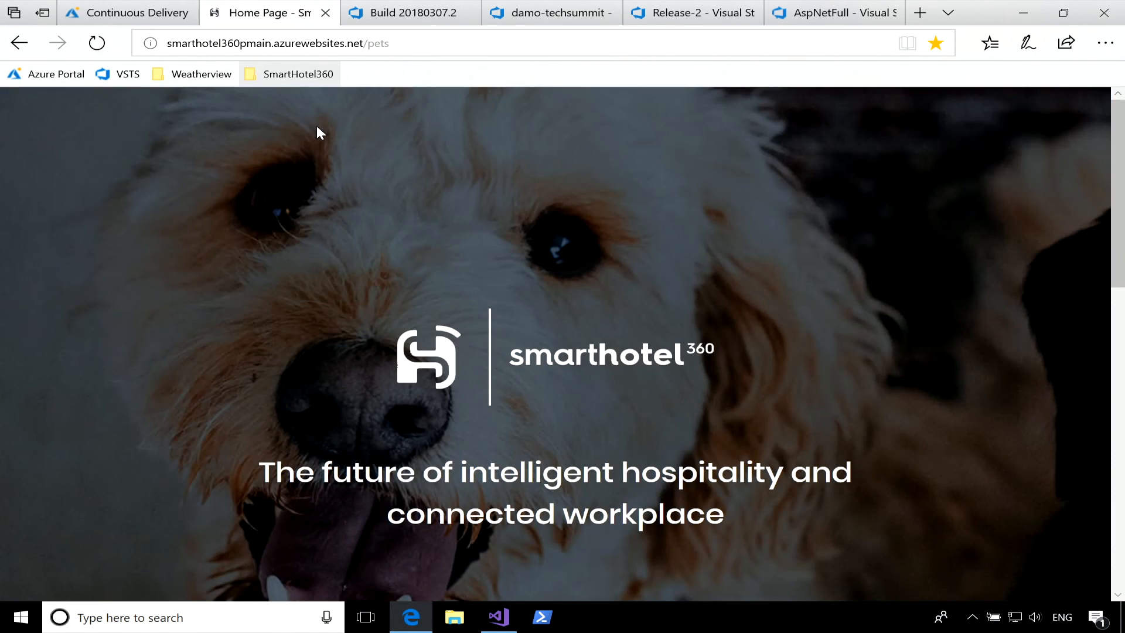
scroll(717, 339, down, 5)
scroll(717, 328, down, 4)
scroll(715, 262, up, 3)
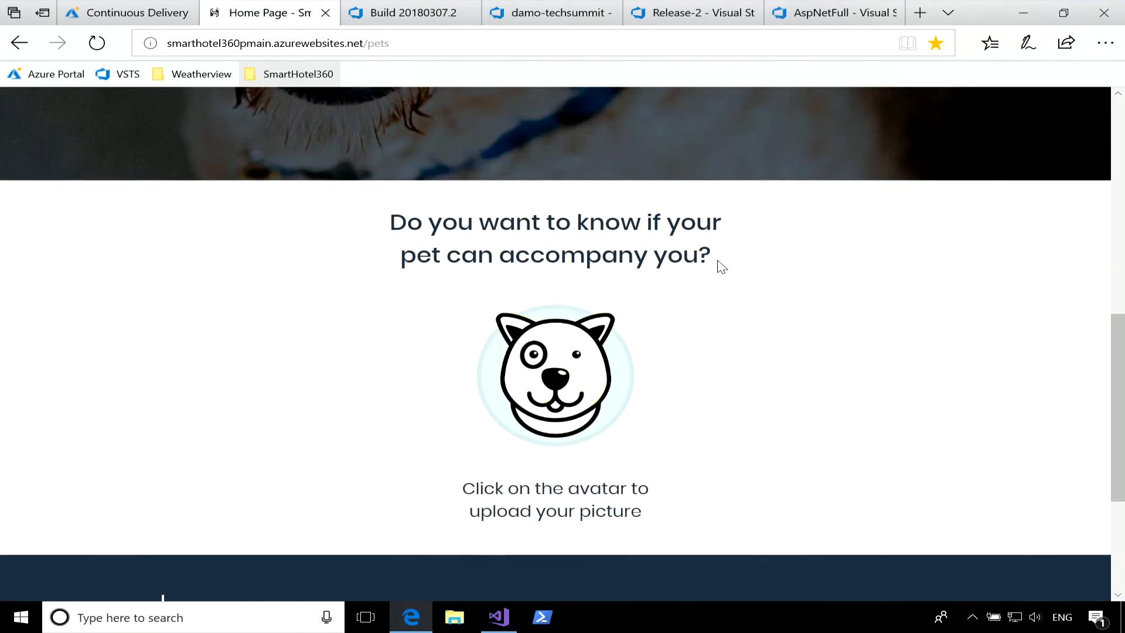
Upload dog.png from the images folder in c:\demos as the pet picture.
click(565, 372)
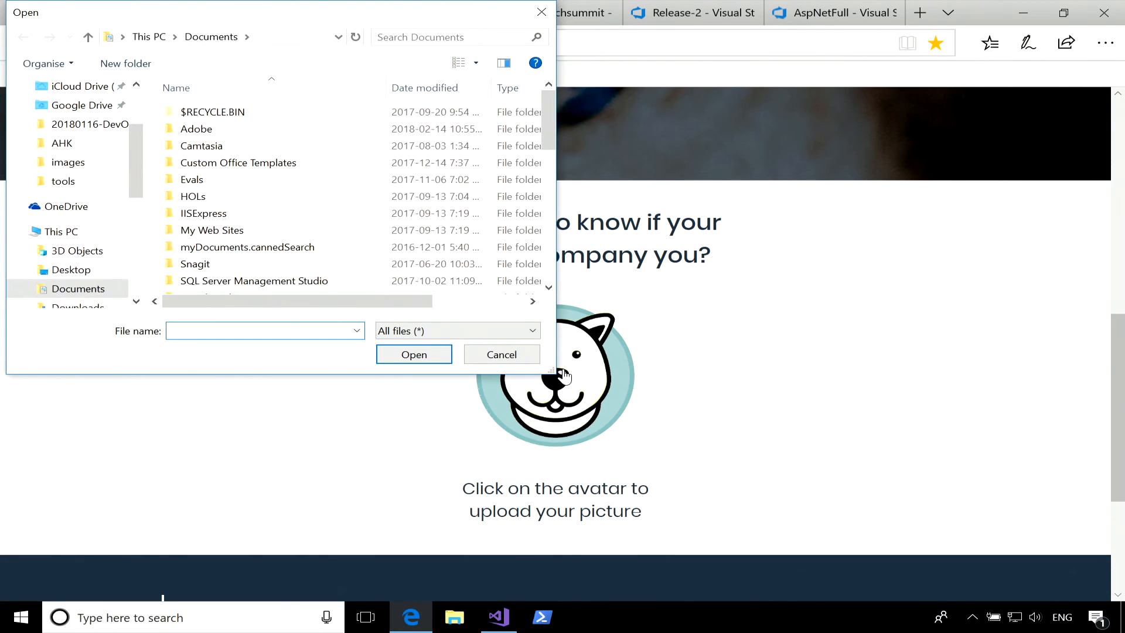
click(281, 41)
text(c:\demos)
key(Return)
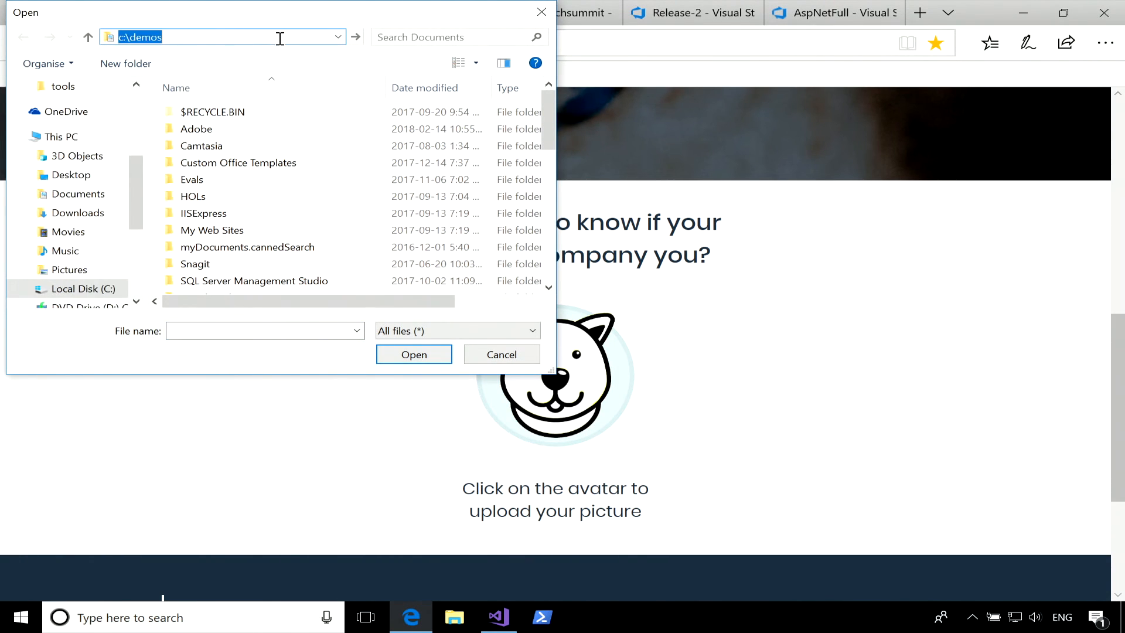
double_click(205, 197)
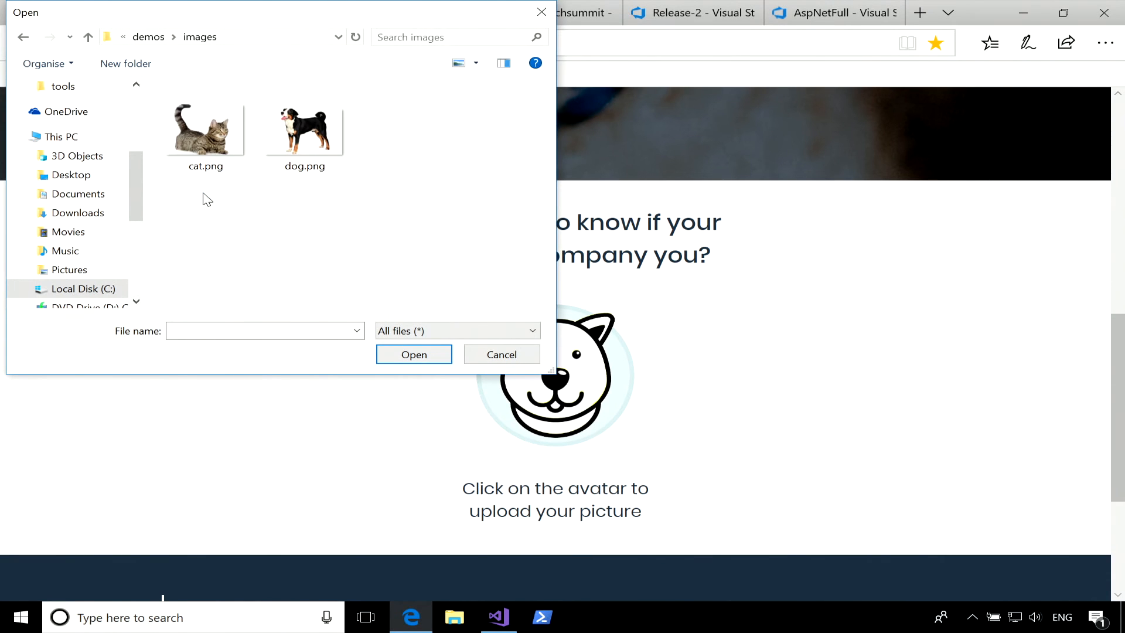
click(311, 137)
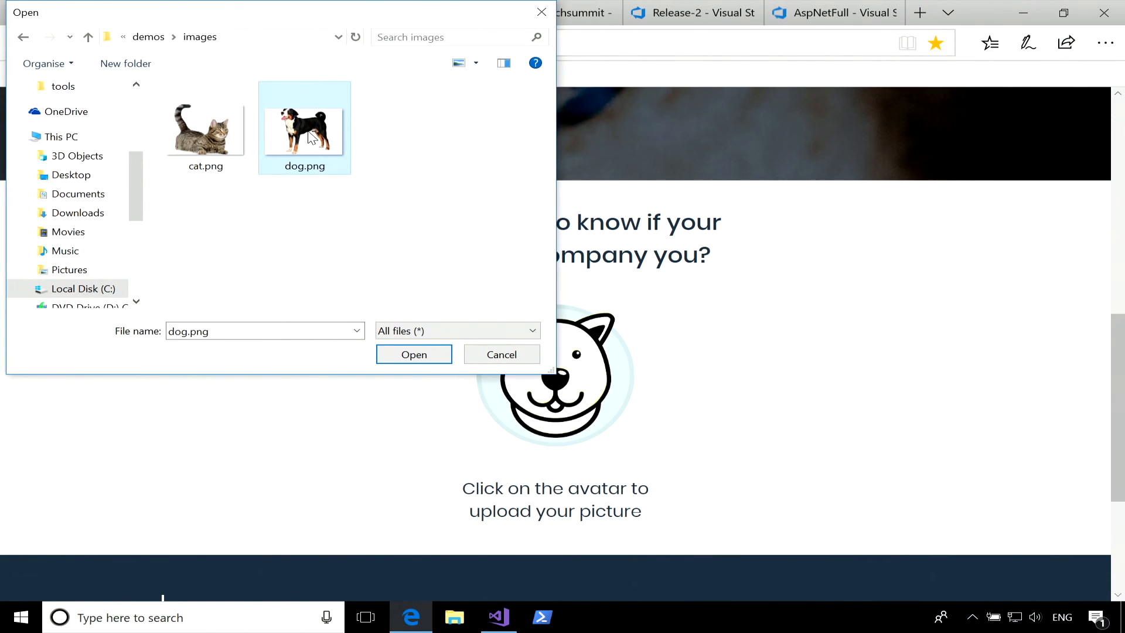
click(415, 352)
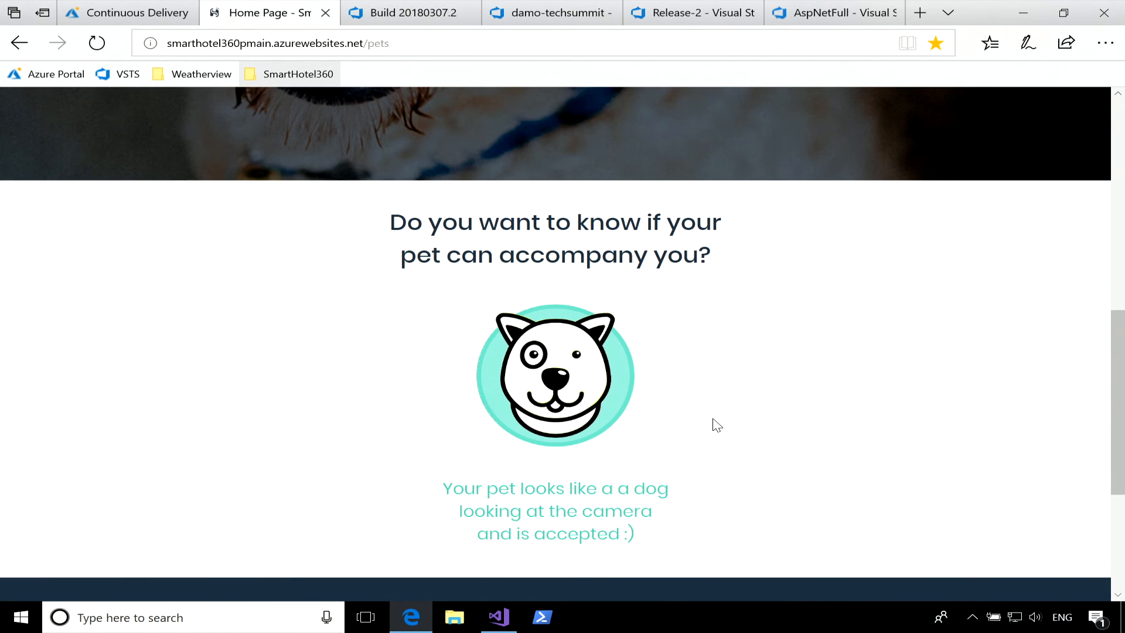
Upload cat.png from the same images folder as the pet picture.
click(561, 398)
click(206, 155)
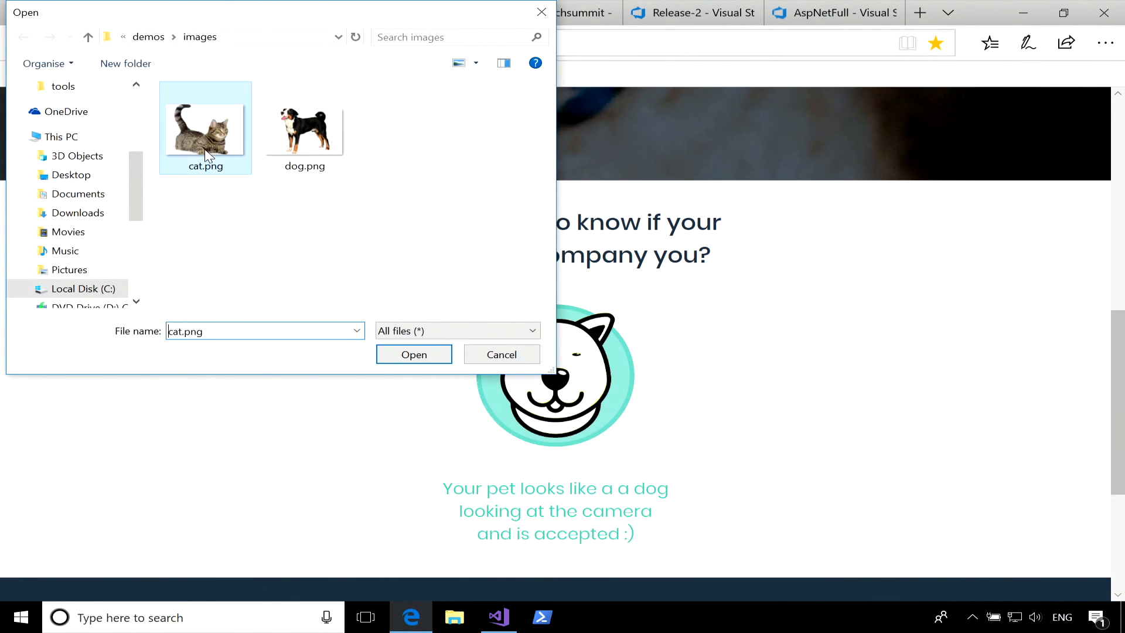
click(413, 355)
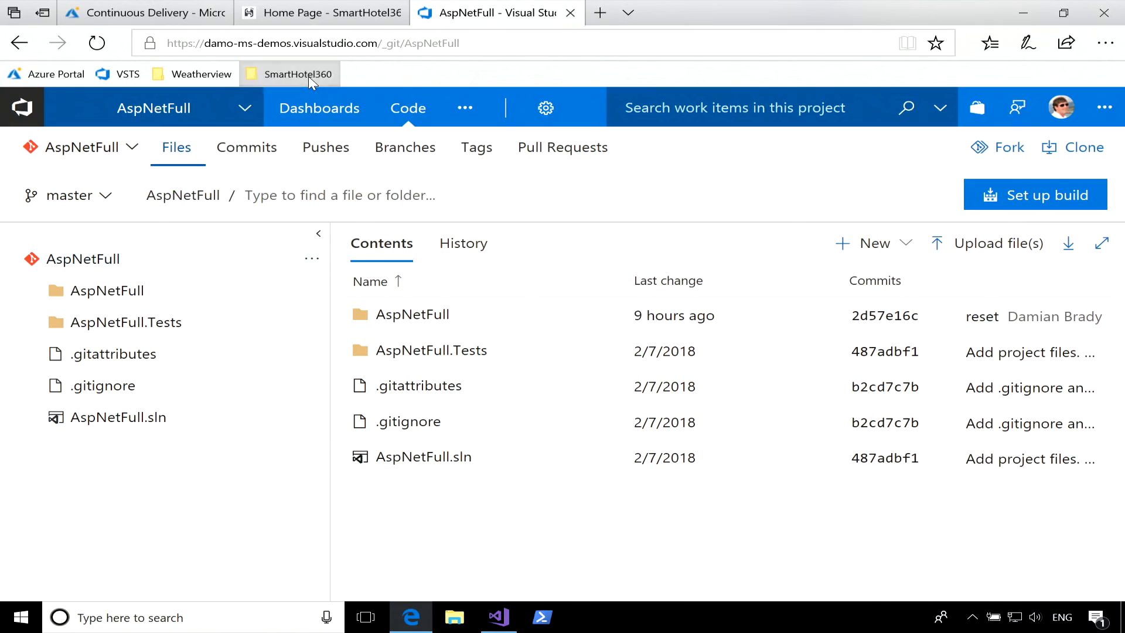
Open the SmartHotel360 project's Overview dashboard, and the smarthotel360pmain-ai02 Application Insights resource in a new browser tab.
click(308, 76)
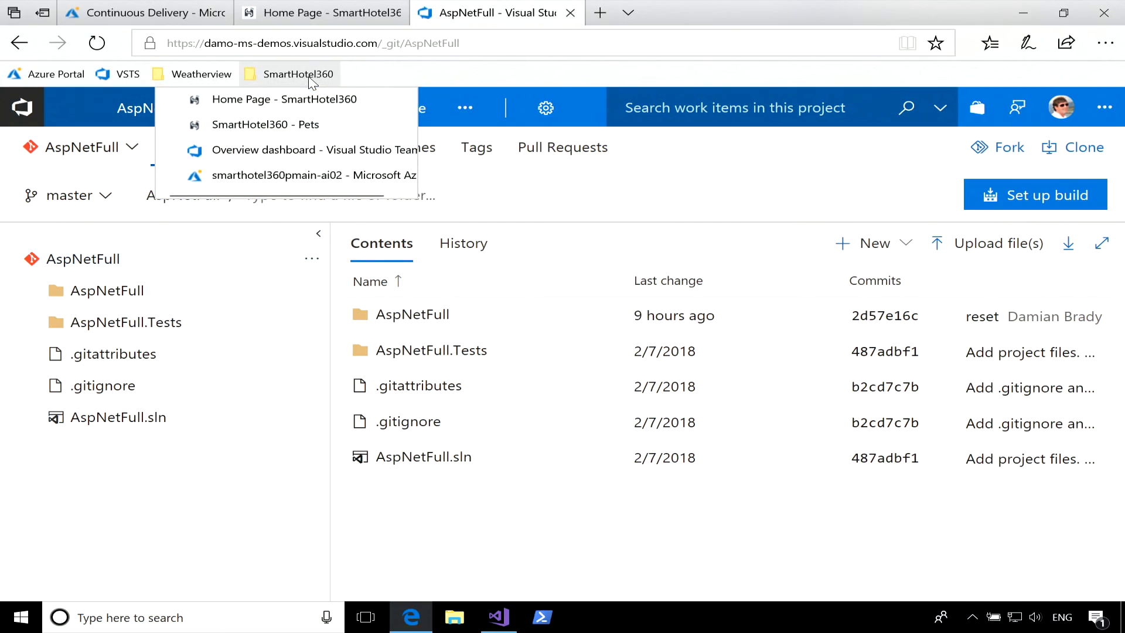
click(289, 152)
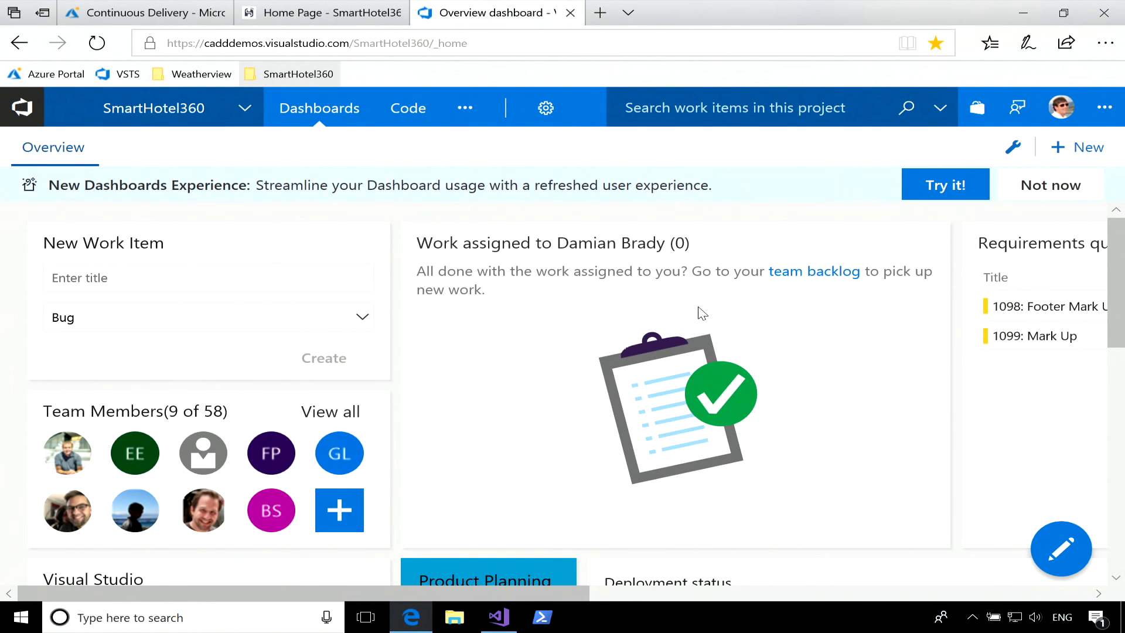
mouse_move(325, 23)
click(600, 12)
click(287, 74)
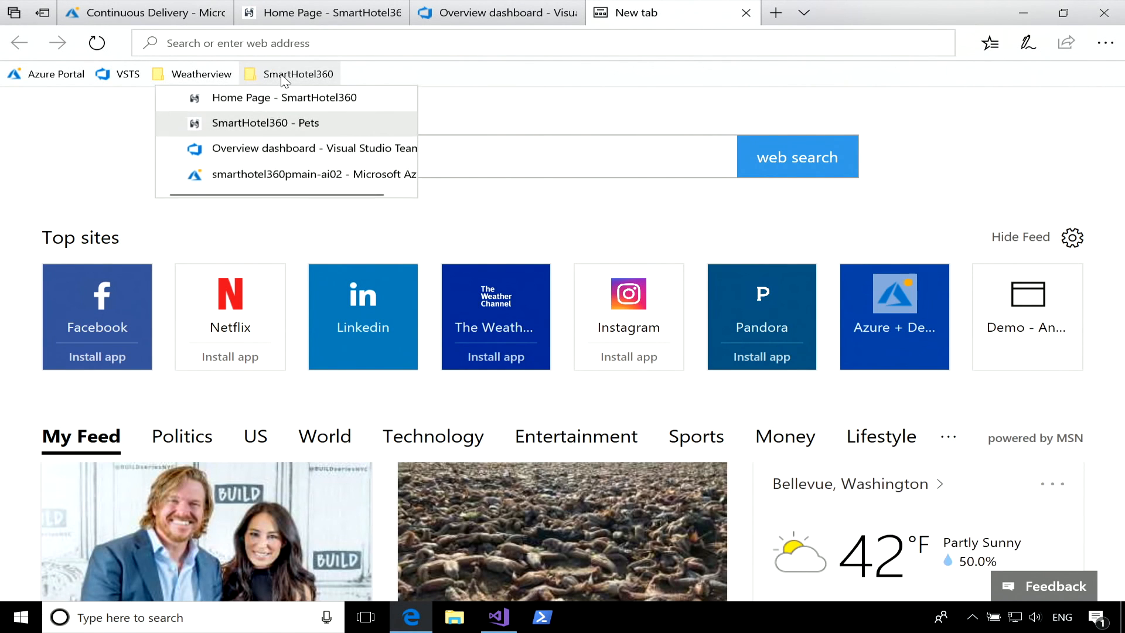
click(296, 175)
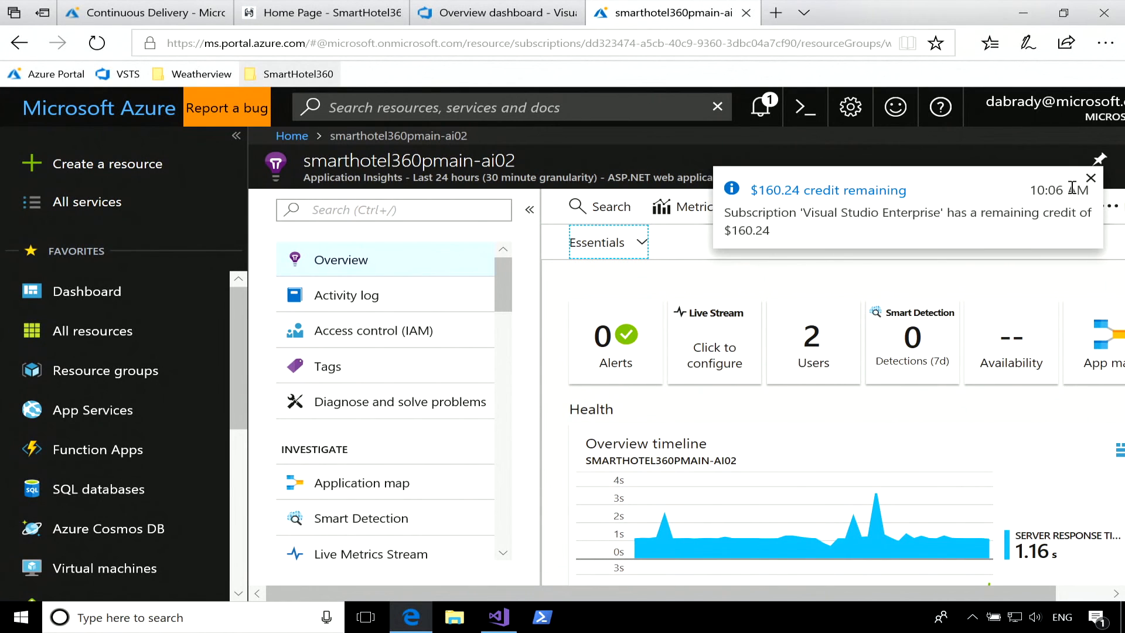
Dismiss the credit notification, open the Server requests details from the overview timeline, and examine the totals by operation name.
click(1090, 177)
scroll(881, 311, down, 4)
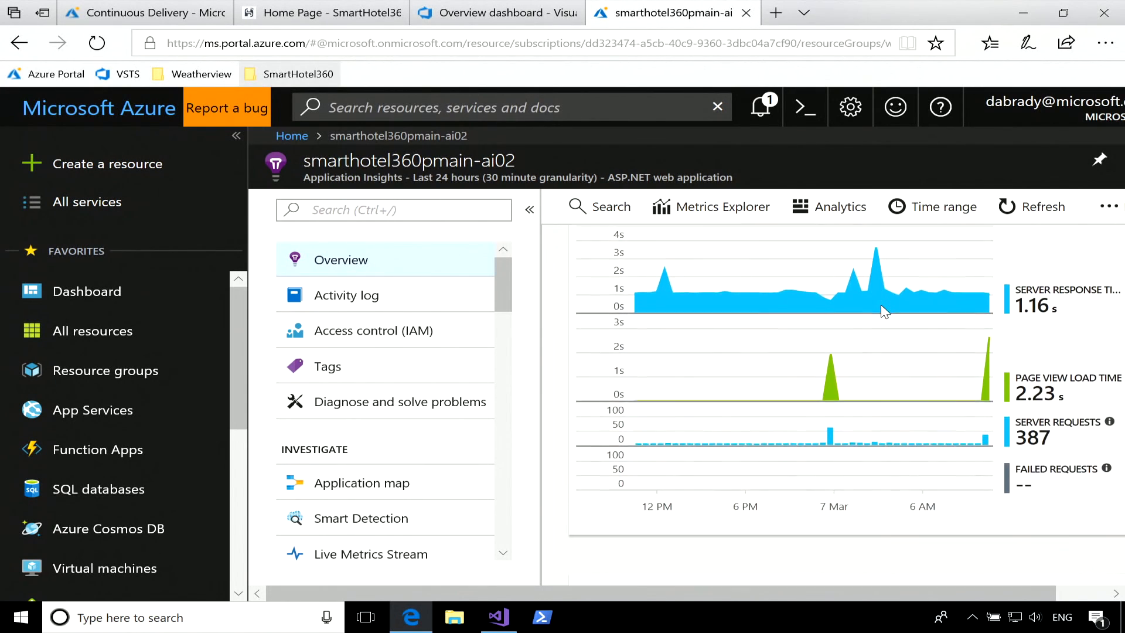
click(1042, 435)
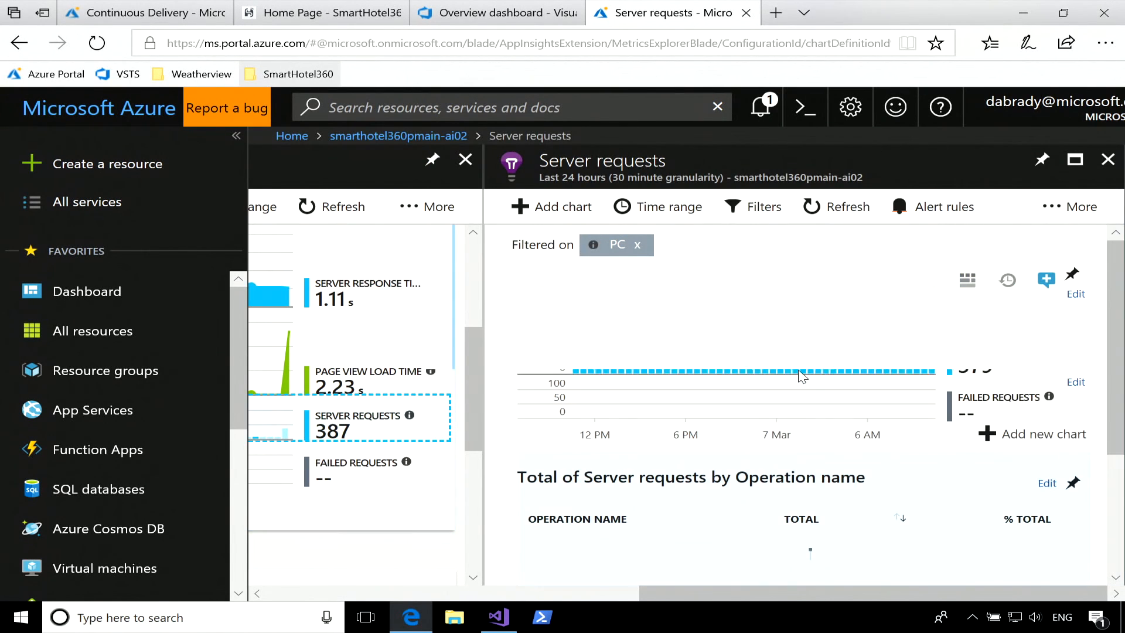
scroll(800, 372, down, 4)
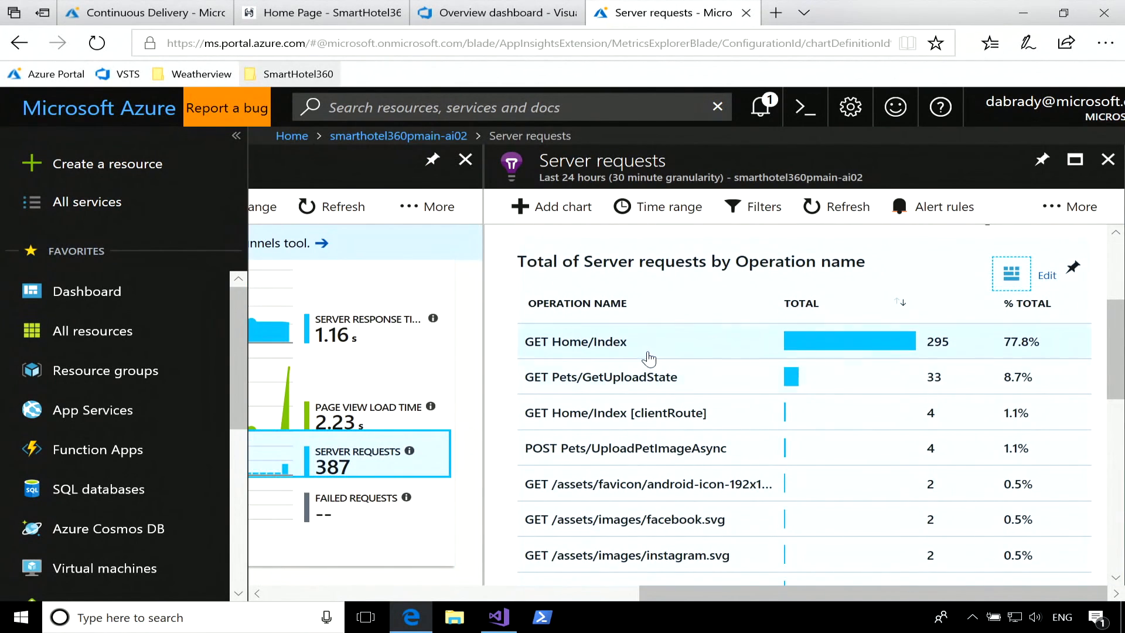
Open the operation details for GET Pets/GetUploadState and review its individual requests with their response codes and times.
click(648, 382)
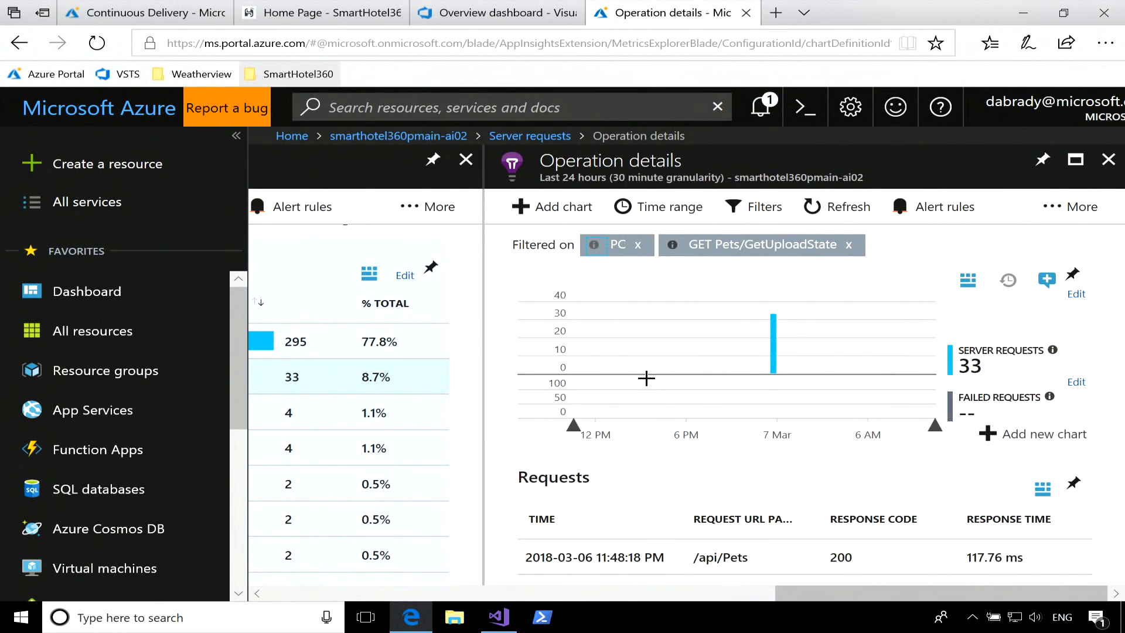
scroll(749, 442, down, 3)
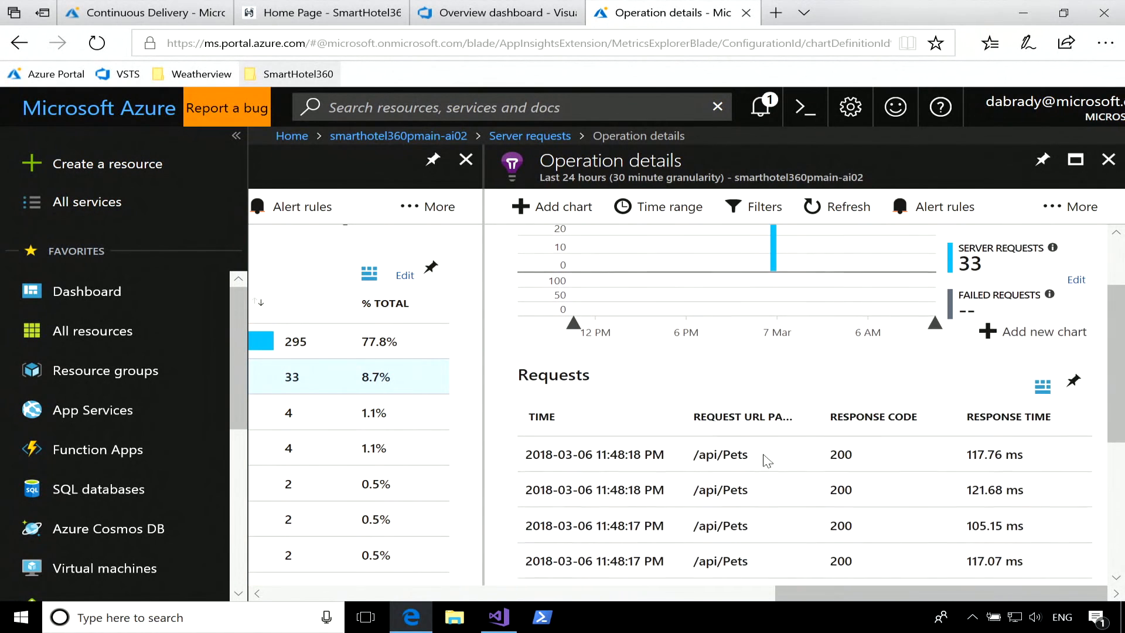
scroll(838, 465, down, 3)
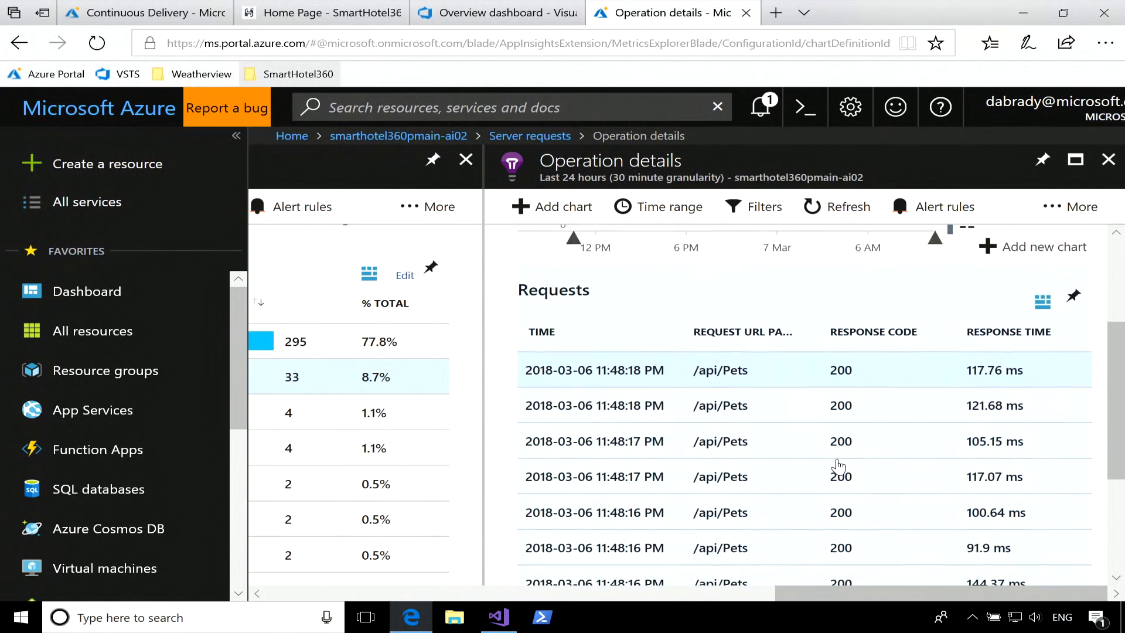
Open the first listed GET Pets/GetUploadState request and examine its properties, custom data and calls to remote dependencies.
click(738, 361)
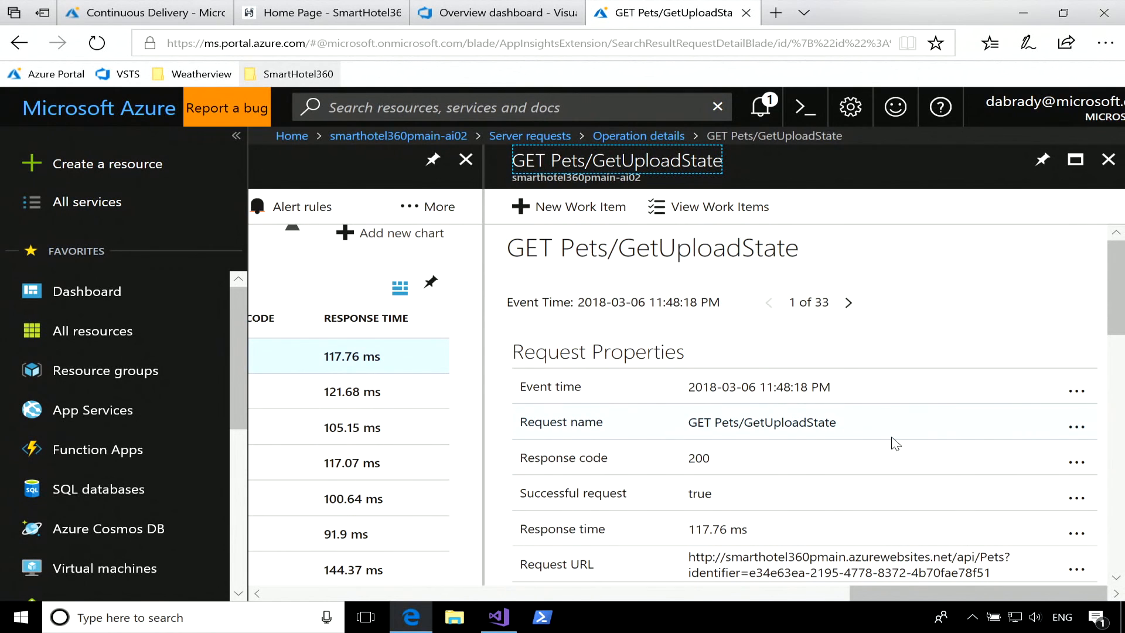
scroll(895, 443, down, 2)
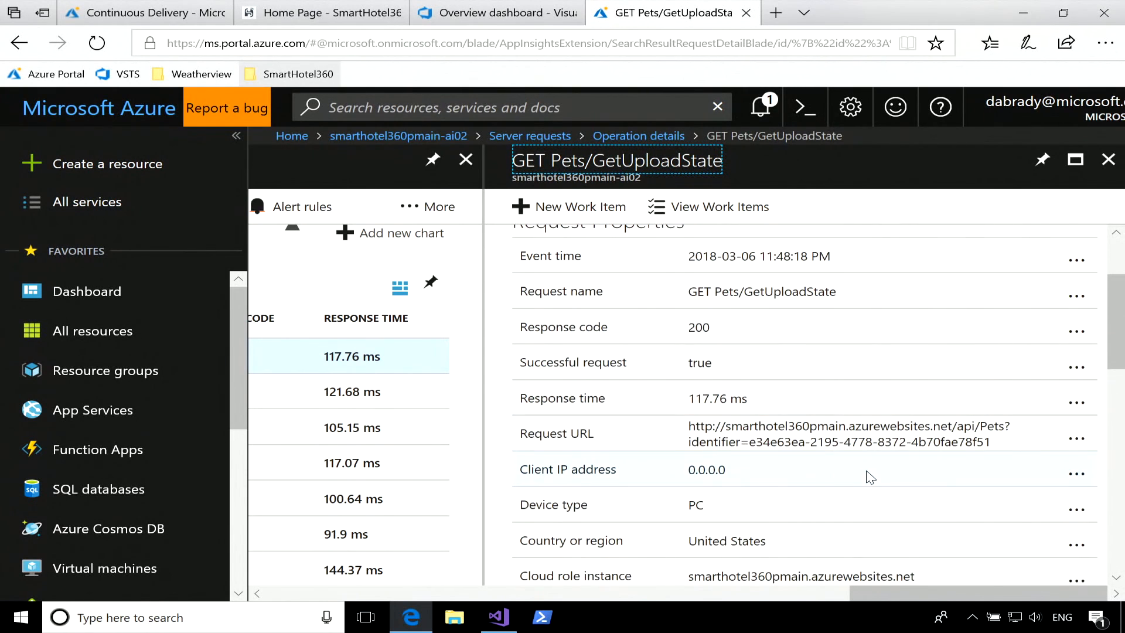
scroll(870, 478, down, 6)
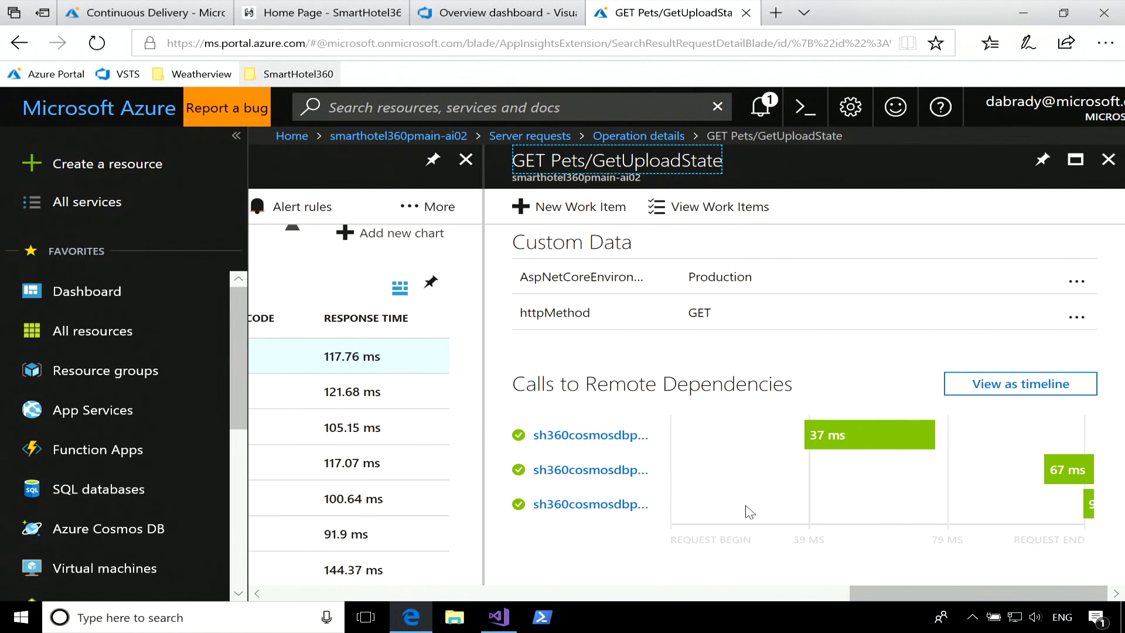
scroll(750, 511, down, 4)
scroll(750, 511, up, 10)
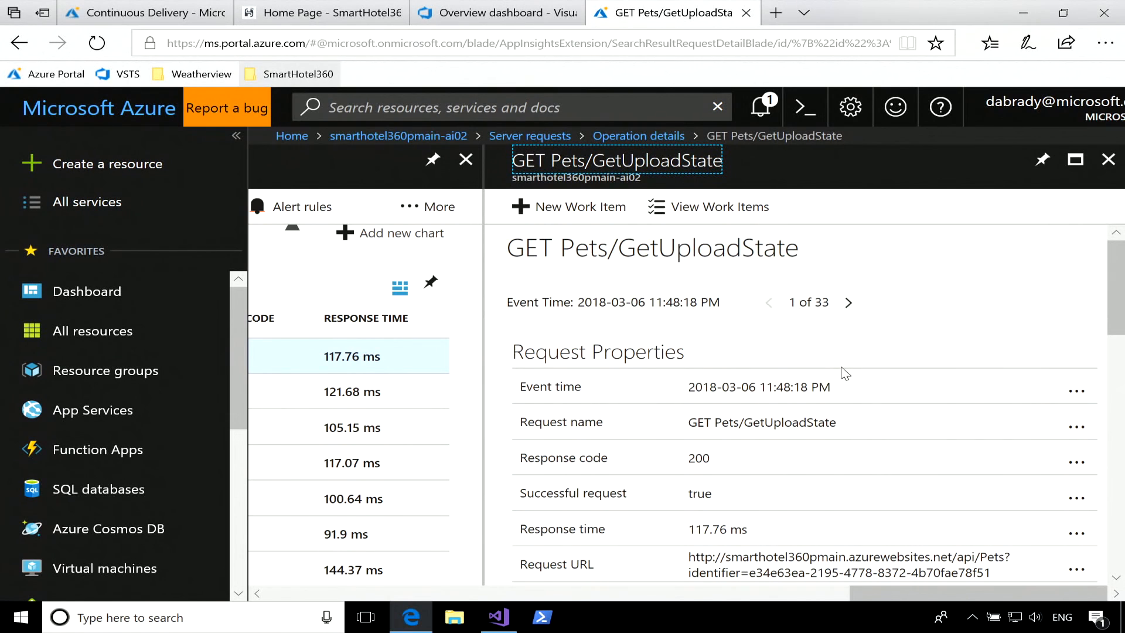
Start a new work item from this request and title it "Cats should be allowed!!".
click(580, 223)
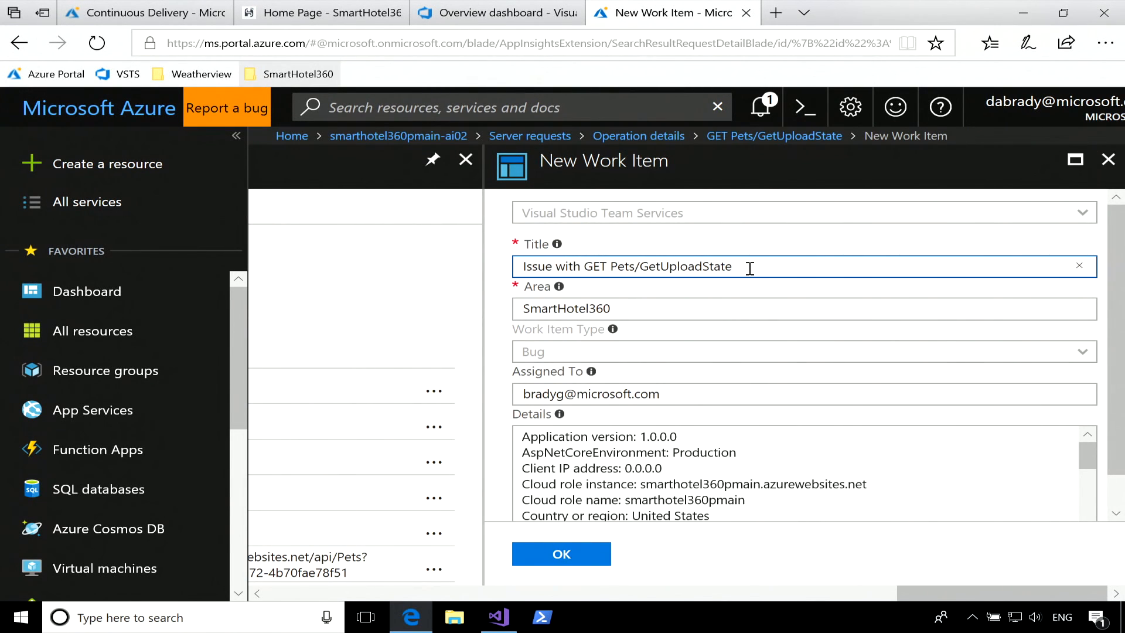
drag(750, 268, 479, 259)
text(Cats should be al)
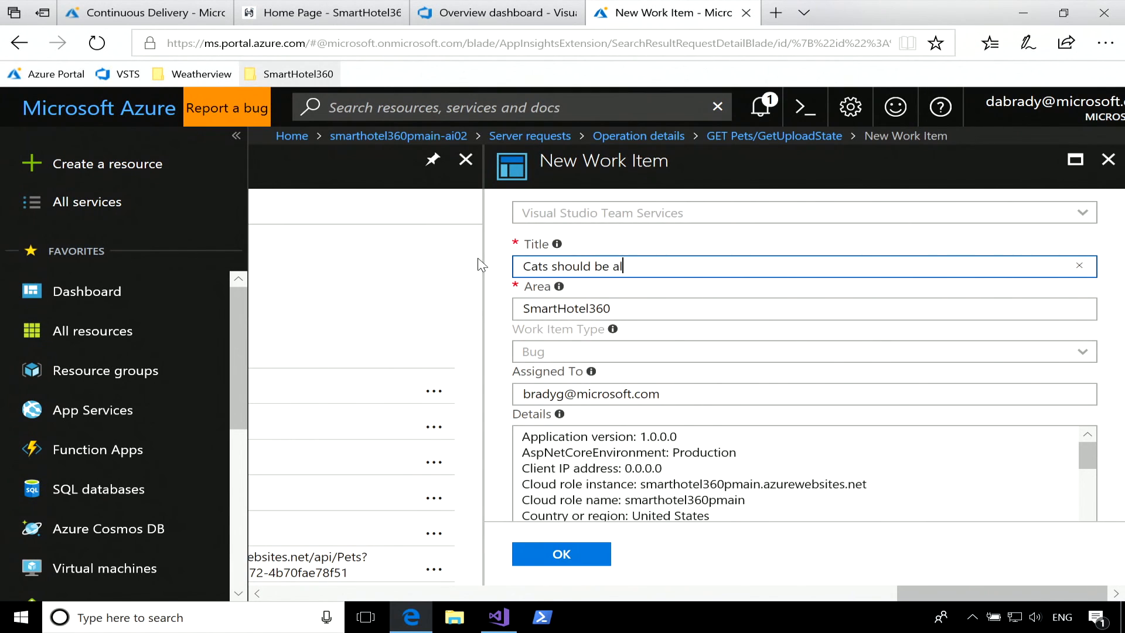
text(lowed!!)
Assign the work item to the new assignee's e-mail, check the prefilled request details, and submit the bug.
drag(563, 393, 479, 401)
text(dabrady)
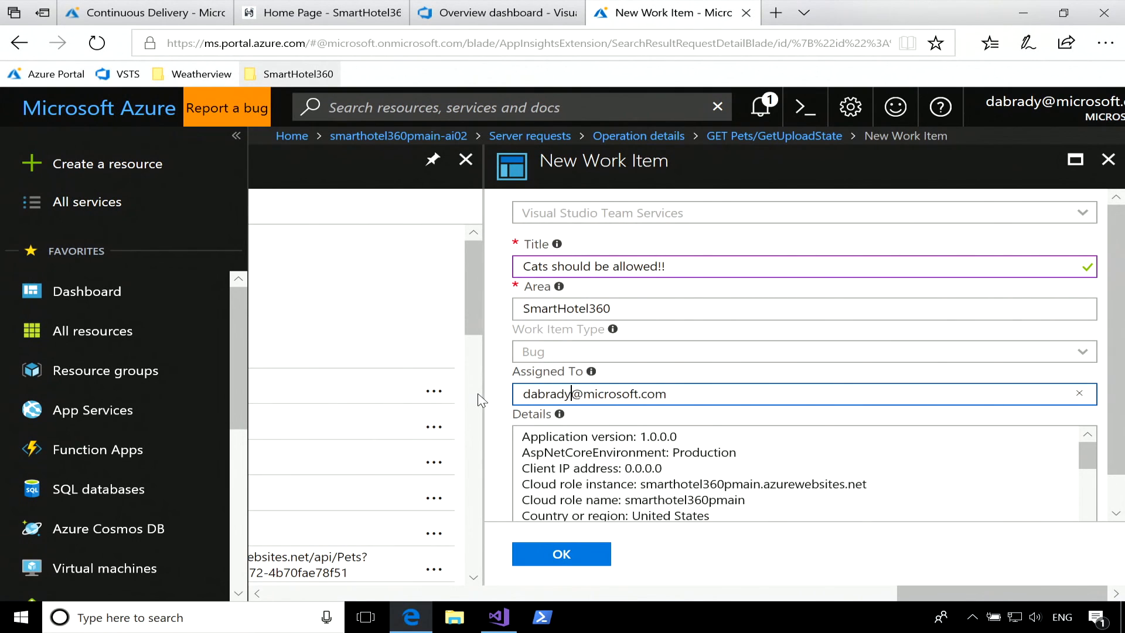
scroll(755, 425, down, 2)
scroll(596, 456, down, 2)
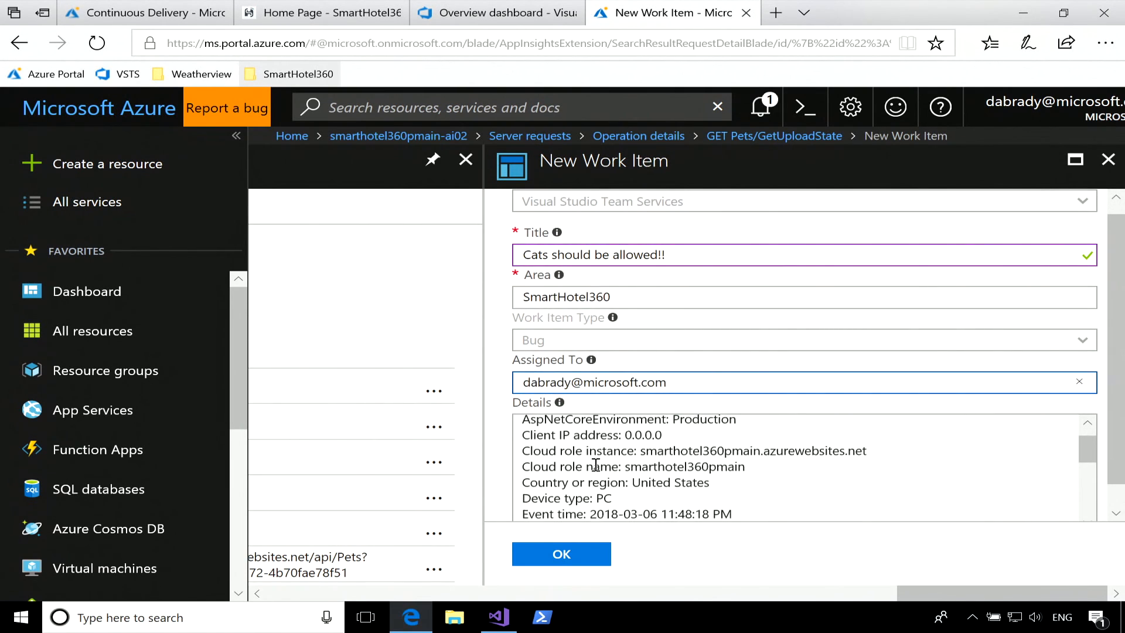
scroll(502, 454, down, 1)
scroll(621, 429, up, 1)
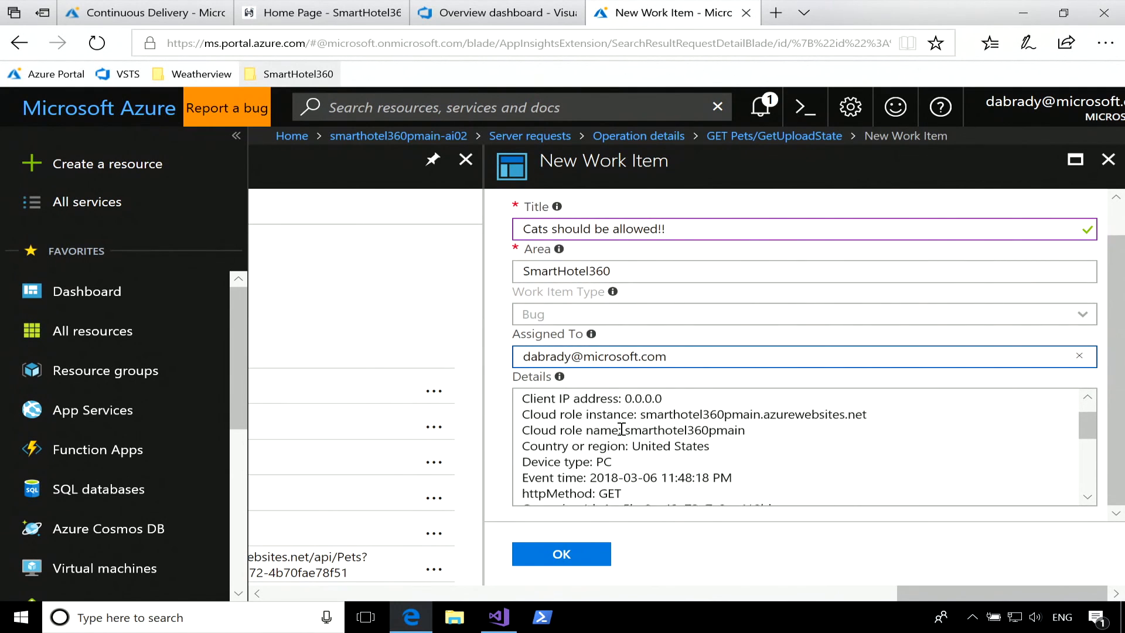
click(557, 556)
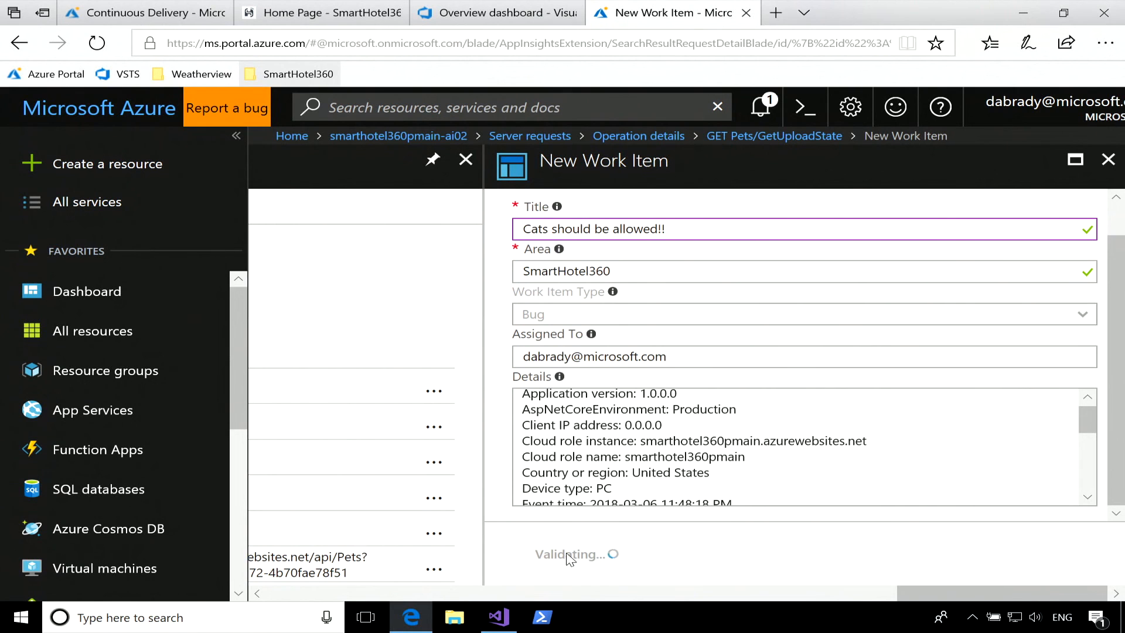
Open the assigned "Cats should be allowed!!" bug from the refreshed SmartHotel360 Overview dashboard and examine its repro steps through the Azure portal link.
click(501, 15)
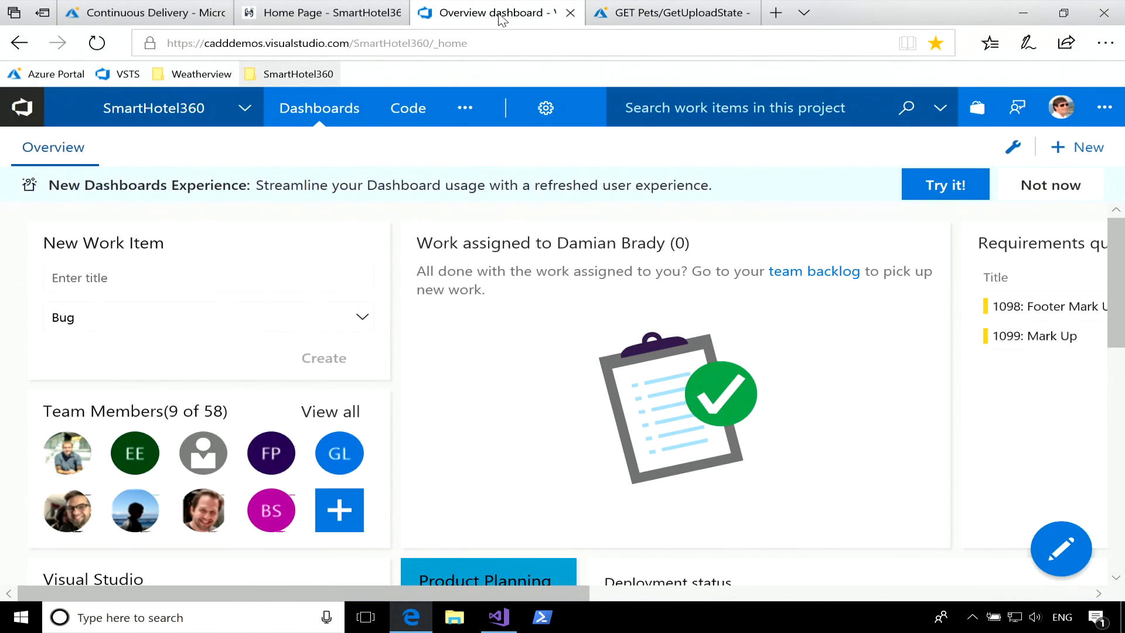
click(96, 48)
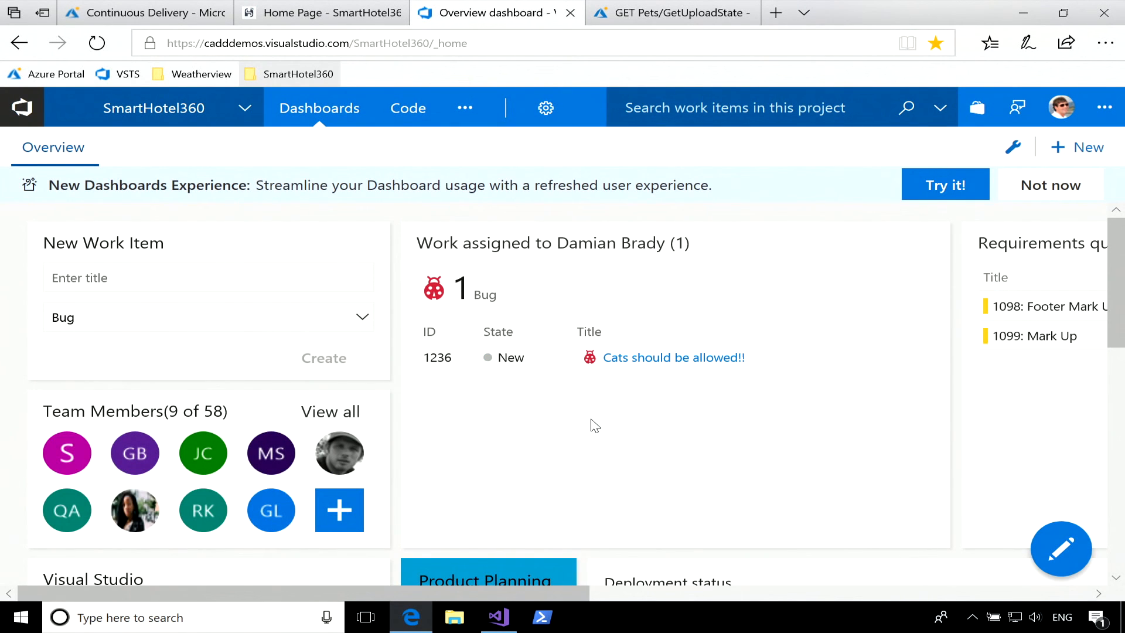
click(674, 359)
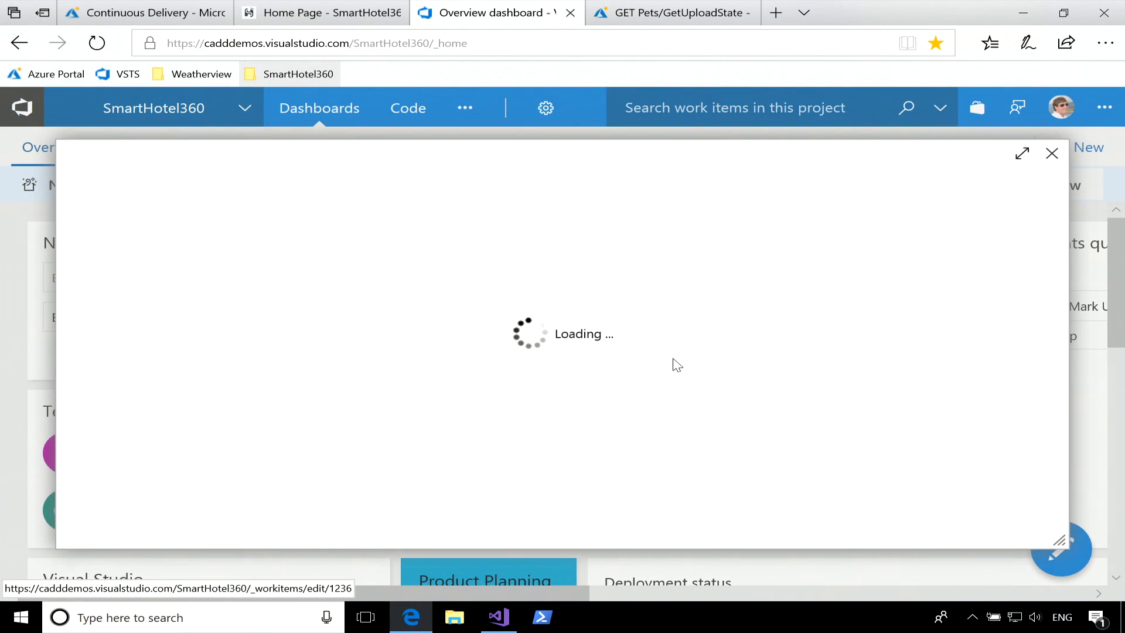
scroll(417, 407, down, 1)
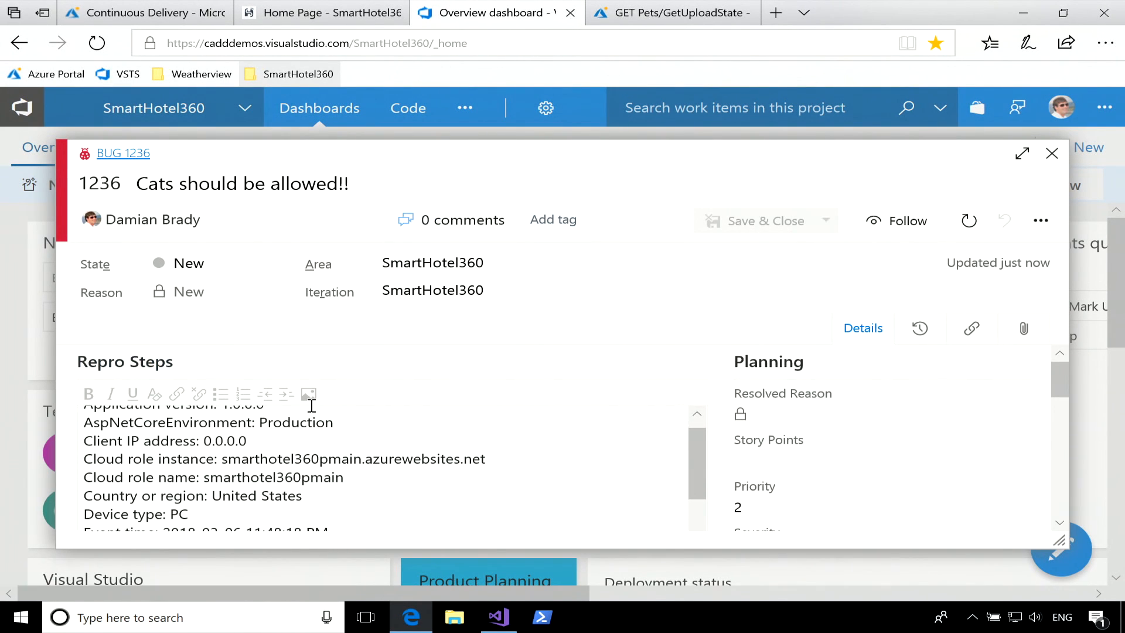
scroll(730, 419, down, 1)
scroll(730, 418, down, 2)
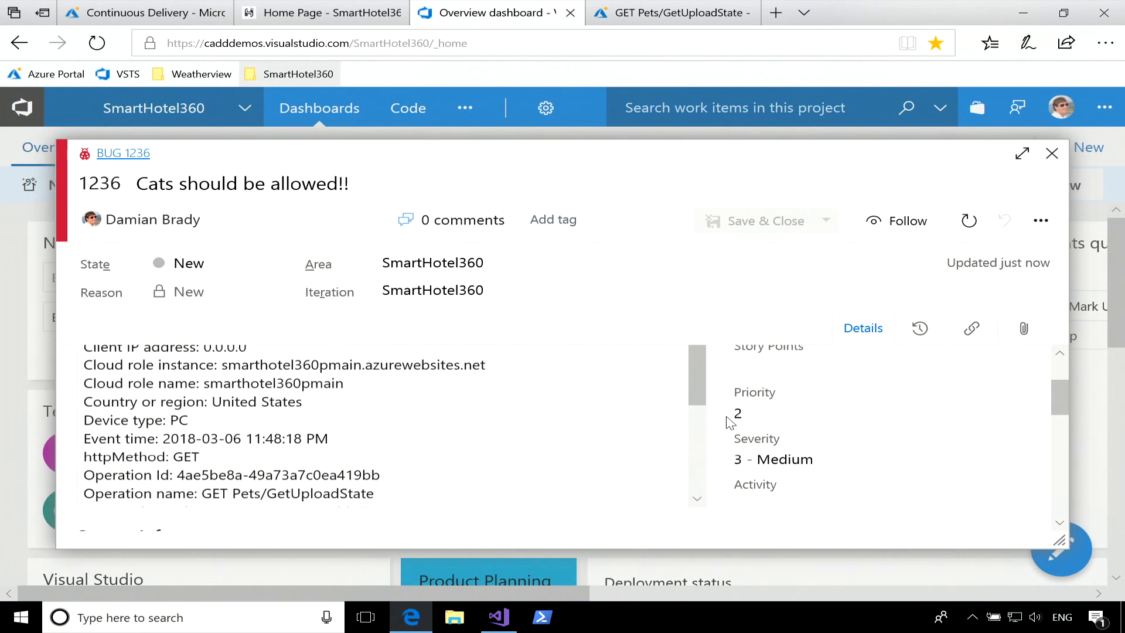
scroll(561, 415, down, 2)
scroll(561, 414, down, 3)
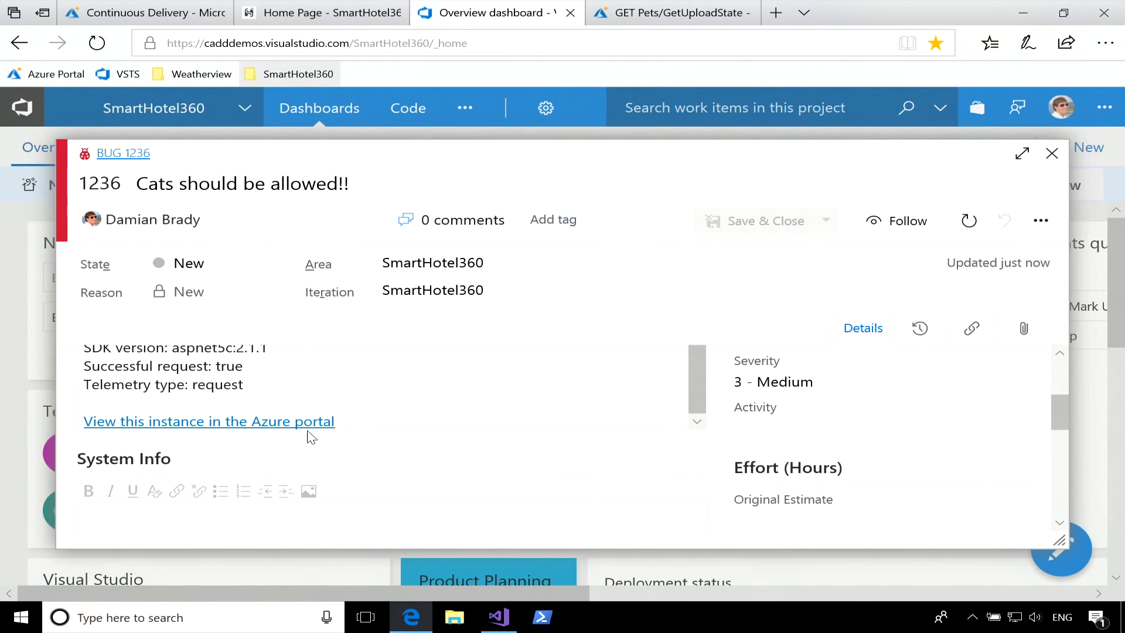